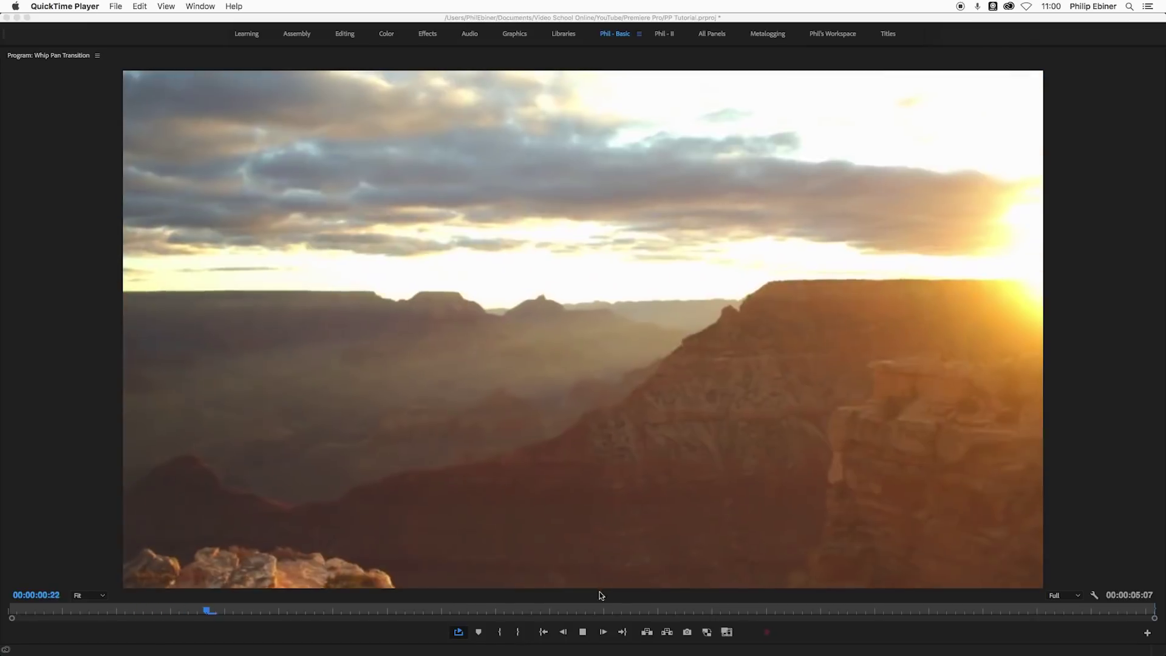
Step: Review the finished transitions in the Whip Pan Transition sequence at its first cut and around the 3-second cut
click(661, 476)
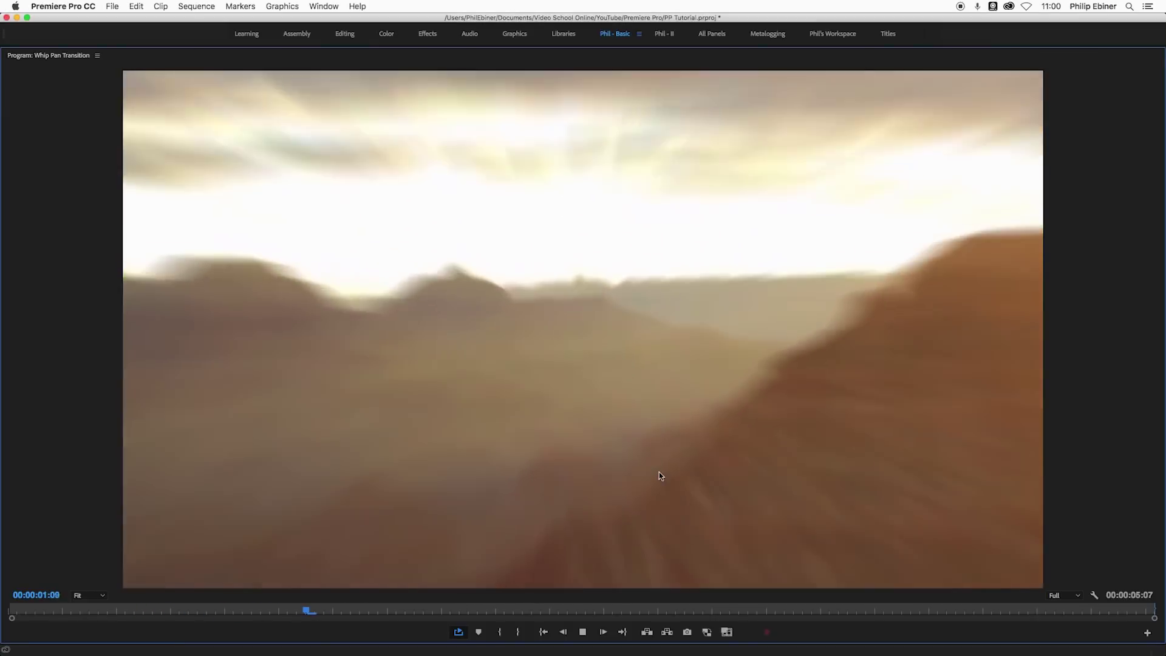
key(grave)
click(792, 436)
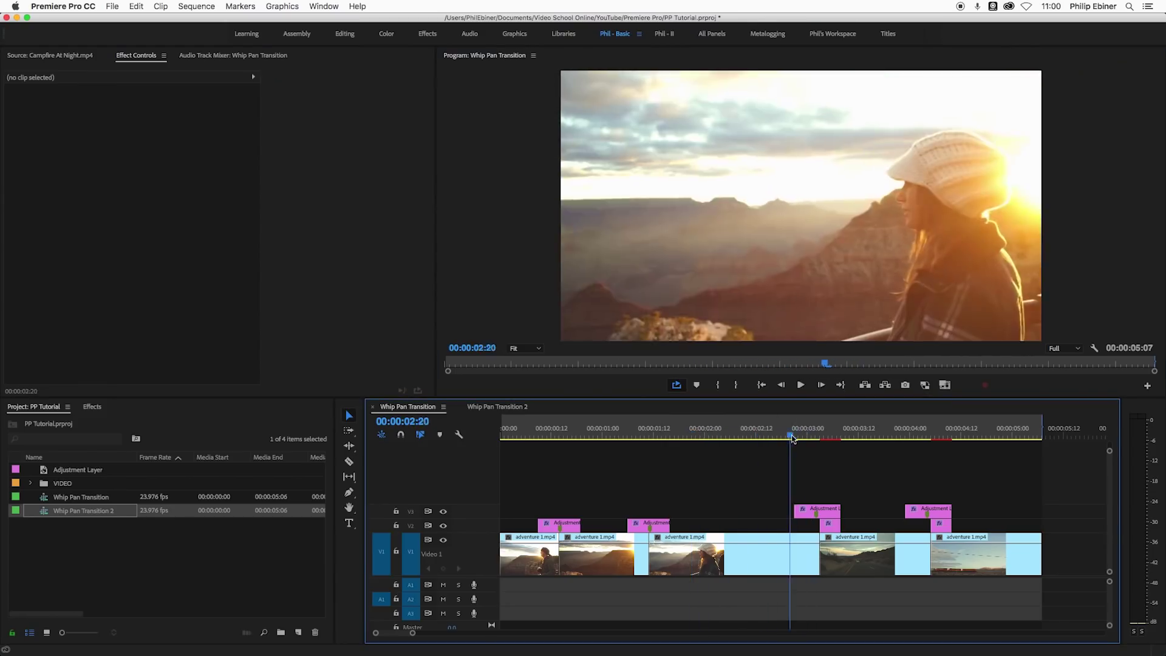
drag(793, 436, 770, 436)
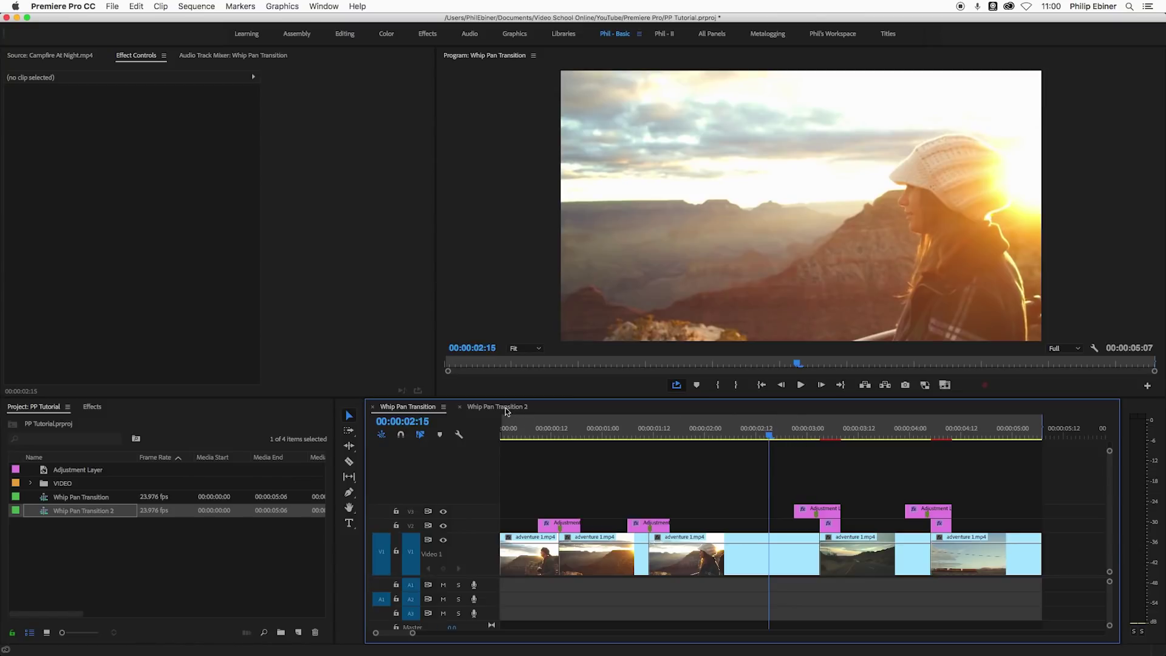
click(542, 434)
mouse_move(543, 434)
mouse_down()
mouse_move(577, 433)
mouse_move(547, 434)
mouse_up()
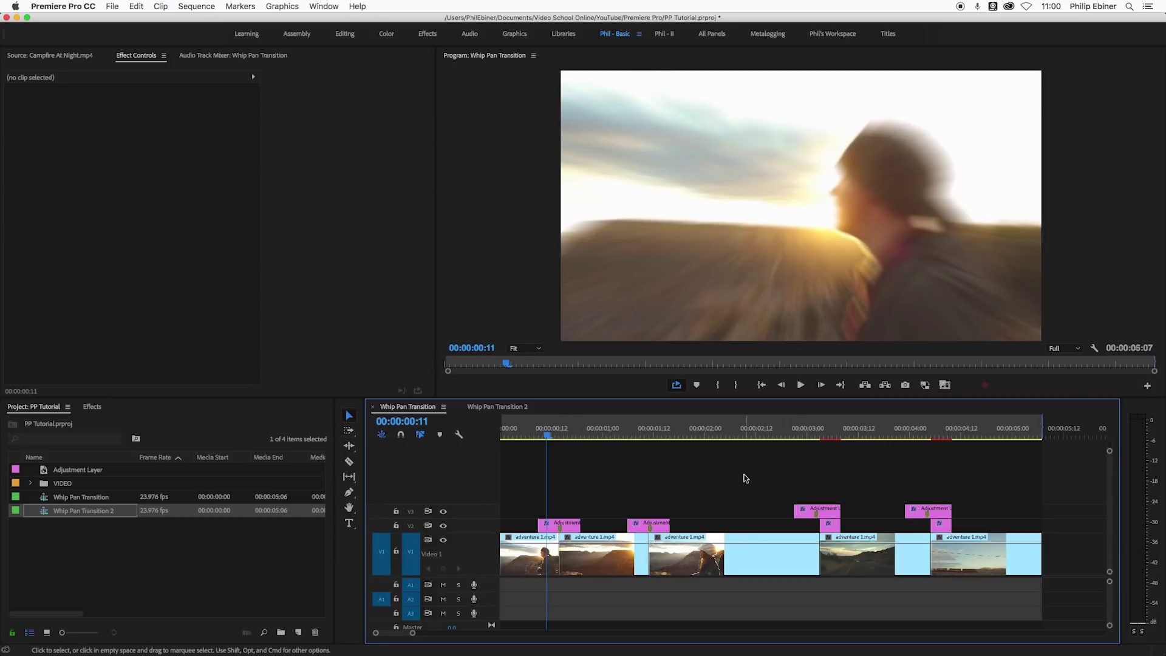
mouse_move(813, 436)
mouse_down()
mouse_move(801, 438)
mouse_move(832, 442)
mouse_up()
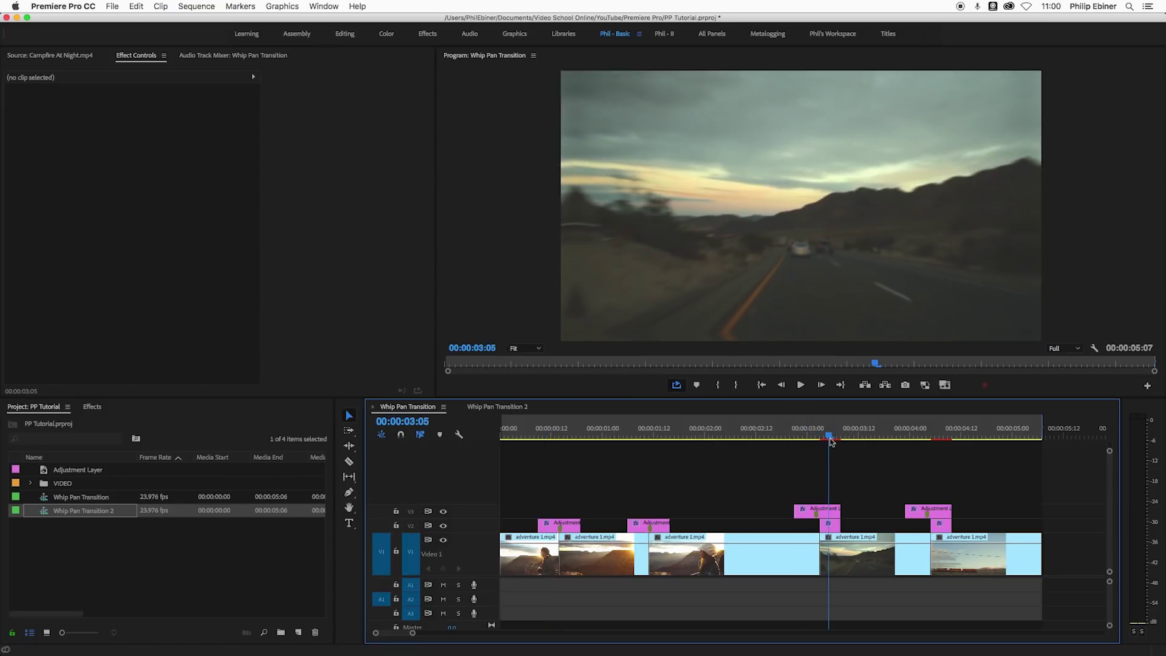
Step: Open the Whip Pan Transition 2 sequence and go to its first cut
click(500, 409)
mouse_move(562, 434)
mouse_down()
mouse_move(531, 433)
mouse_move(575, 435)
mouse_move(539, 435)
mouse_move(573, 435)
mouse_move(549, 446)
mouse_move(568, 453)
mouse_up()
key(=)
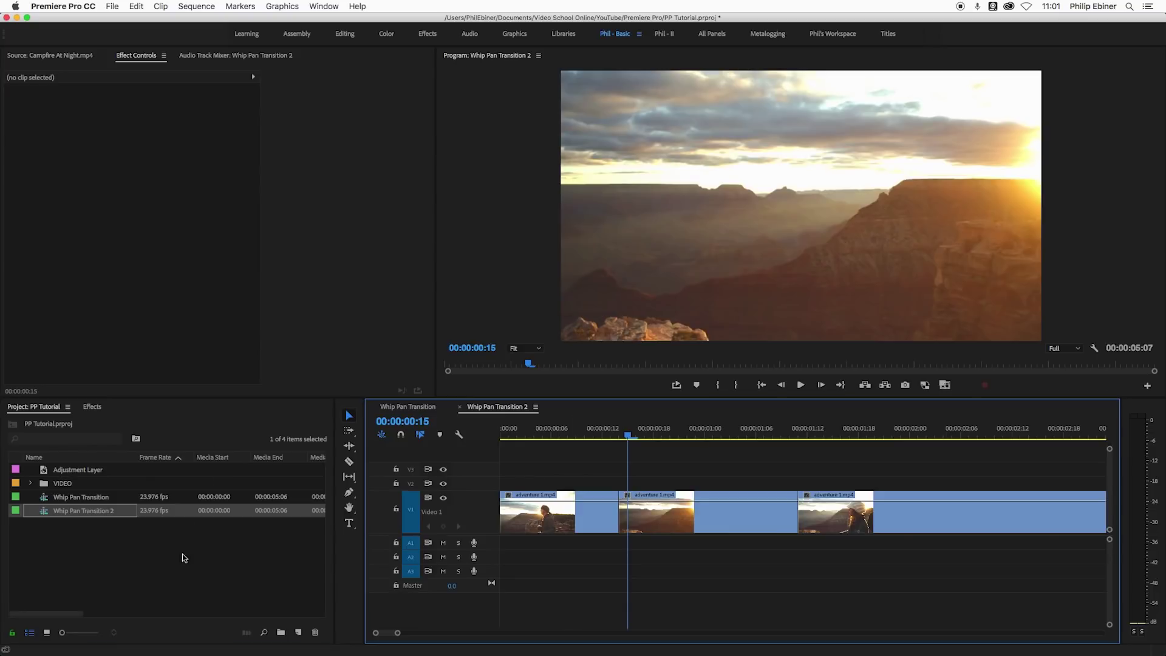
Step: Create a new adjustment layer at 1280 x 720, 23.976 fps with square pixels
click(184, 558)
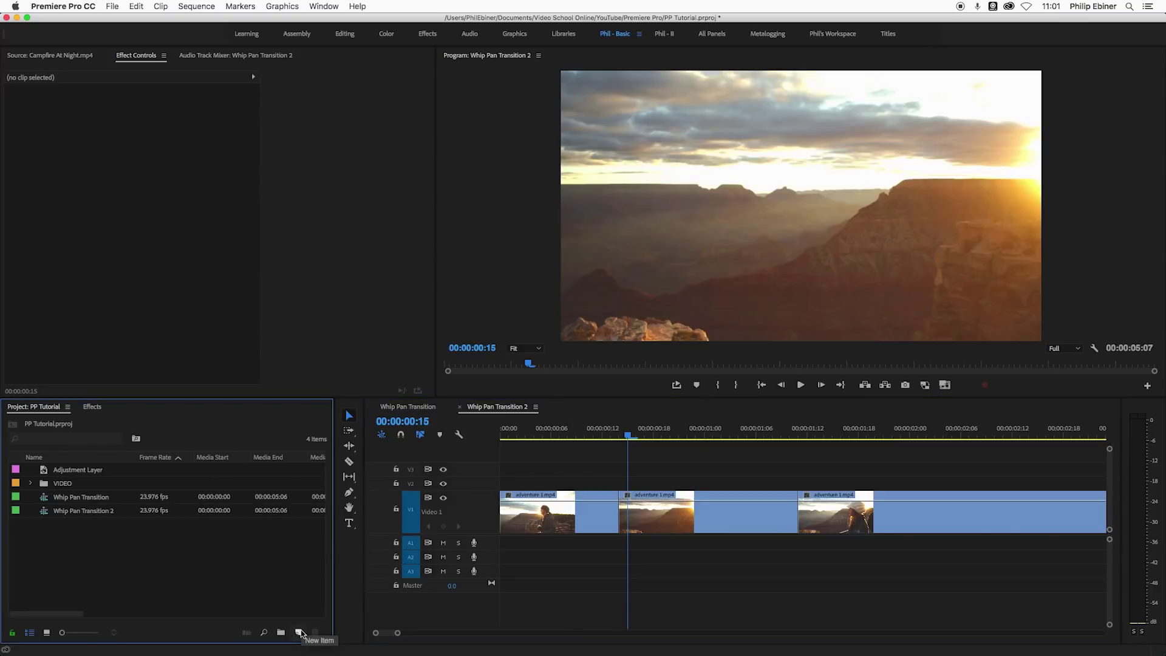
click(299, 632)
click(337, 519)
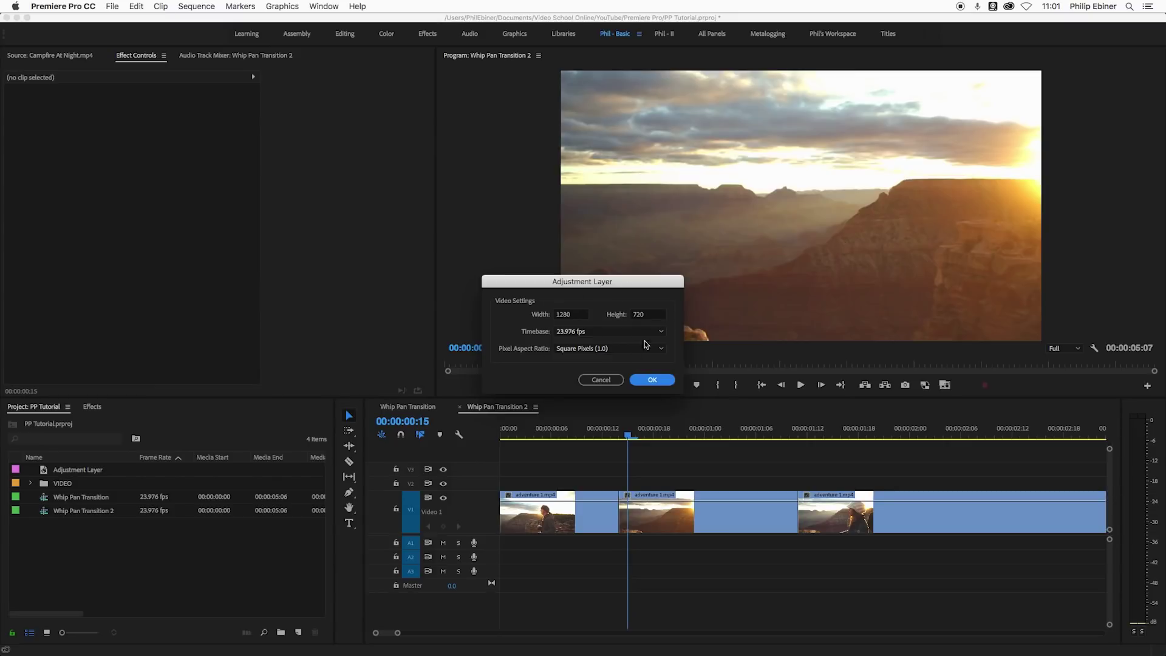
click(659, 379)
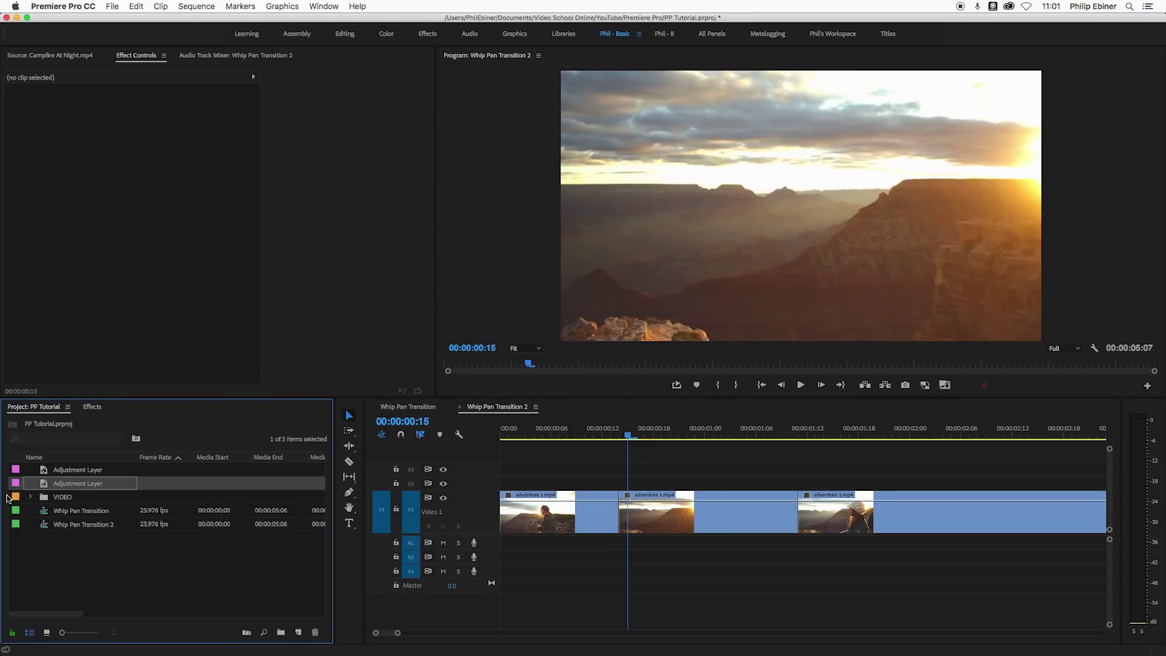
Step: Place the new adjustment layer on track V2 so it starts five frames before the first cut, at 00:00:00:09
drag(63, 486, 577, 486)
key(=)
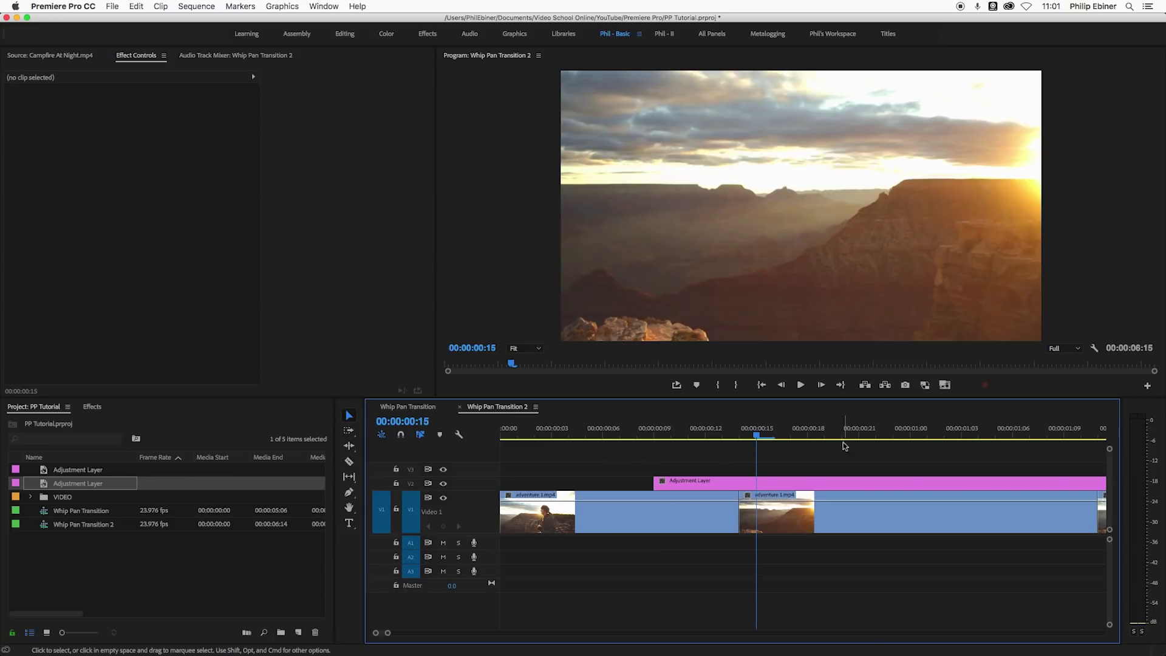
click(738, 433)
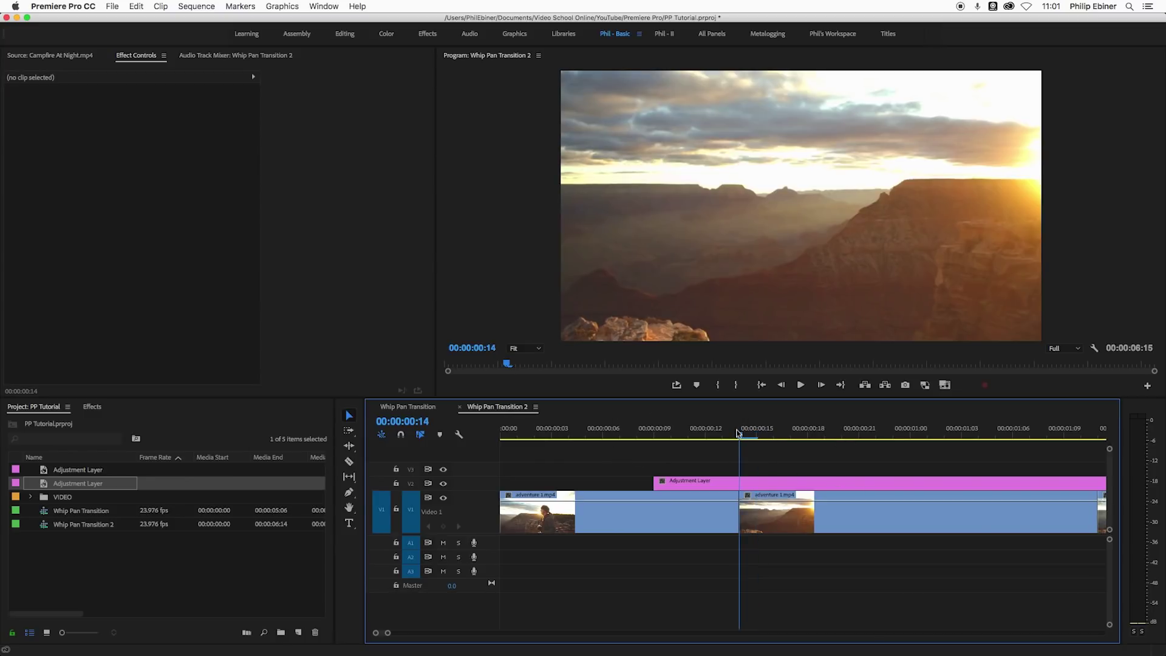
key(shift+Left)
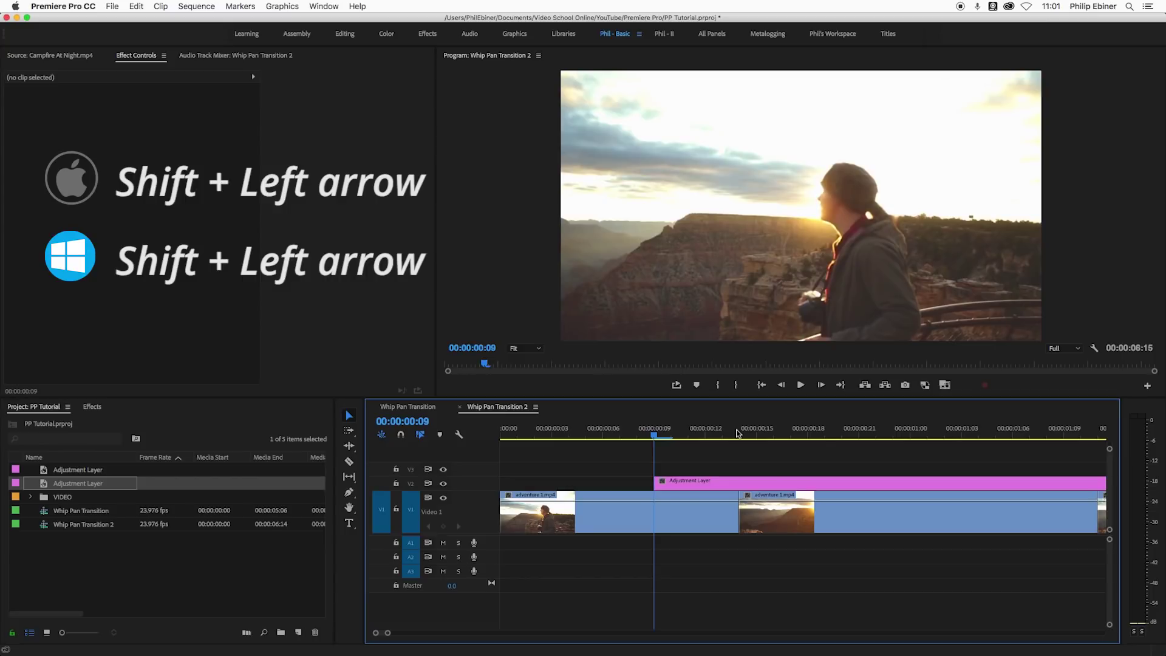
click(738, 432)
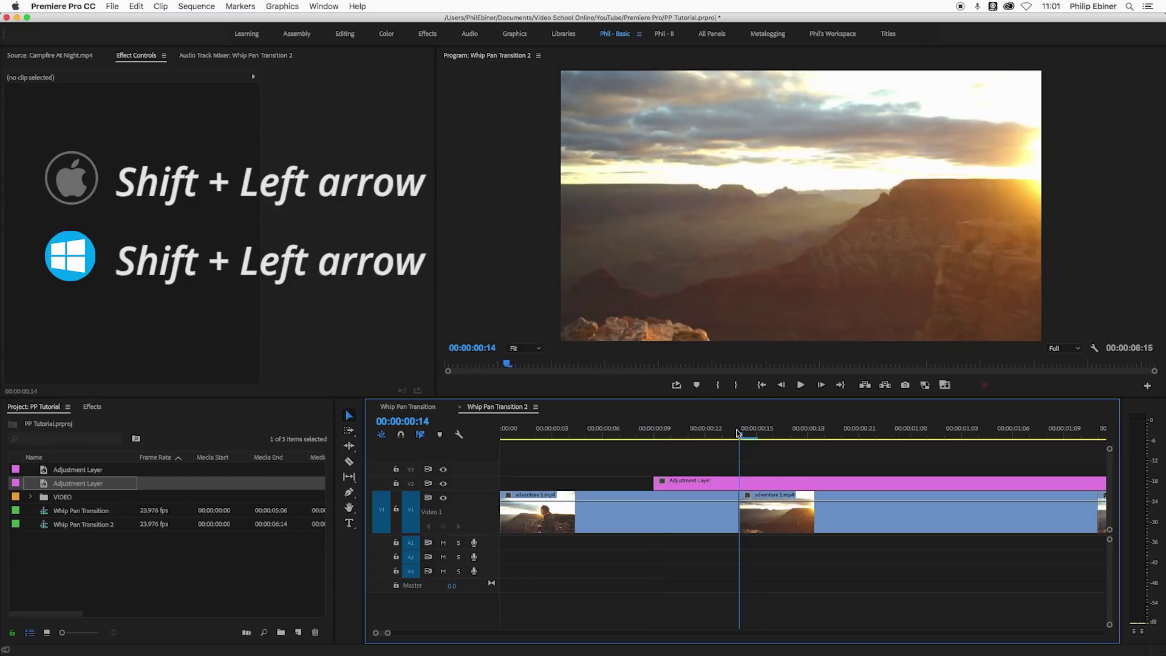
Step: Cut the adjustment layer five frames after the first cut, at 00:00:00:19, and delete the remainder
key(Right)
key(Right)
key(Right)
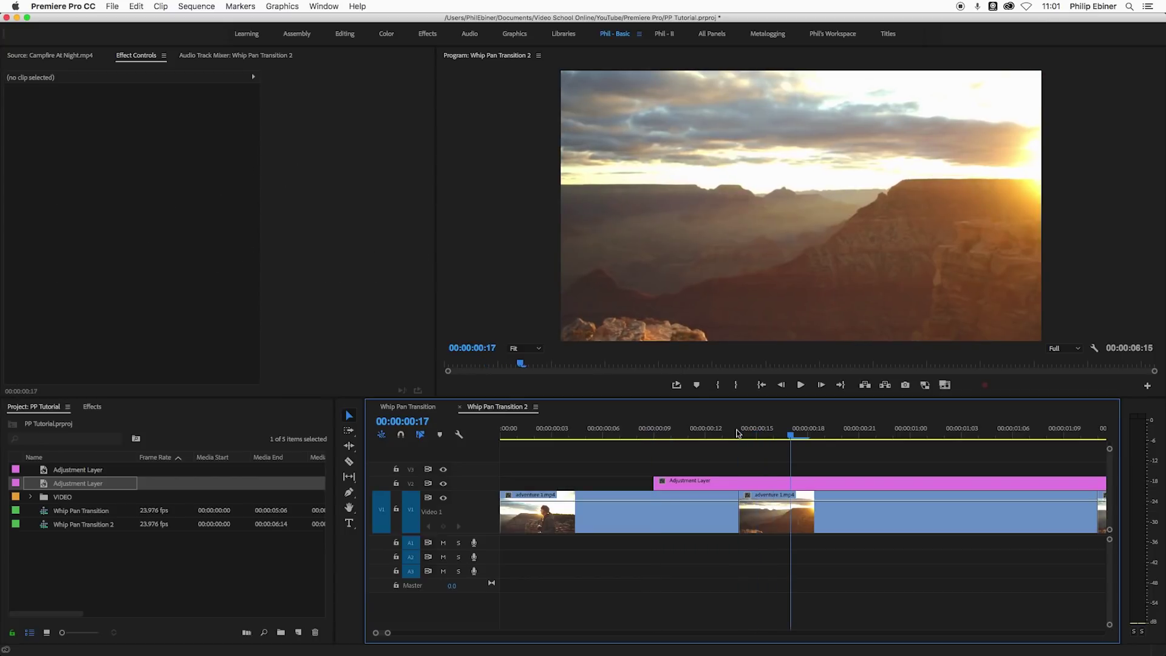
key(Right)
key(Right)
key(shift+Left)
key(shift+Right)
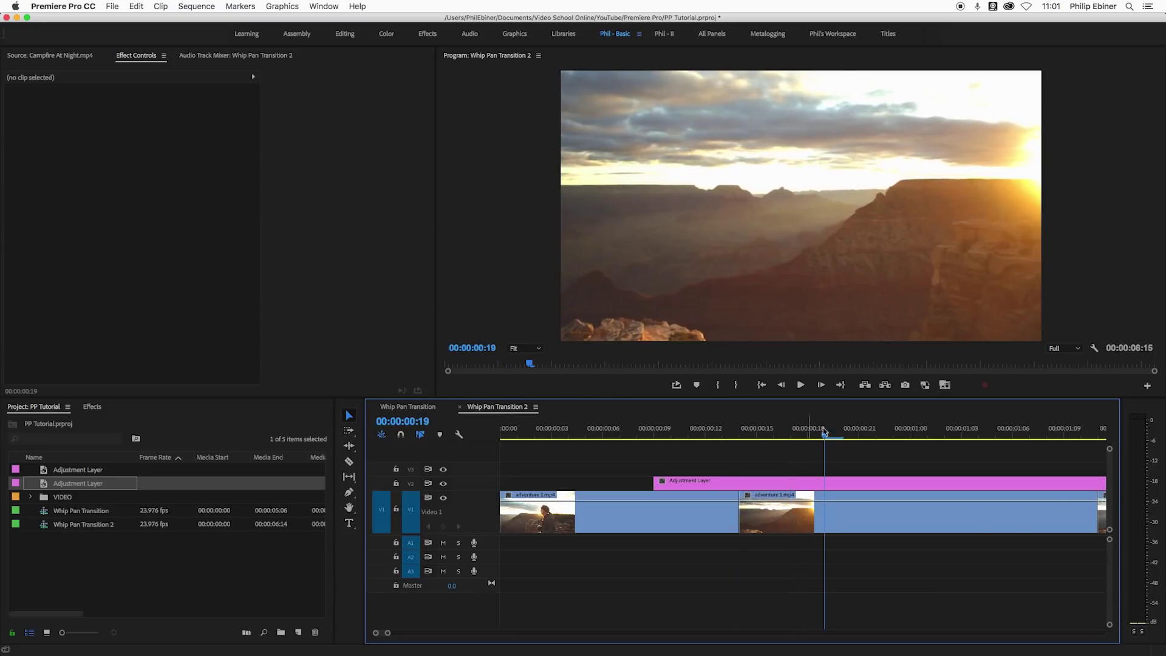
click(865, 485)
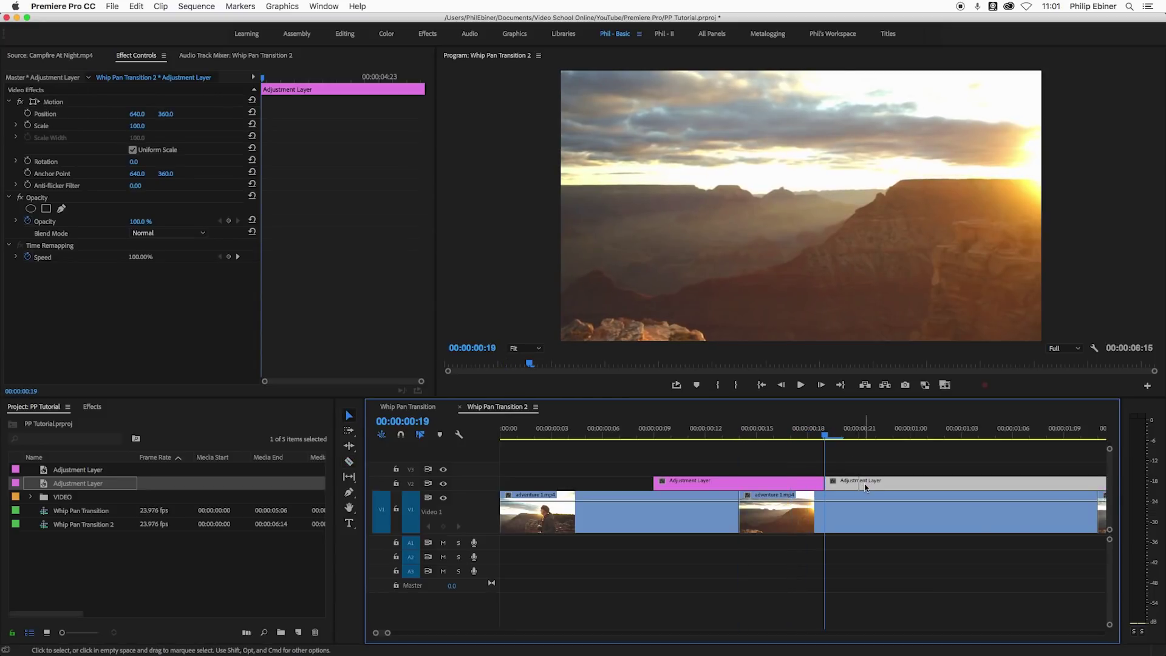
key(Delete)
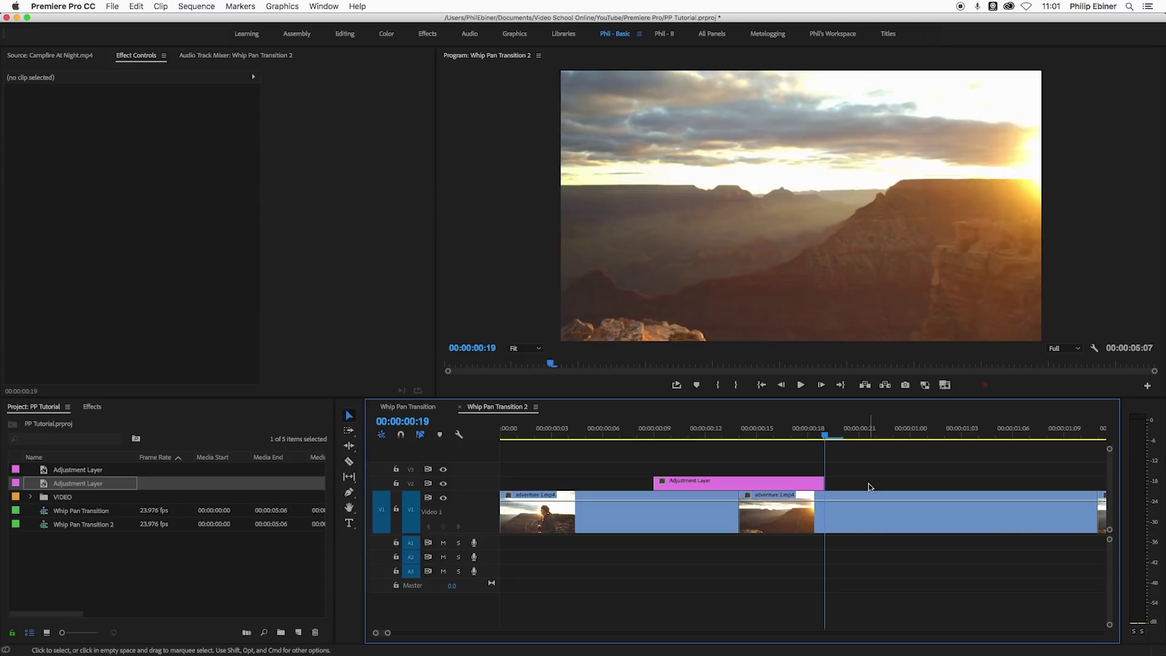
Step: Find the Distort Transform effect by searching for "transform" and apply it to the adjustment layer on V2
click(745, 437)
drag(744, 437, 671, 436)
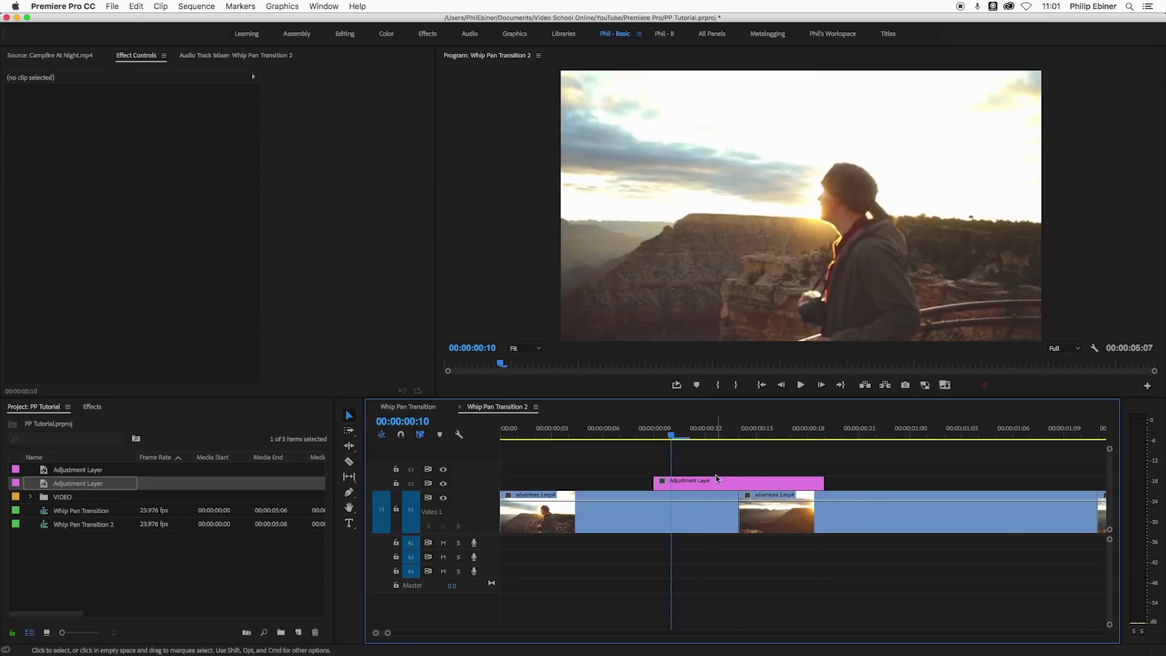
click(91, 406)
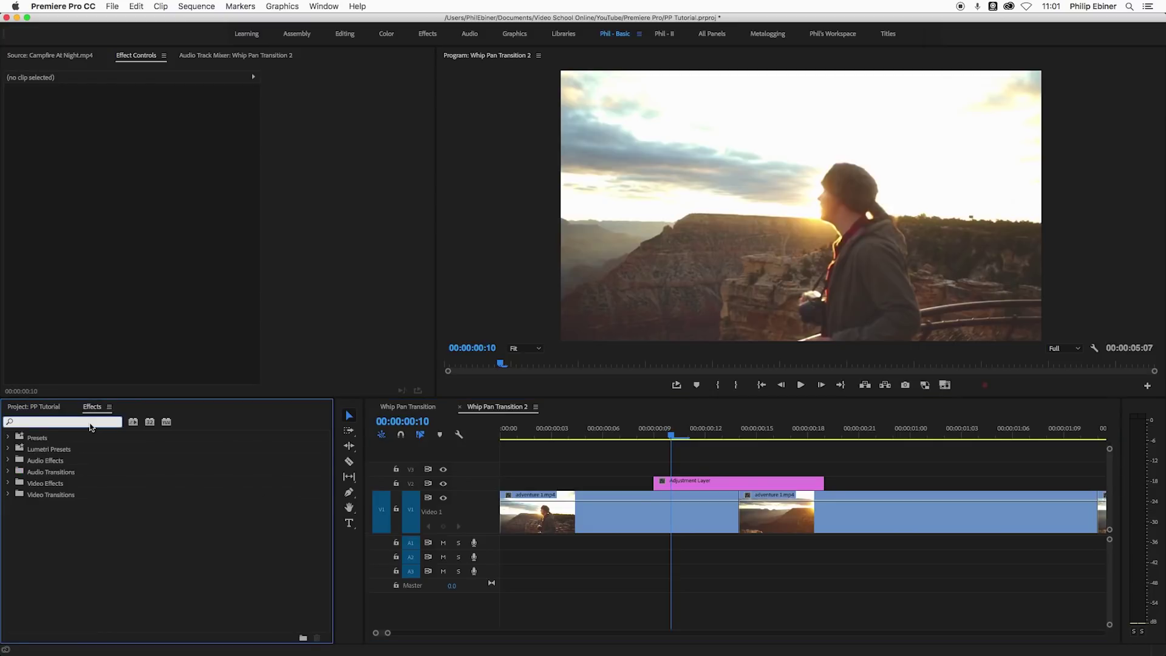
text(tra)
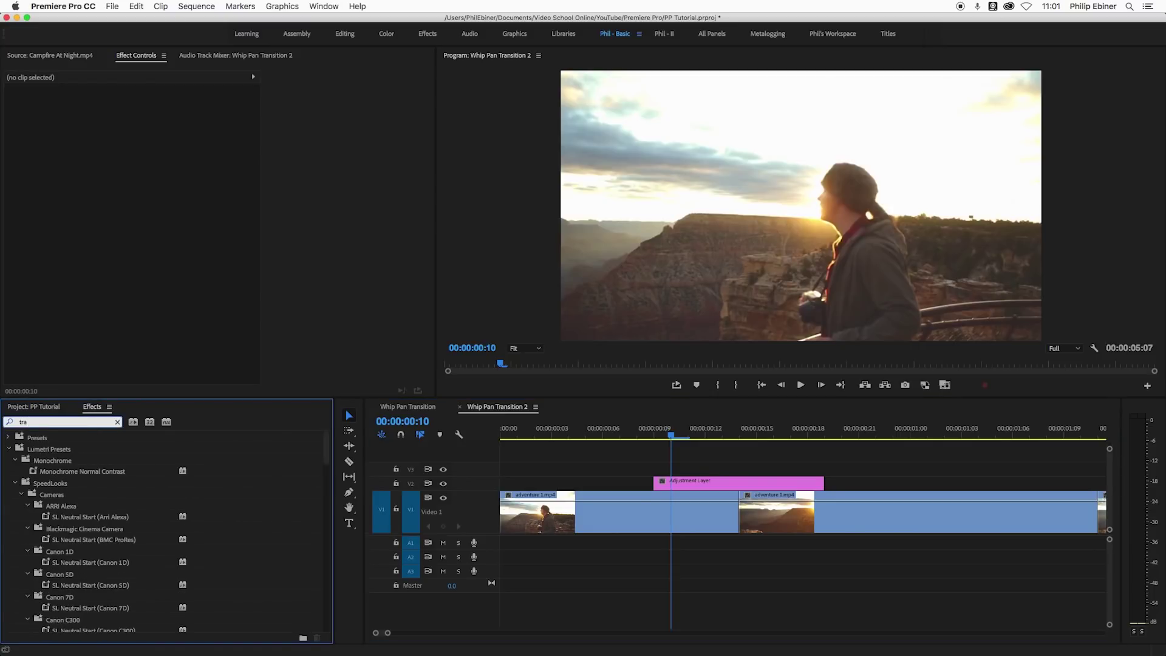
text(ns)
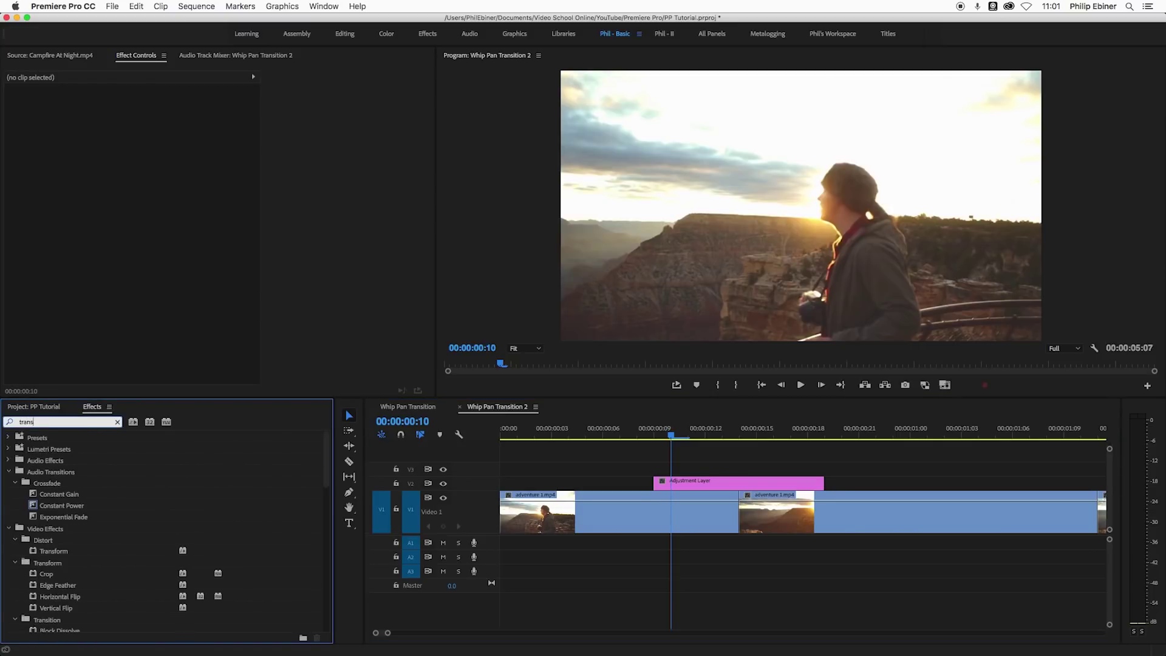
text(form)
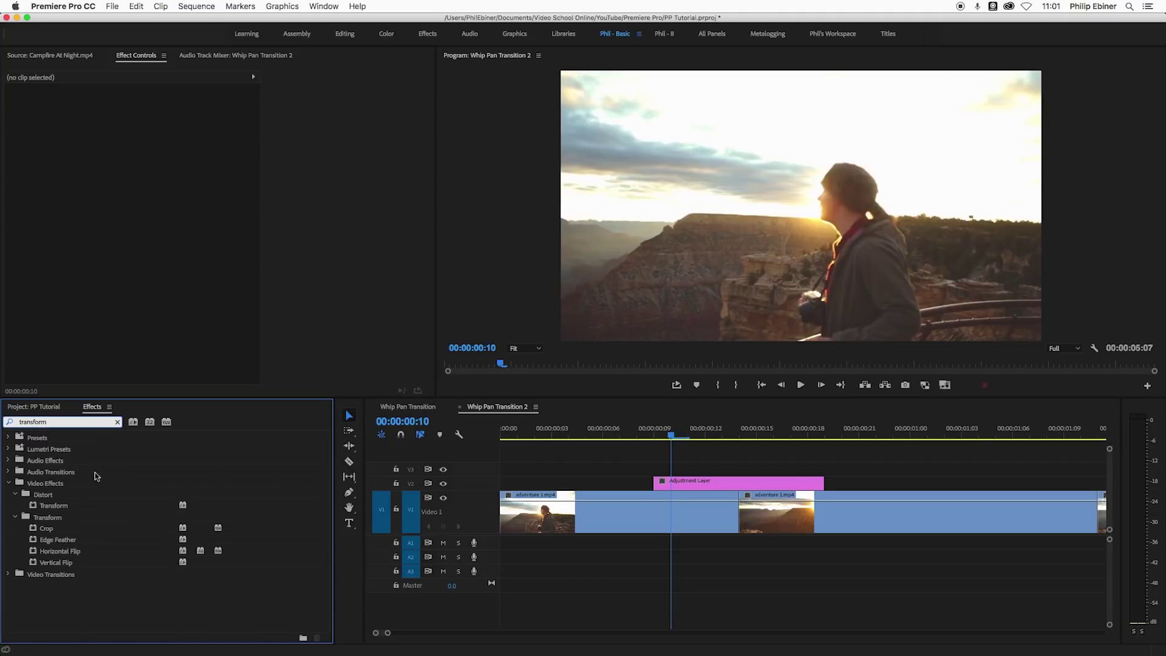
drag(54, 506, 713, 481)
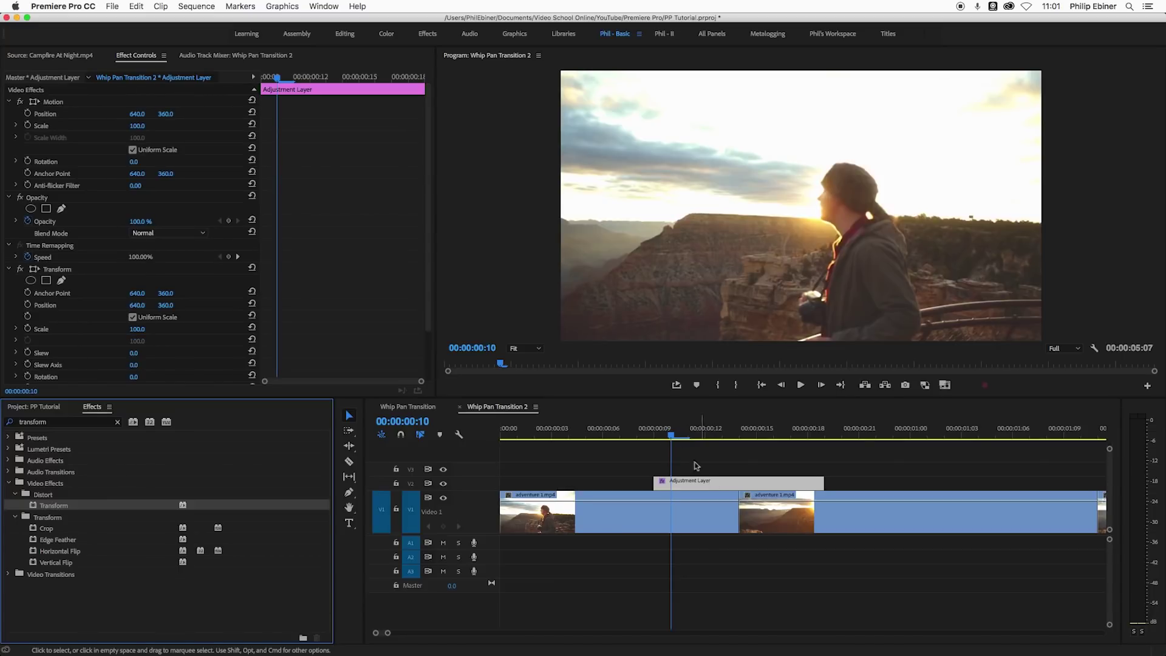
Step: Keyframe the Transform effect's Scale at 100 at both the start and the end of the adjustment layer
click(723, 432)
drag(723, 432, 738, 436)
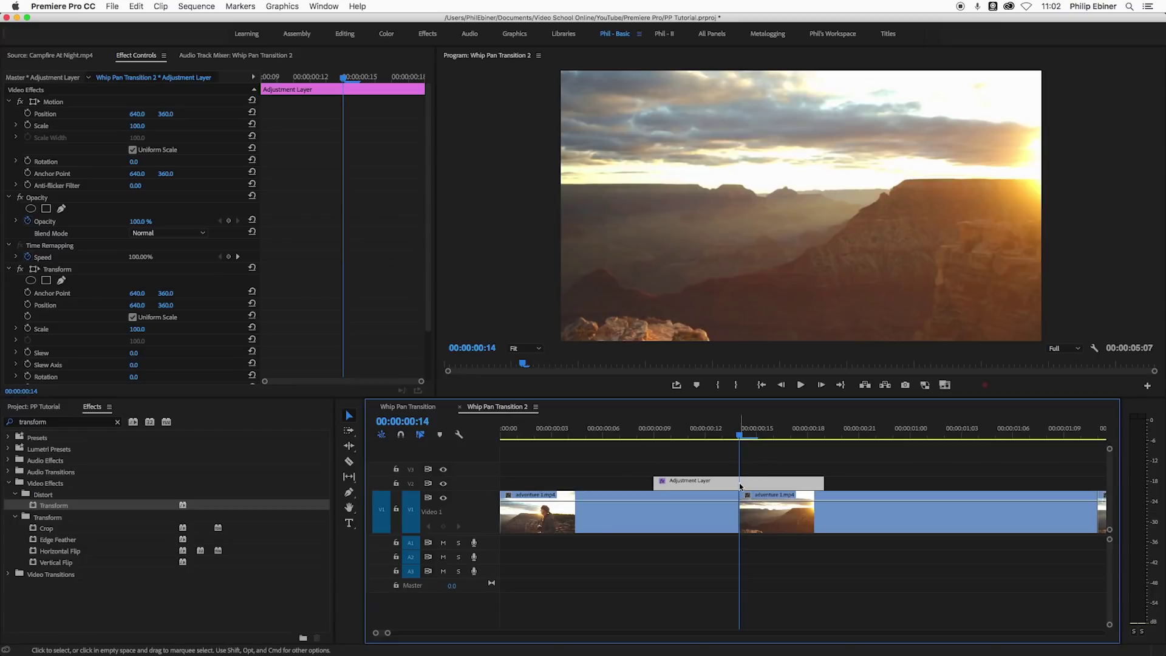
scroll(51, 226, down, 4)
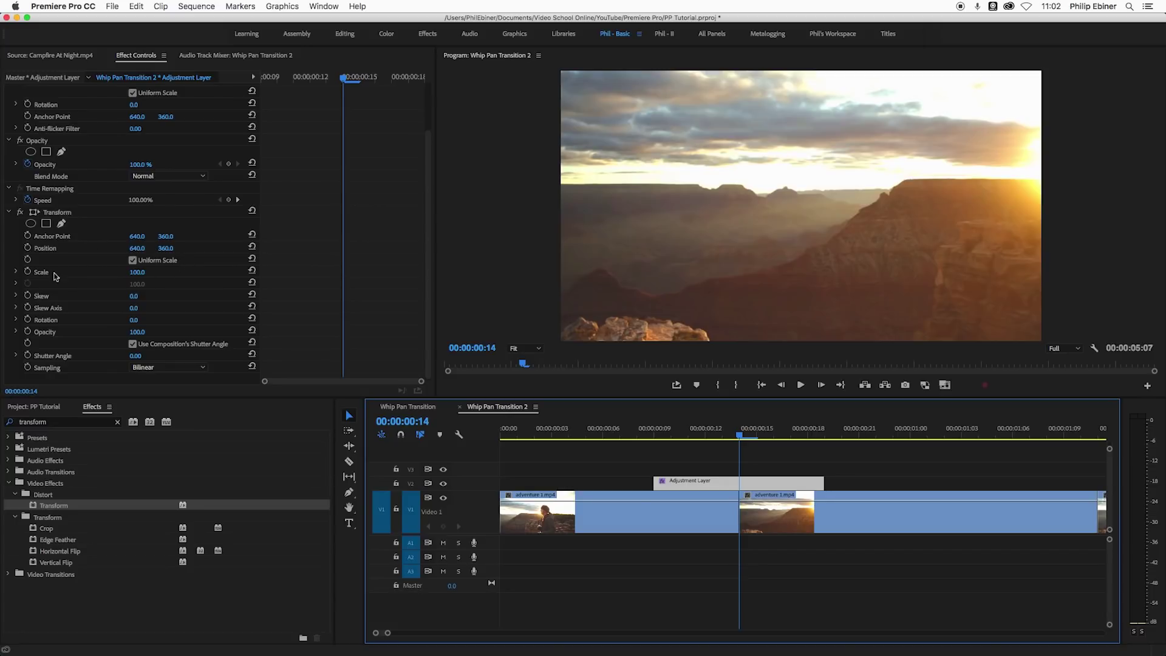
click(28, 271)
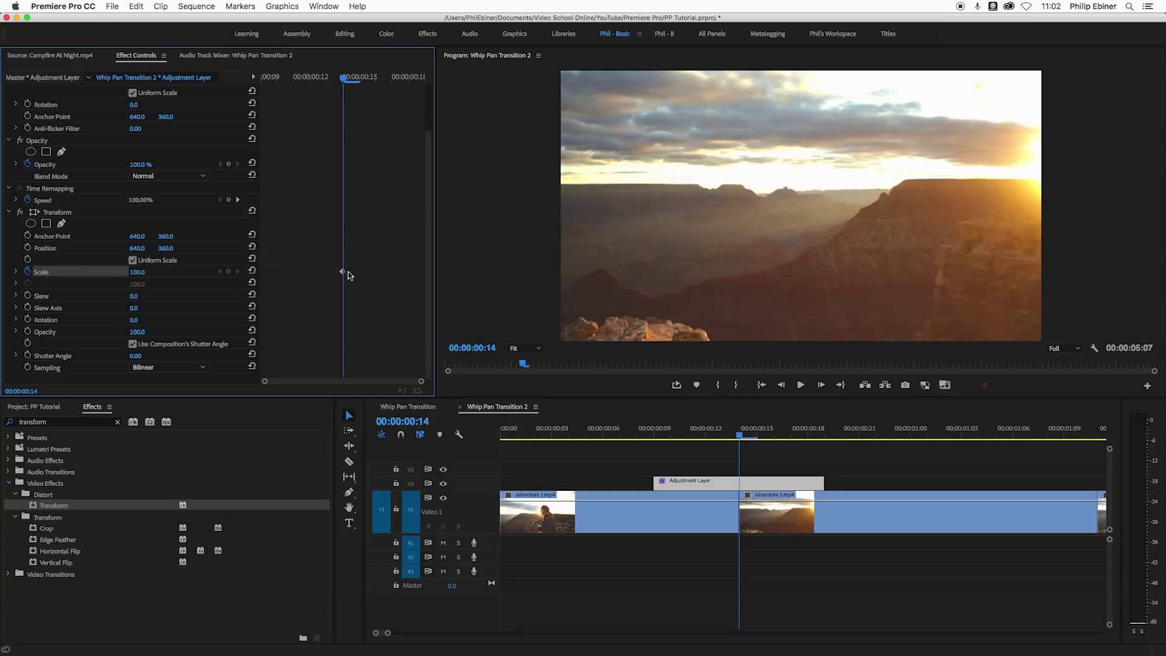
drag(343, 272, 264, 272)
click(230, 272)
click(659, 433)
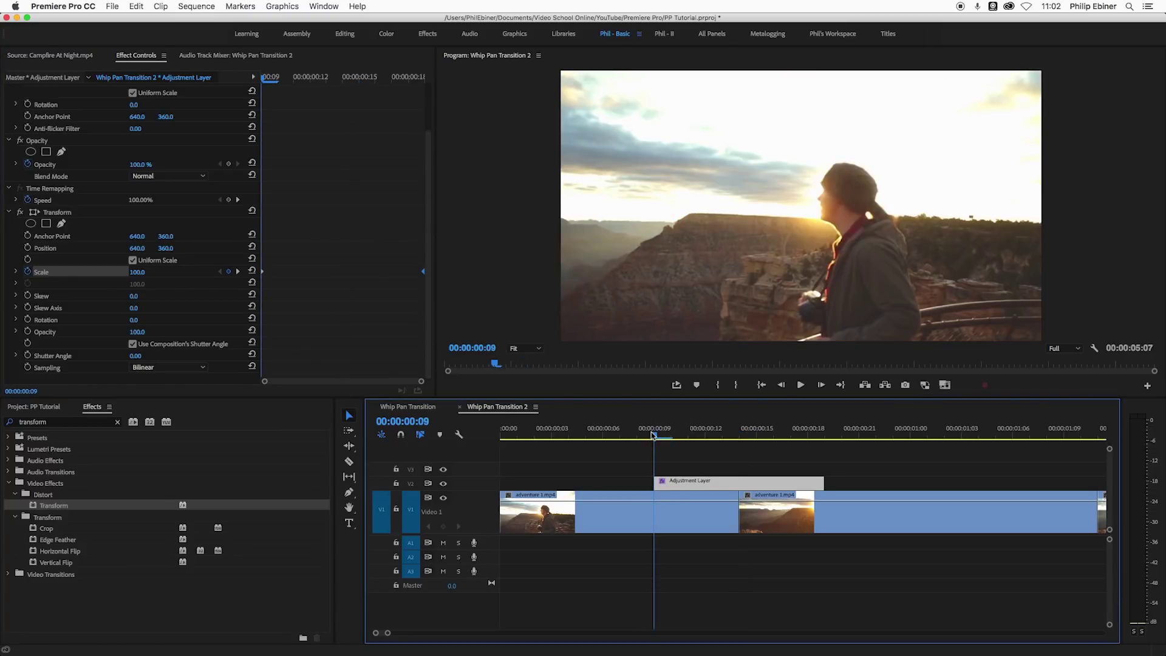
click(818, 436)
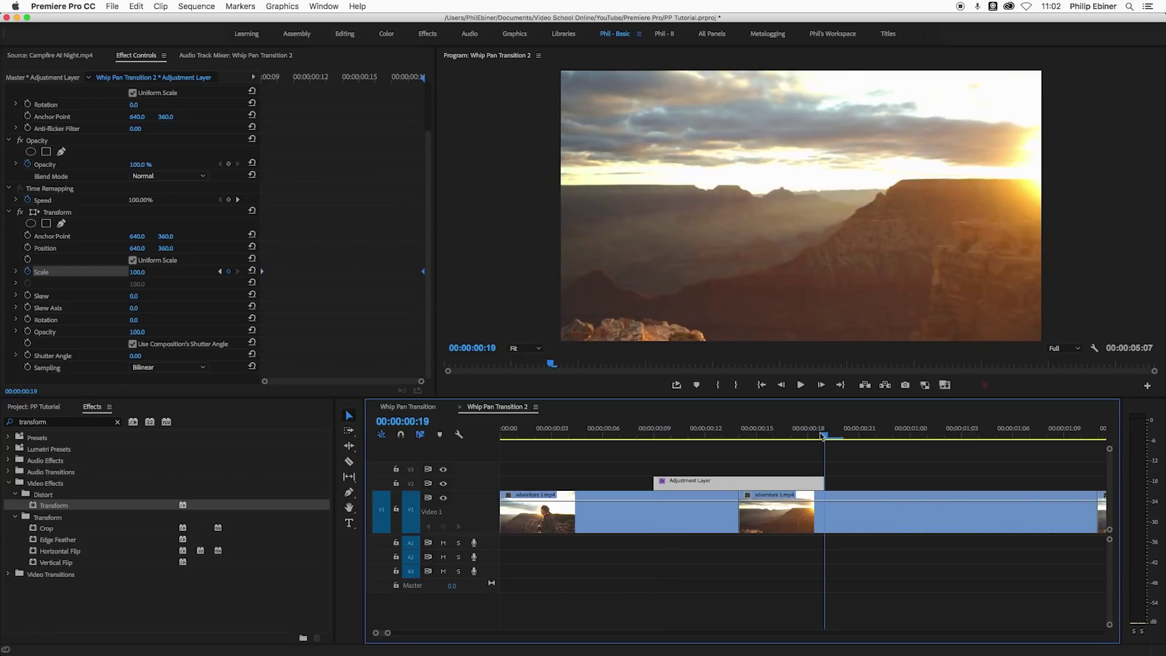
Step: Add a Transform Scale keyframe of 200 at the cut between the first two clips, at 00:00:00:14
drag(436, 225, 487, 226)
click(740, 434)
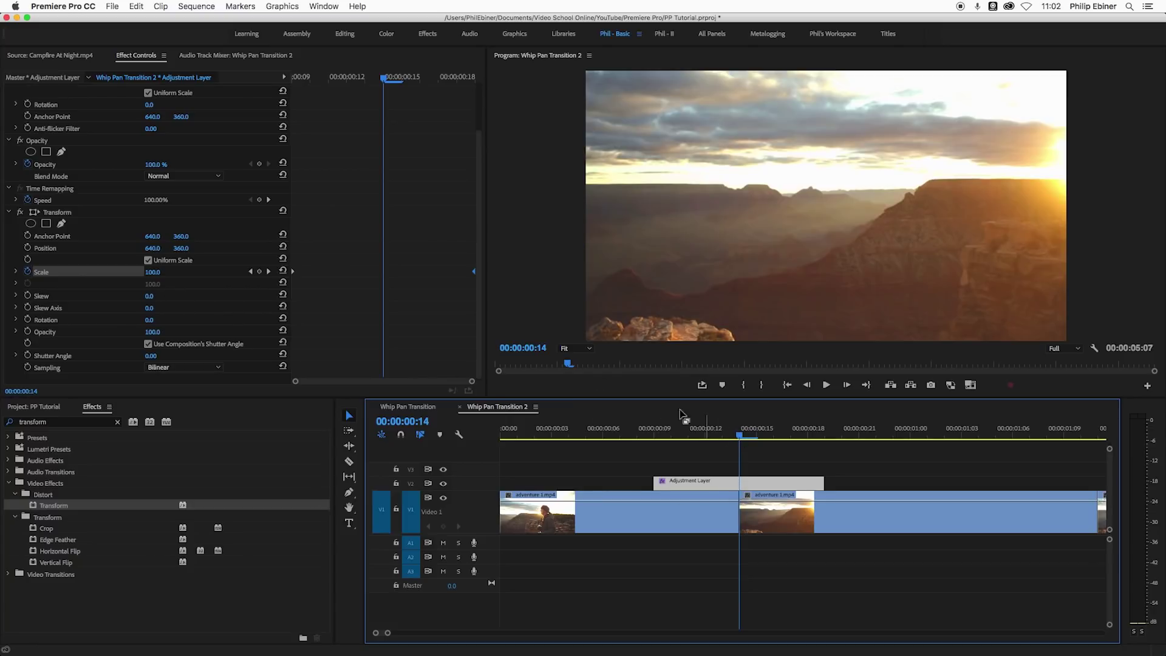
drag(158, 273, 195, 273)
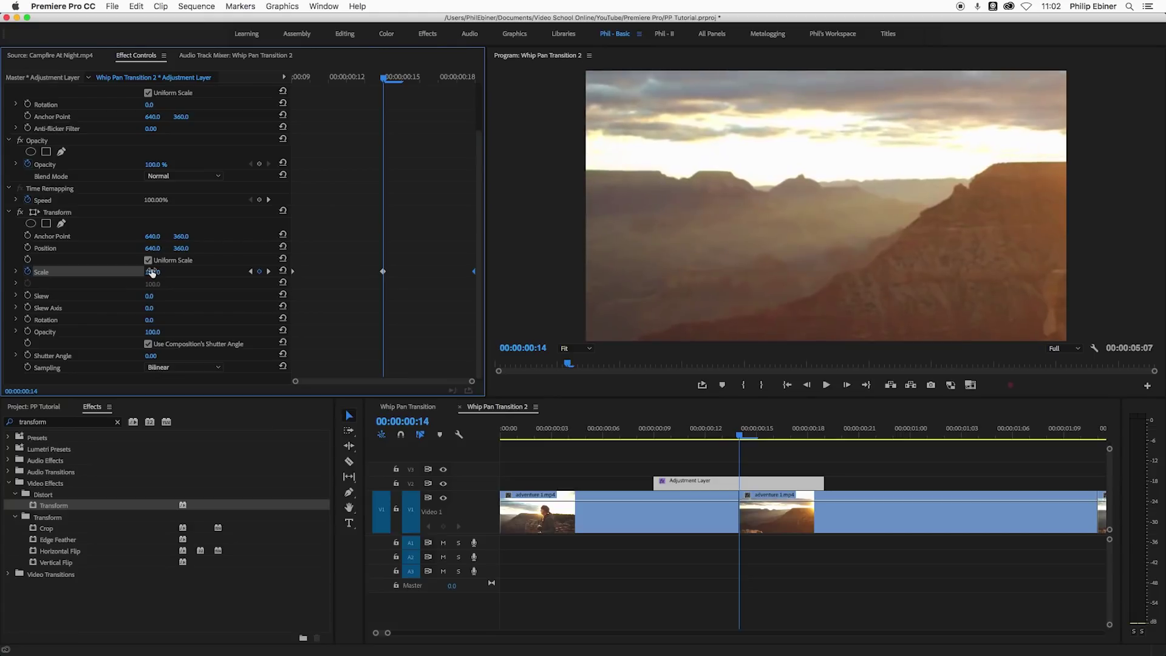
click(153, 272)
text(200)
key(Return)
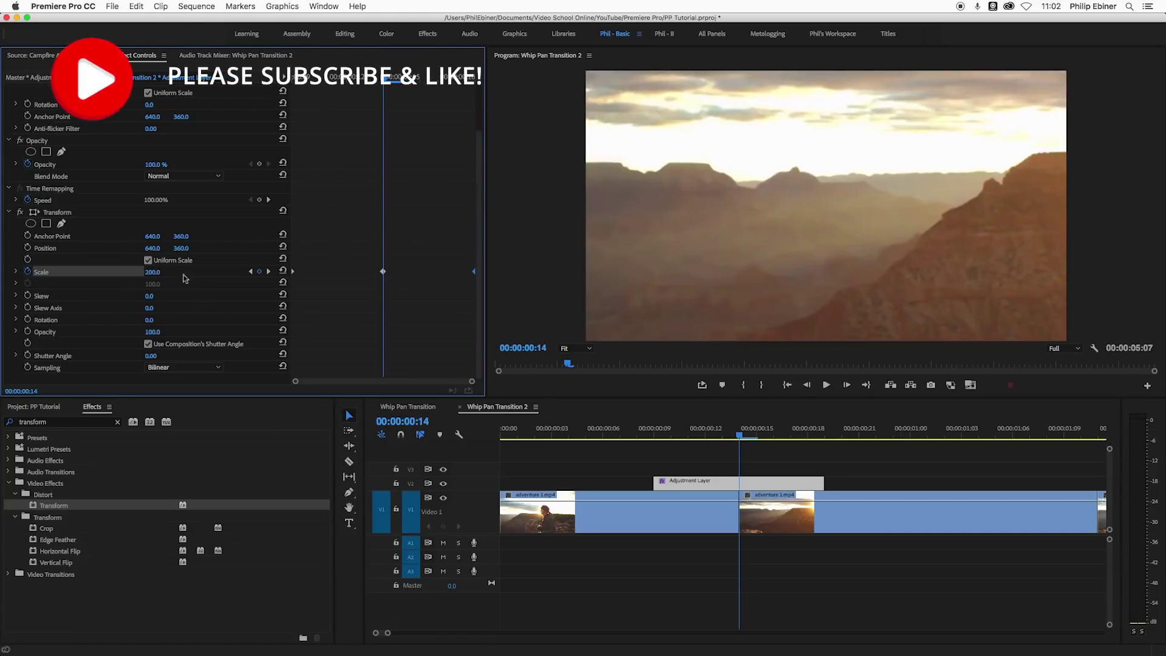
Step: Preview the zoom up to 00:00:00:13 and turn off Use Composition's Shutter Angle in the Transform effect
mouse_move(661, 437)
mouse_down()
mouse_move(799, 437)
mouse_move(619, 438)
mouse_move(942, 437)
mouse_move(651, 437)
mouse_up()
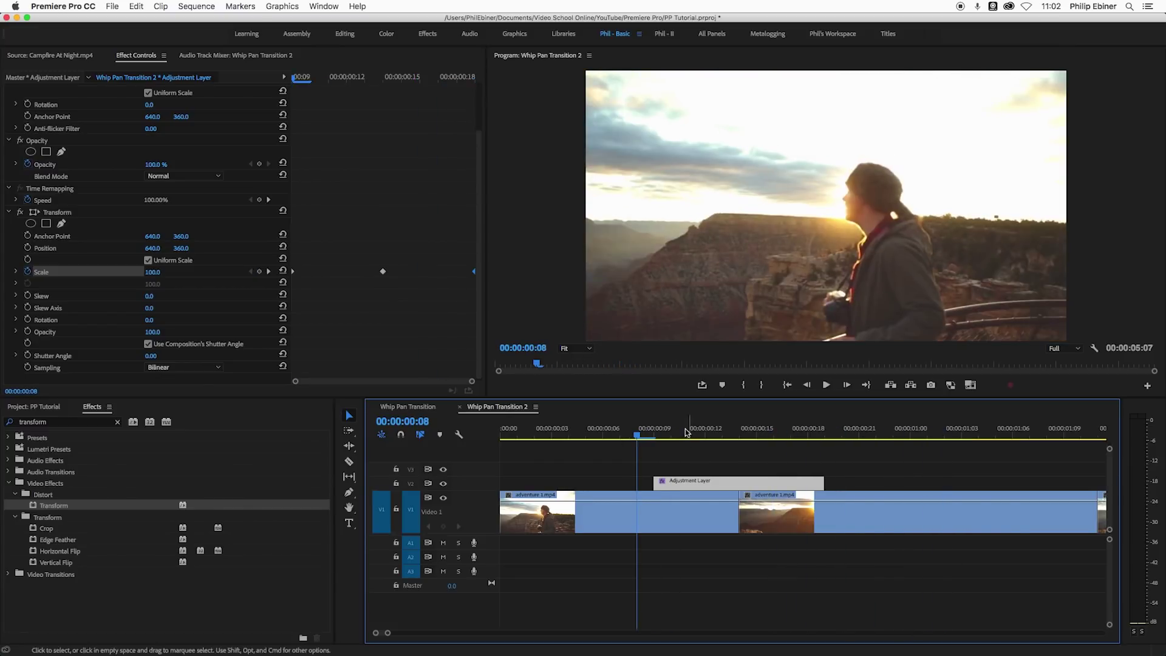
drag(673, 428, 726, 435)
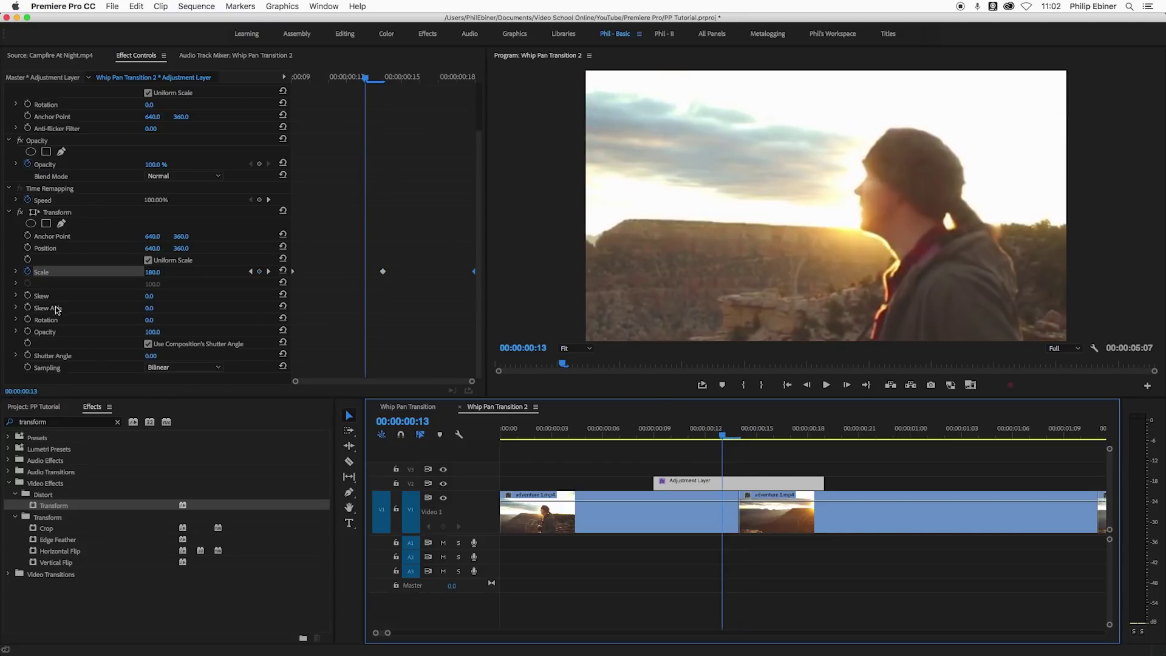
scroll(315, 339, down, 1)
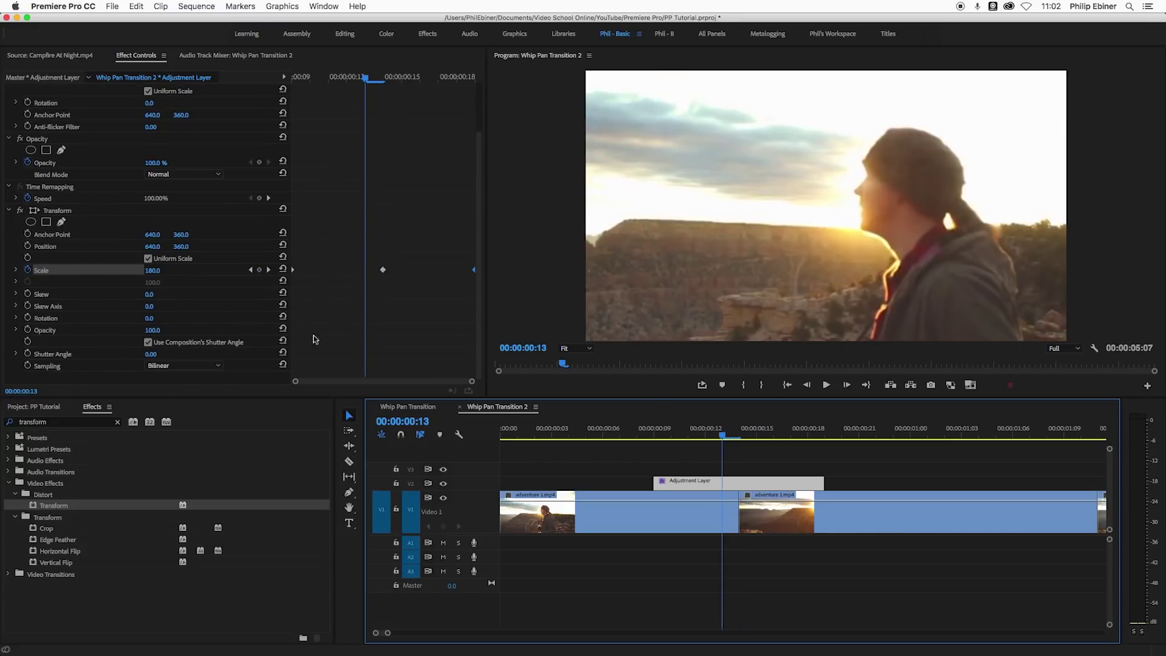
click(148, 342)
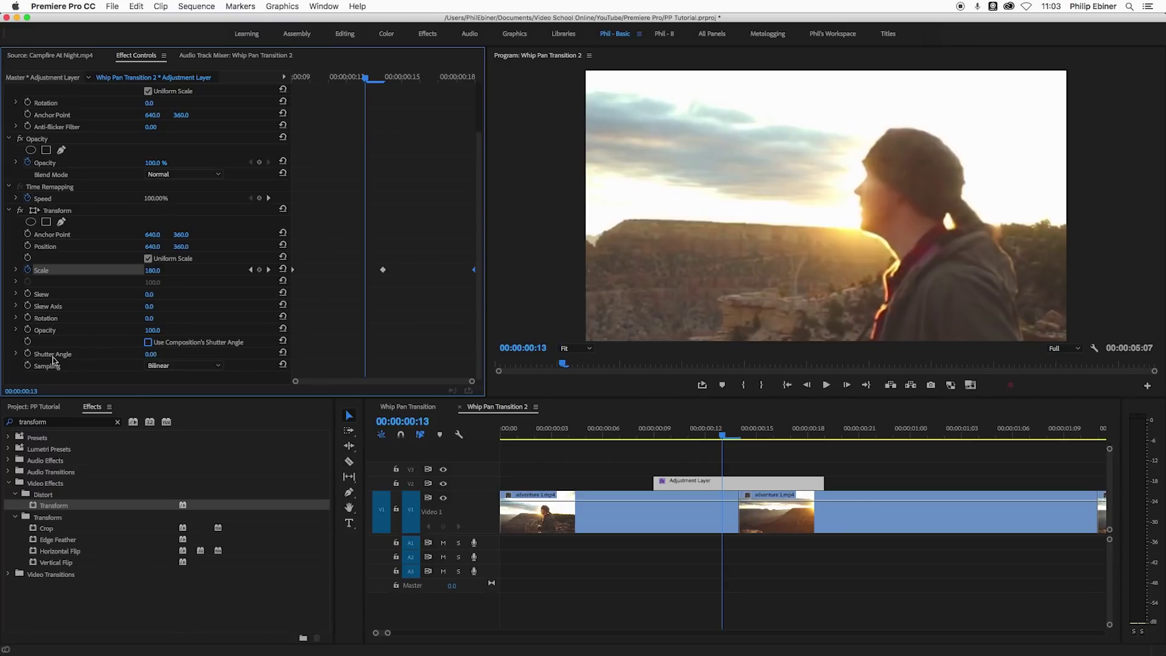
Step: Set the Transform effect's Shutter Angle to 360 and preview the motion blur across the first cut
click(157, 353)
key(Return)
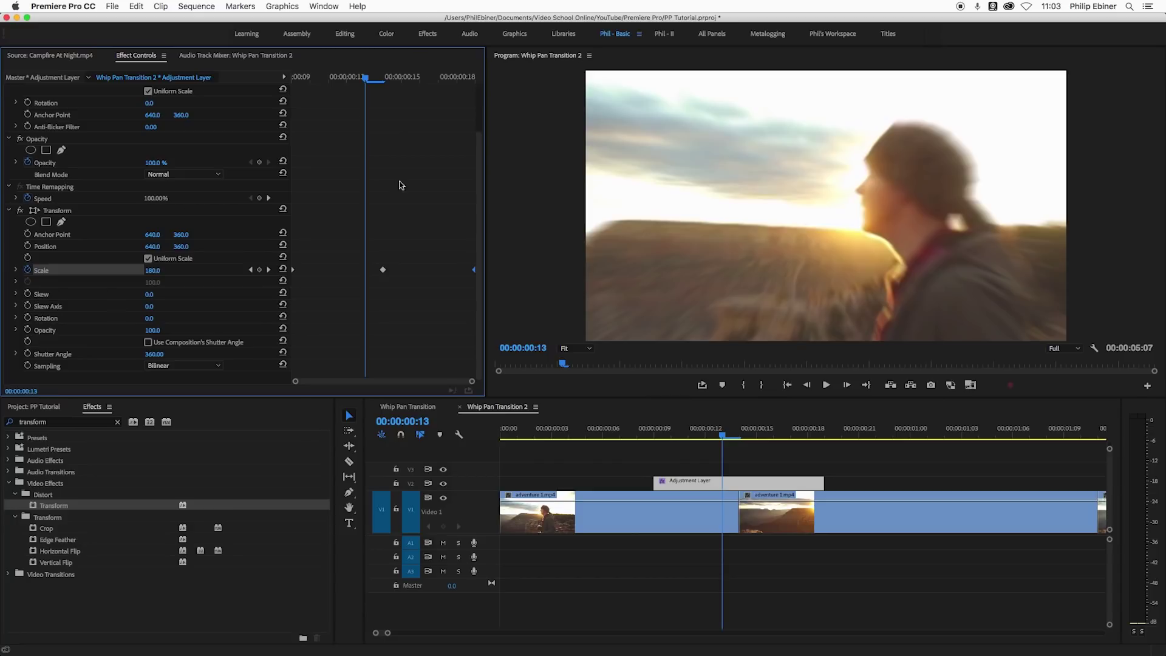
click(699, 438)
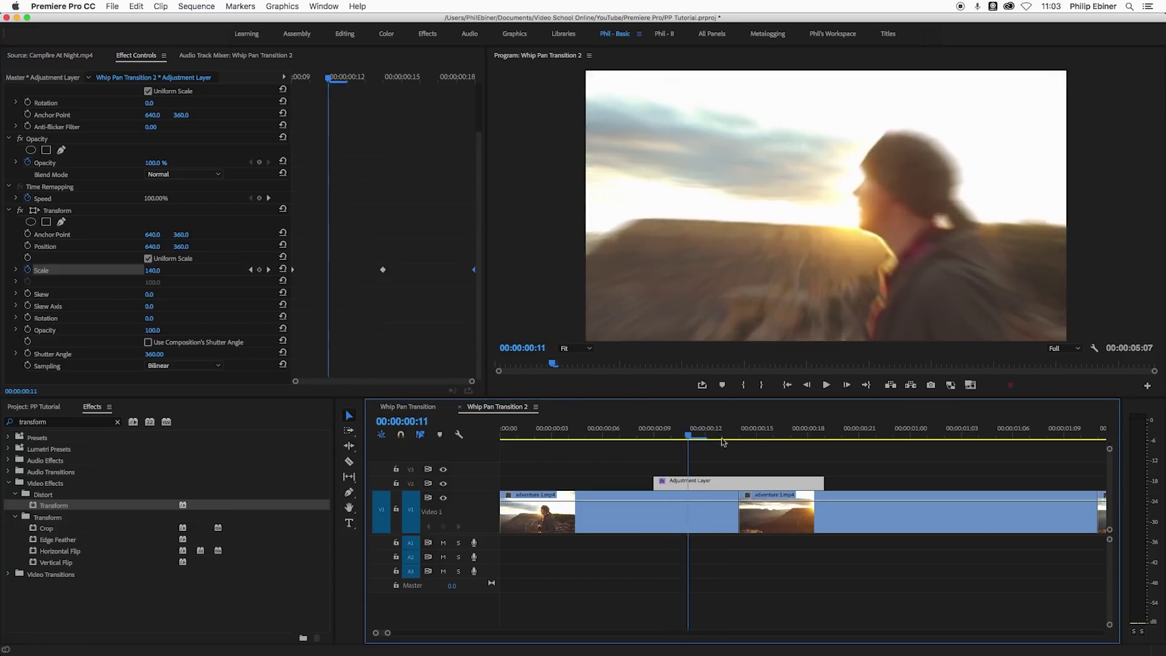
mouse_move(723, 442)
mouse_down()
mouse_move(818, 442)
mouse_move(745, 442)
mouse_up()
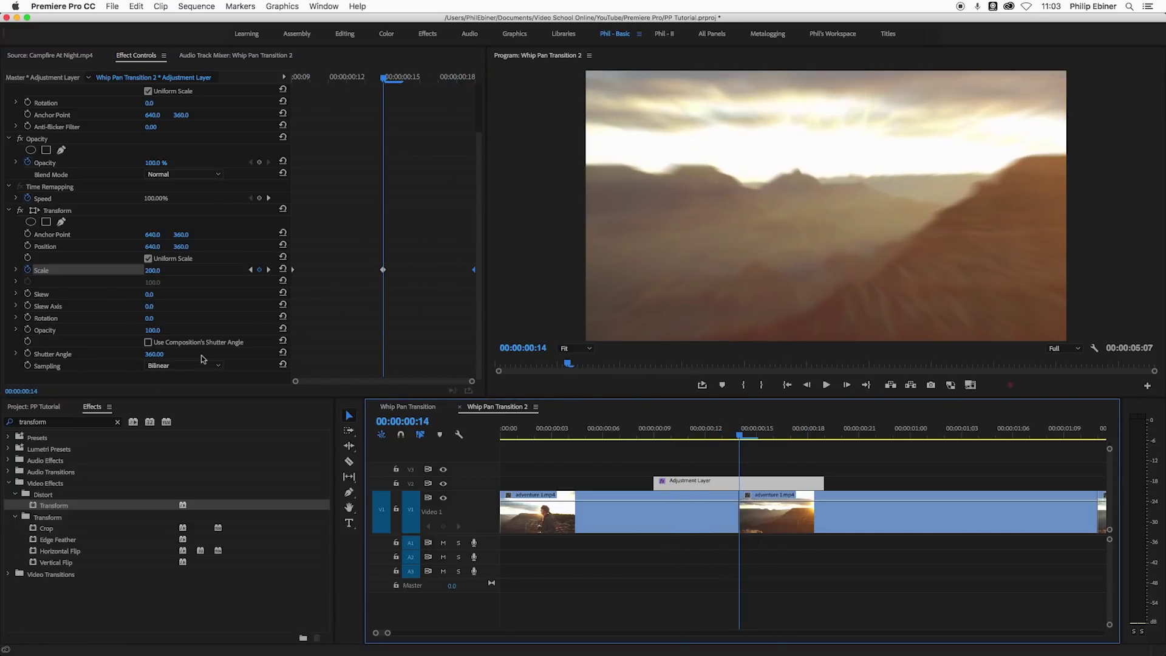
drag(725, 431, 670, 432)
key(space)
key(space)
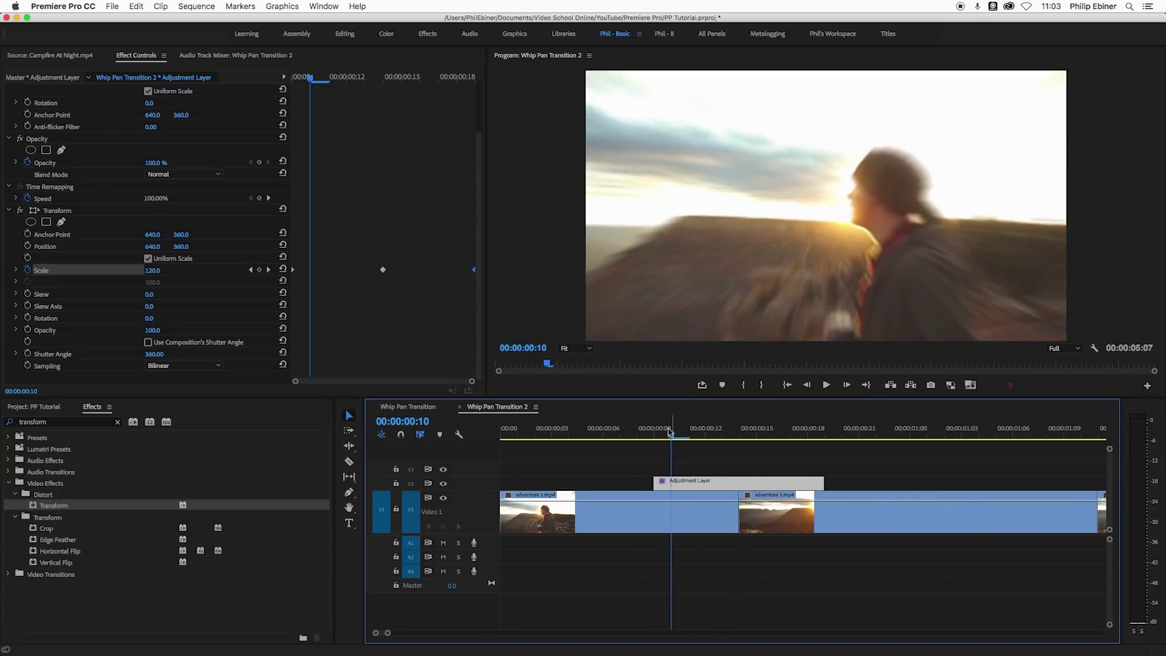
click(739, 436)
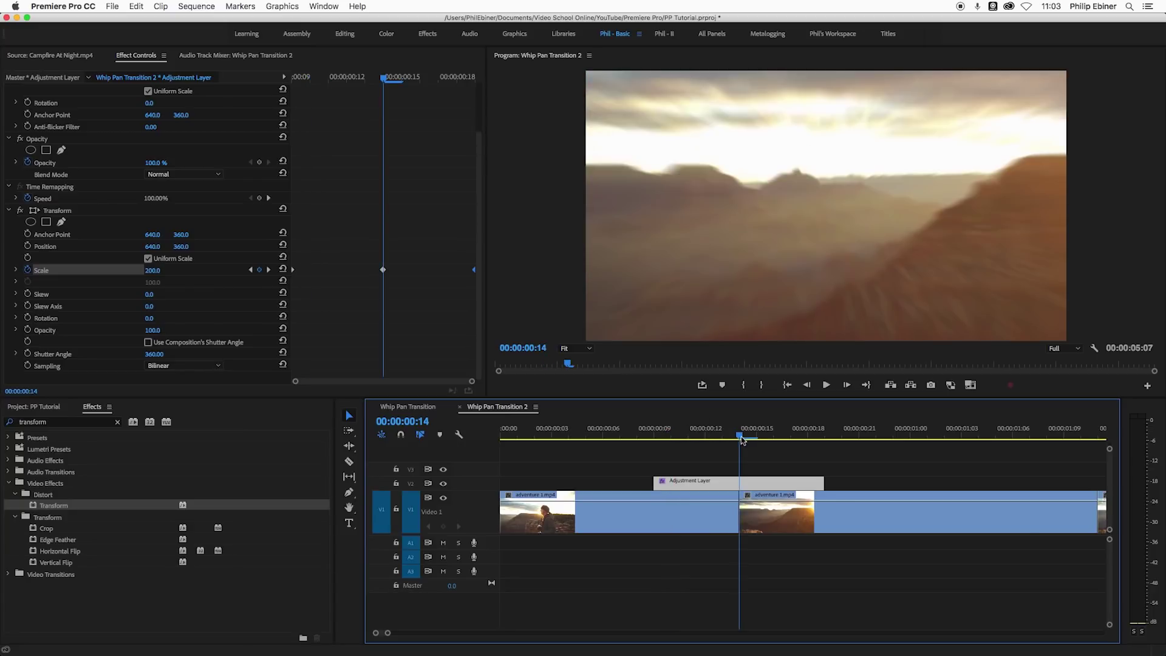
Step: Mark an in-to-out range around the adjustment layer from 00:00:00:08 to 00:00:00:22 and turn on loop playback
click(118, 423)
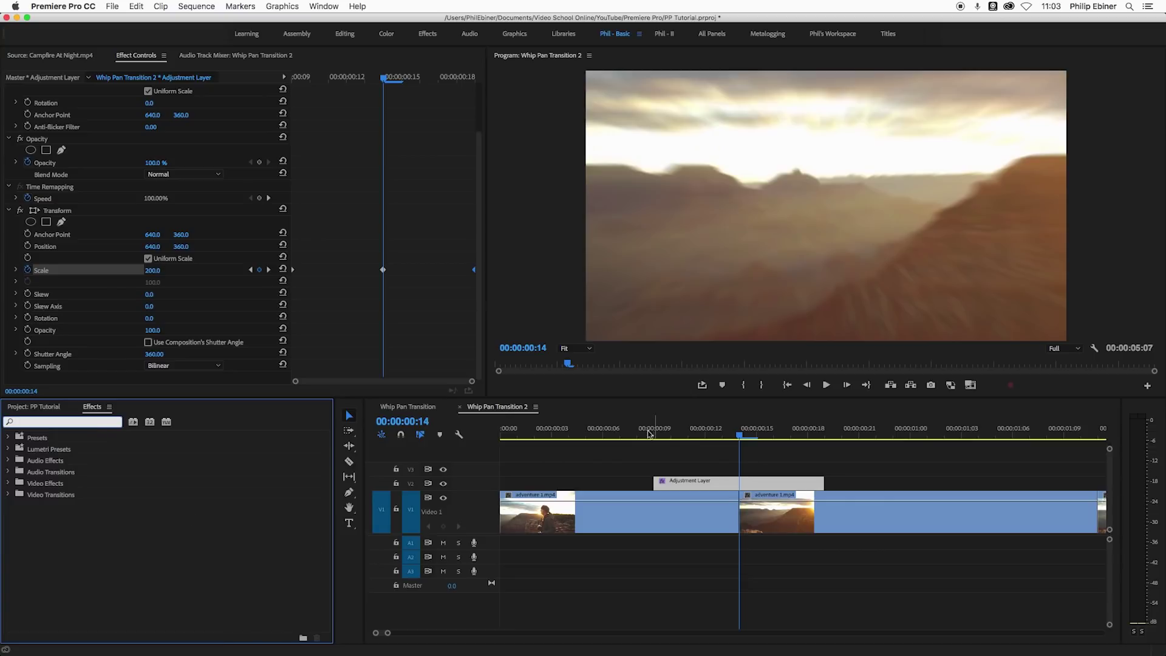
click(638, 436)
key(i)
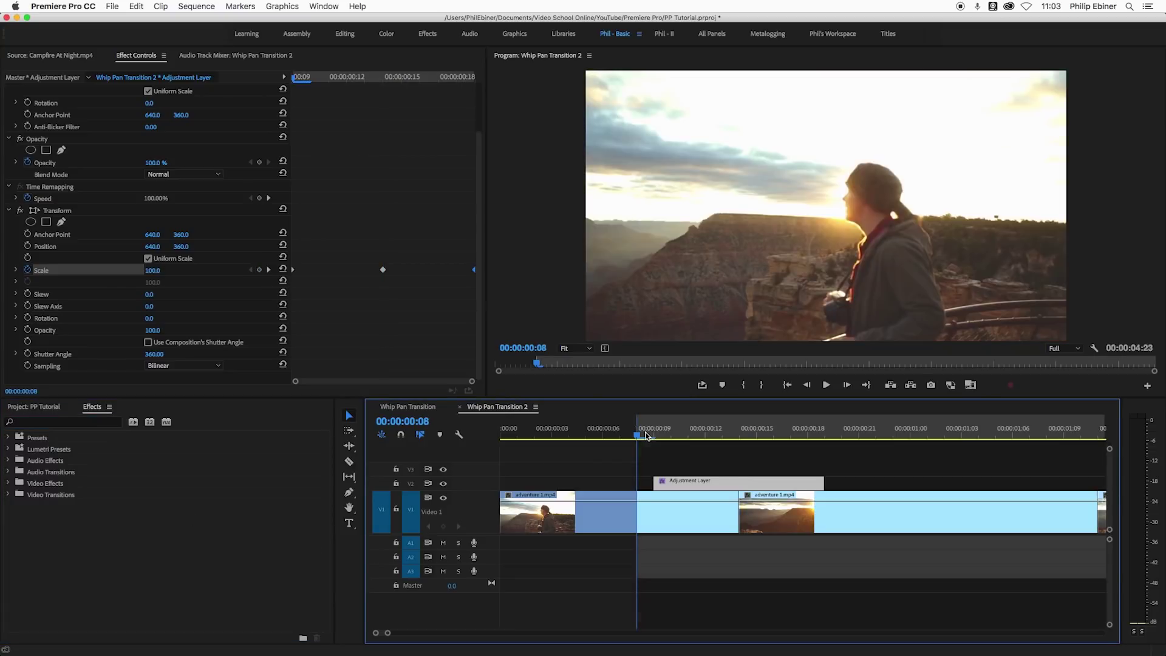
click(875, 432)
key(o)
click(702, 385)
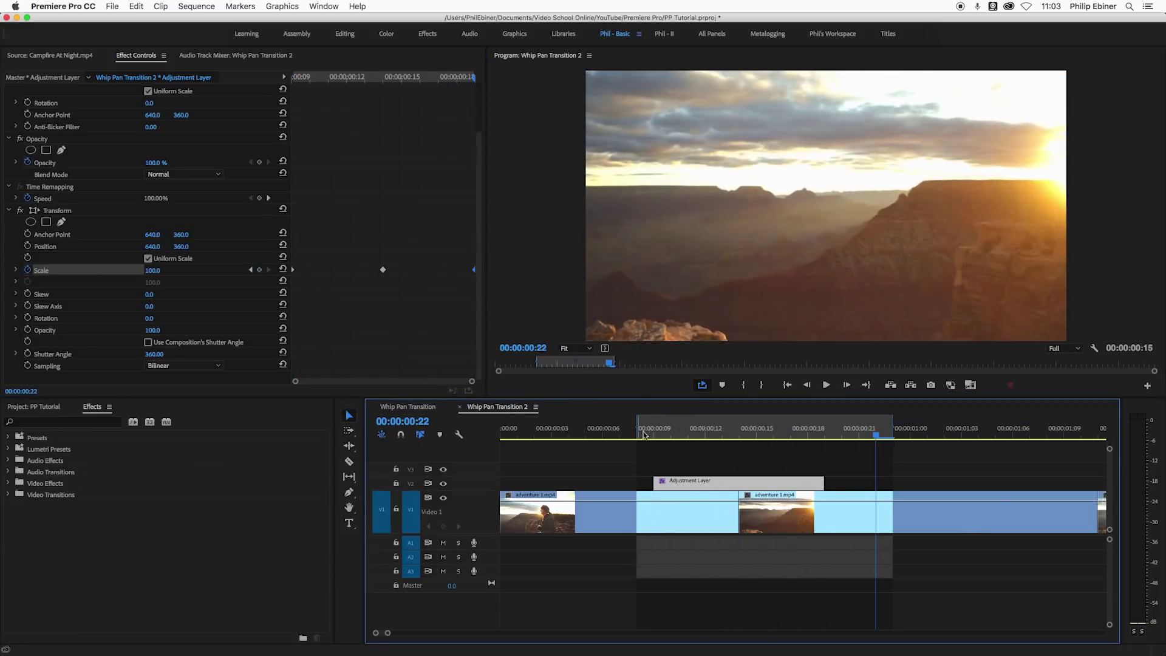
Step: Widen the marked range to start at 00:00:00:03 and end just after 00:00:01:00, and play it in a loop
drag(637, 425, 551, 425)
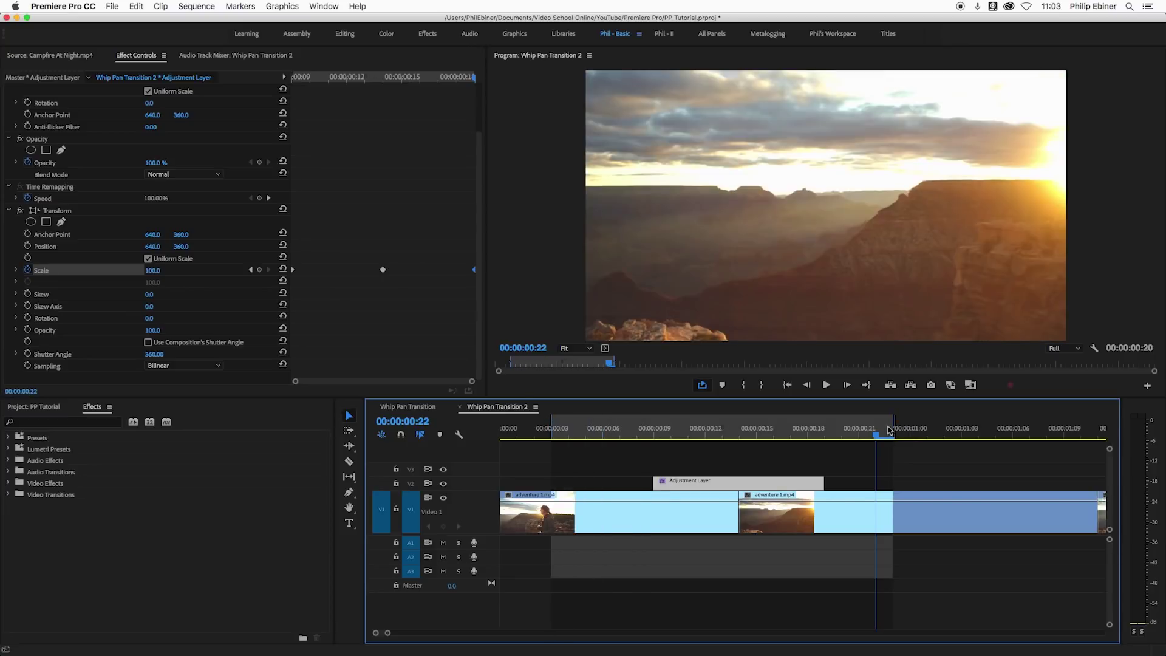
drag(892, 427, 944, 427)
key(ctrl+shift+space)
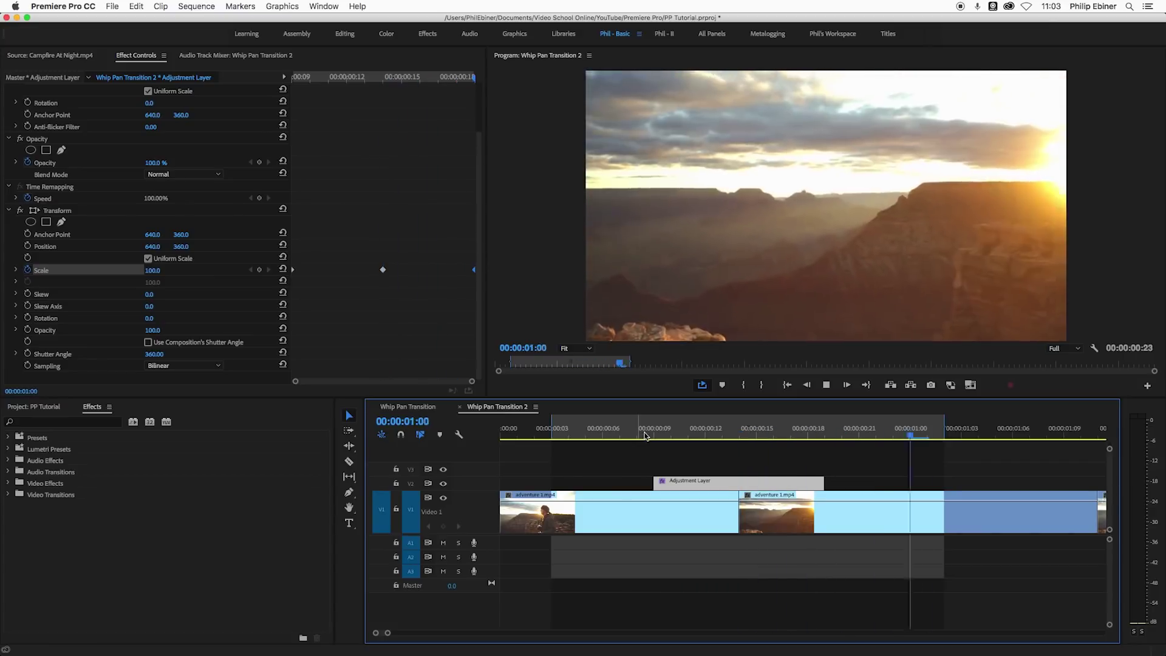
key(space)
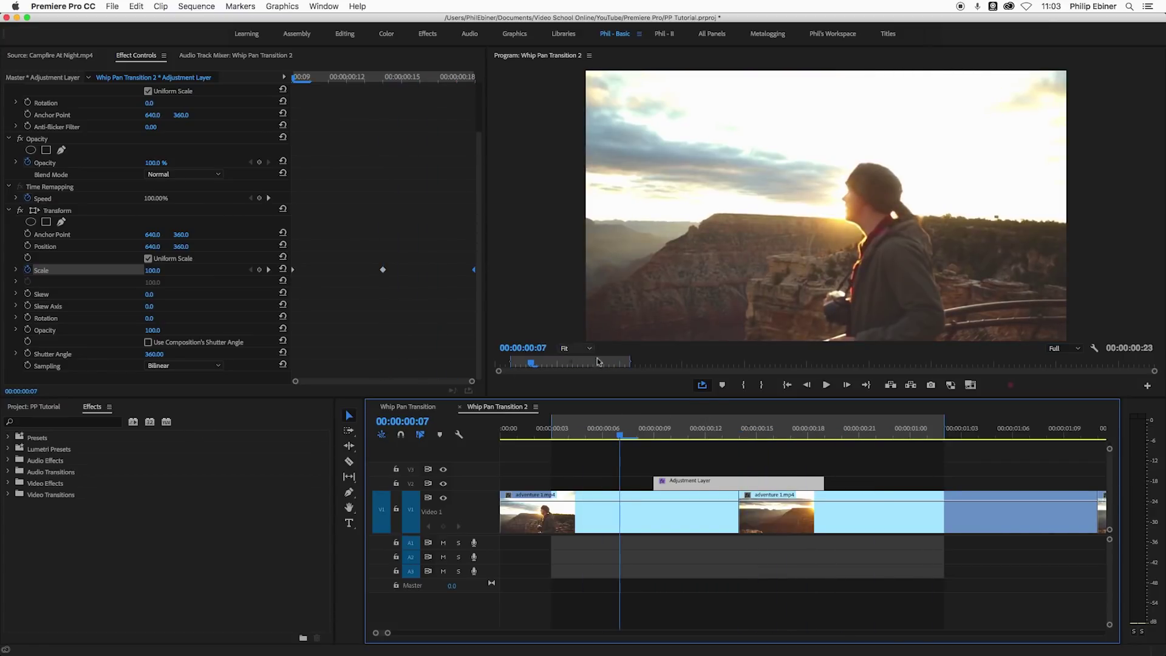
click(702, 387)
Step: Find the Directional Blur effect by searching for "direc" and apply it to the adjustment layer
click(37, 424)
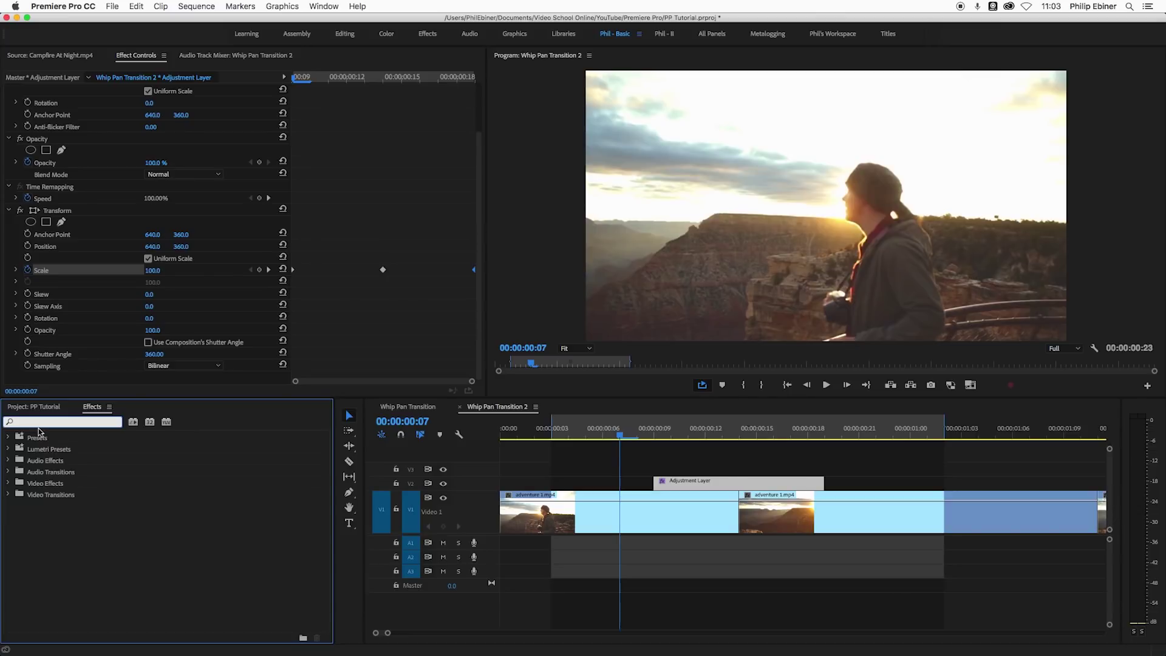
text(direc)
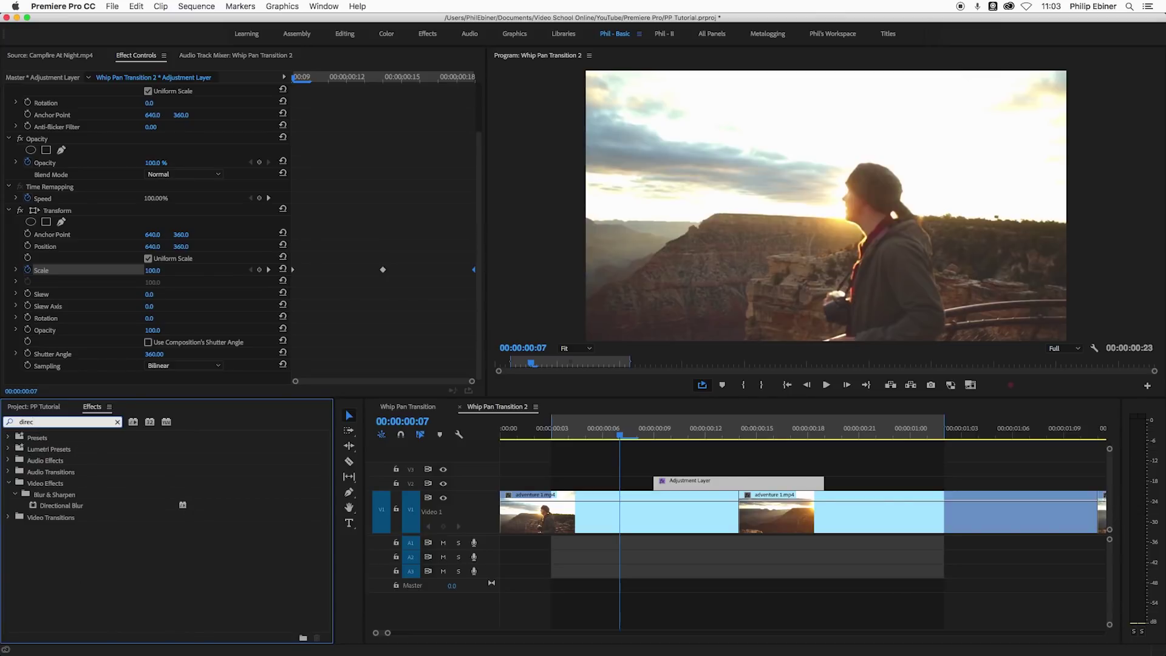
drag(61, 506, 707, 483)
Step: Keyframe the Directional Blur's Blur Length at 0 at the start and end of the adjustment layer only
drag(703, 430, 738, 434)
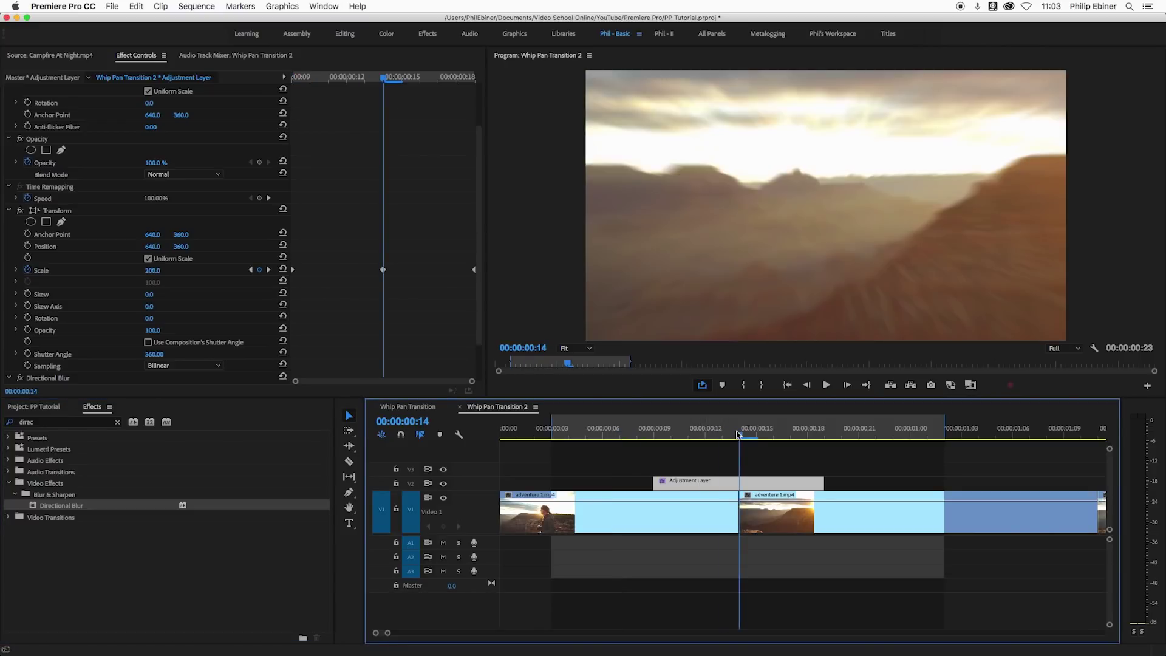
drag(477, 128, 477, 215)
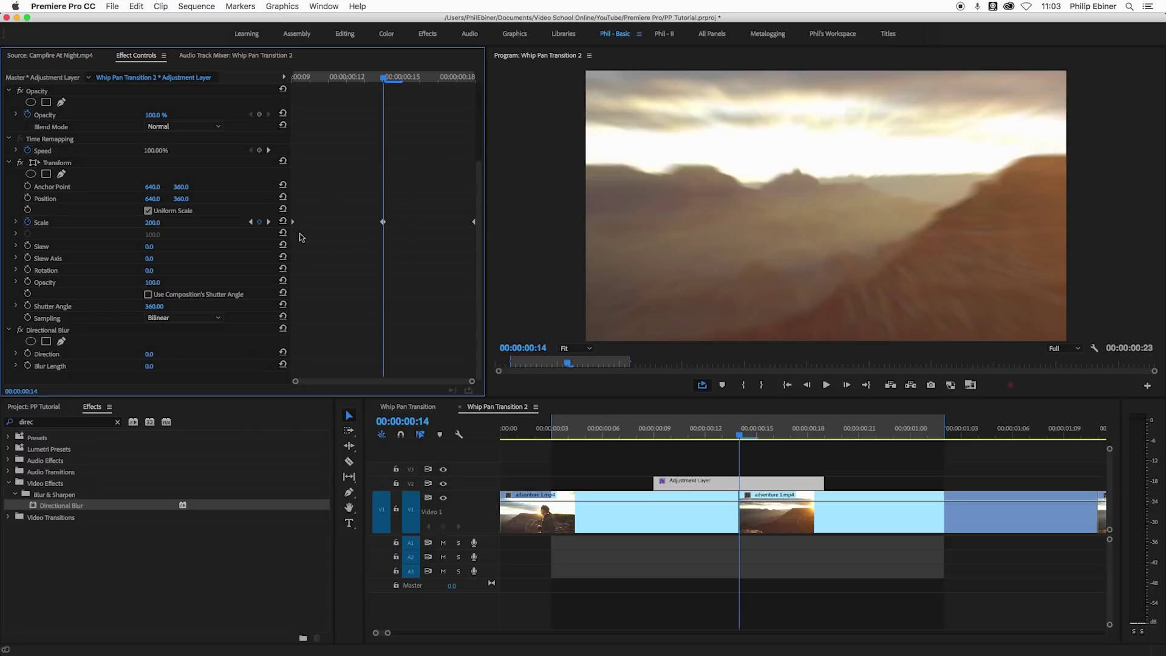
click(28, 365)
click(259, 367)
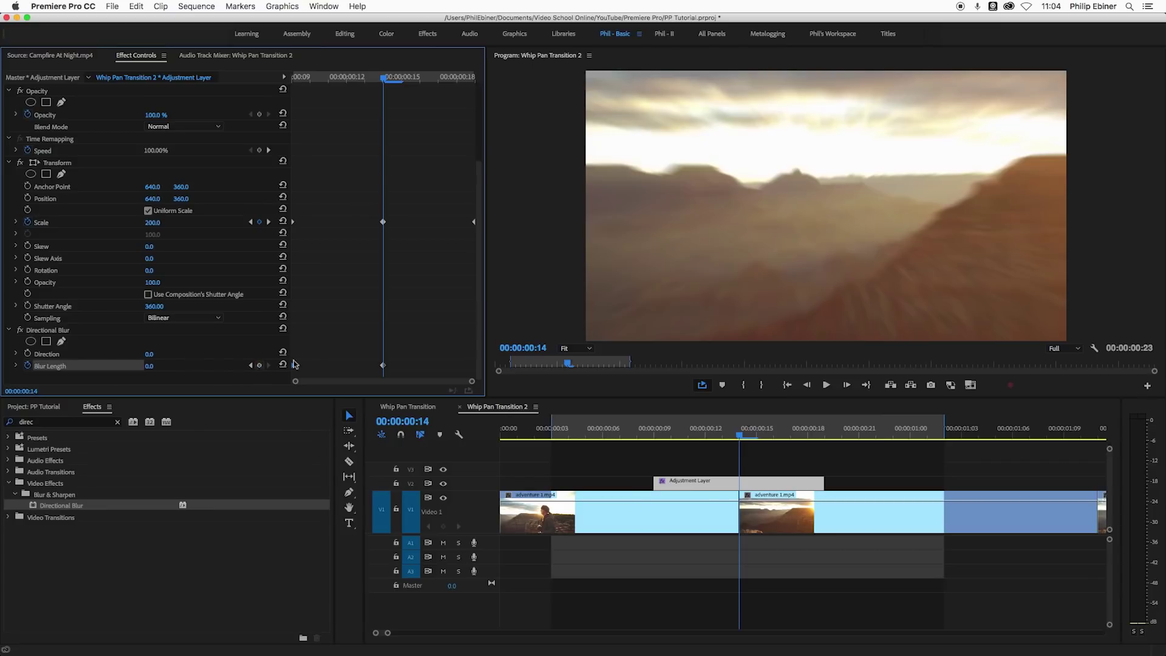
click(383, 365)
key(Delete)
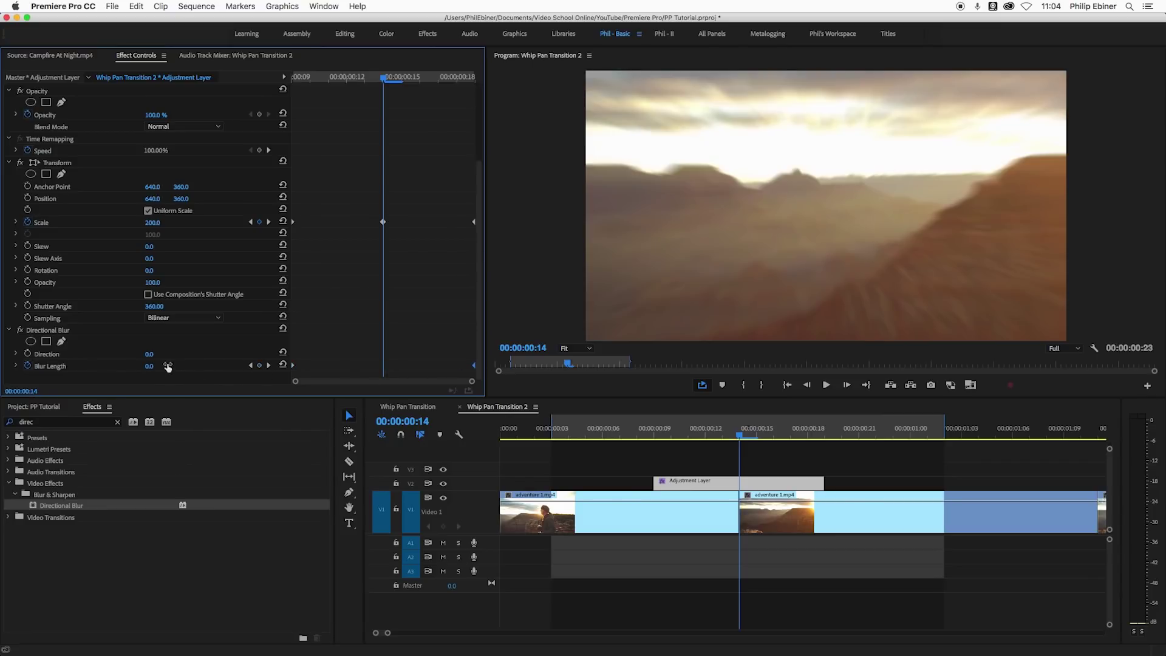
Step: Set the Directional Blur's Direction to 90° and its Blur Length keyframe at the cut, 00:00:00:14, to 25
click(159, 364)
key(Return)
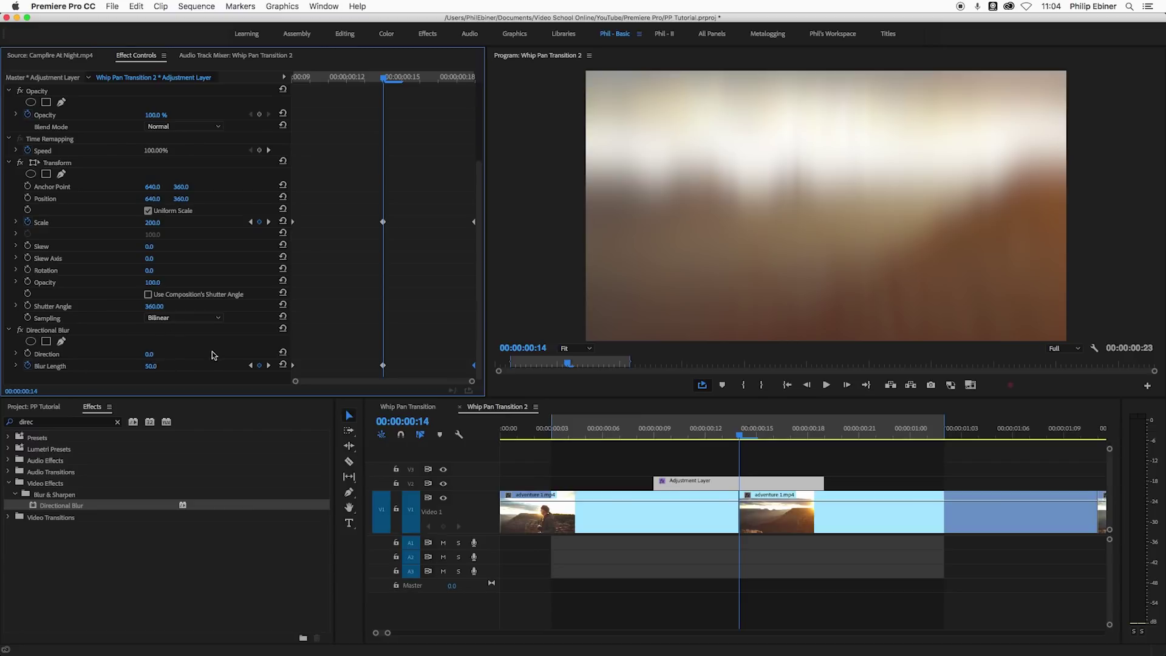
click(152, 353)
key(Return)
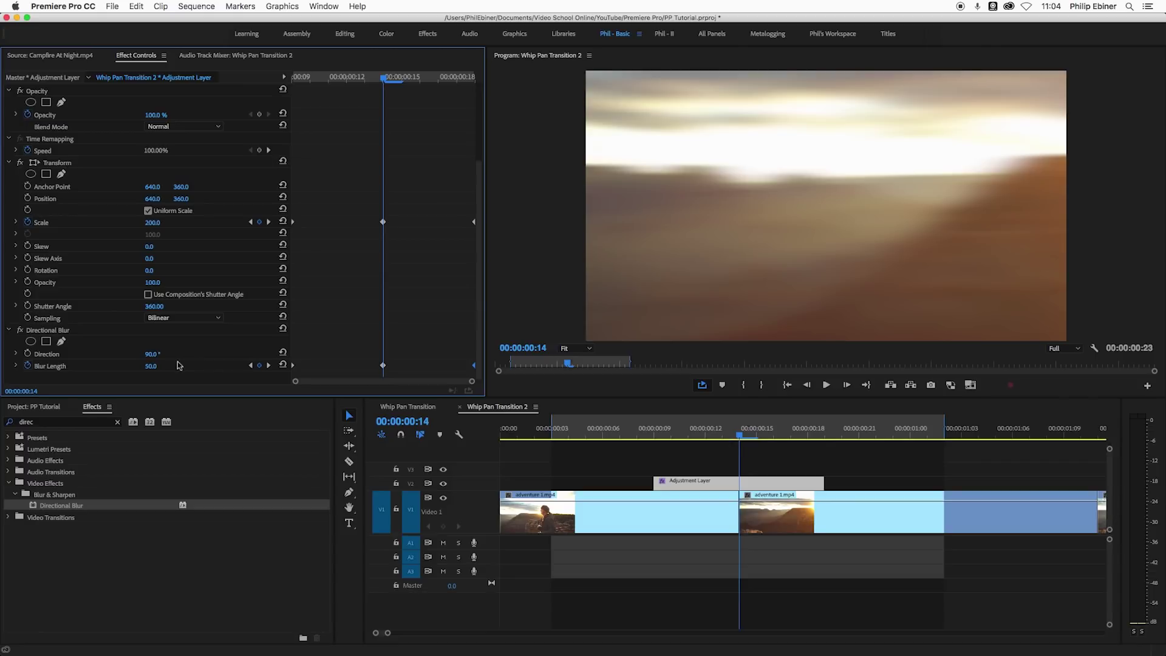
click(157, 365)
key(Return)
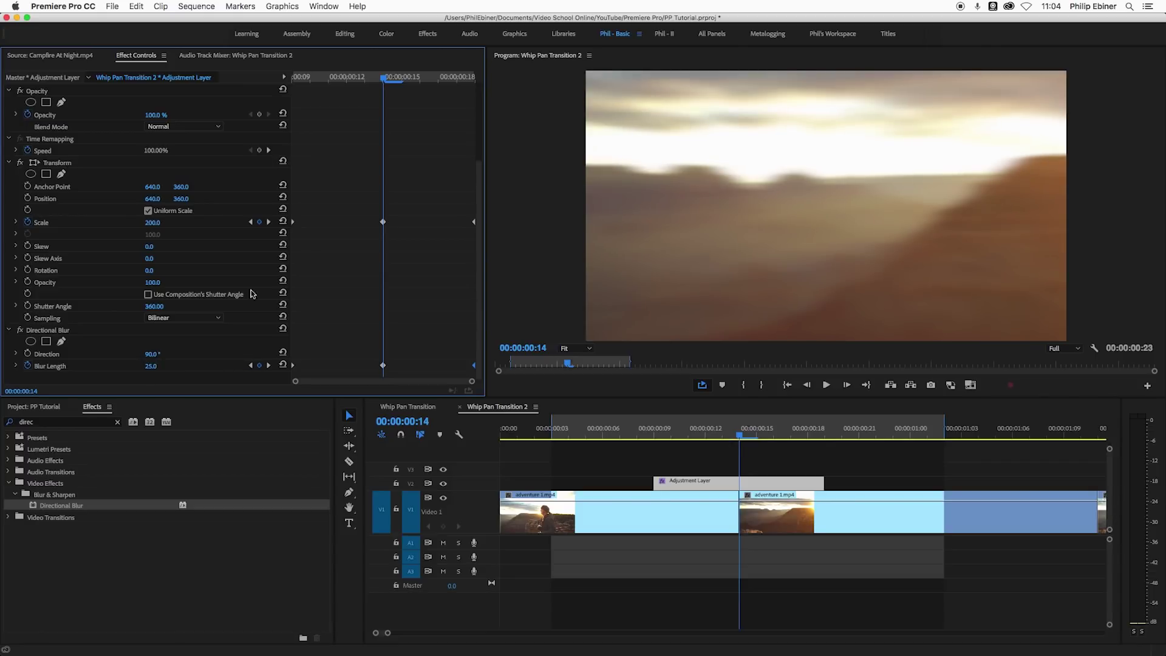
Step: Change all Scale and Blur Length keyframes to Bezier interpolation and play back the transition
drag(650, 423, 570, 423)
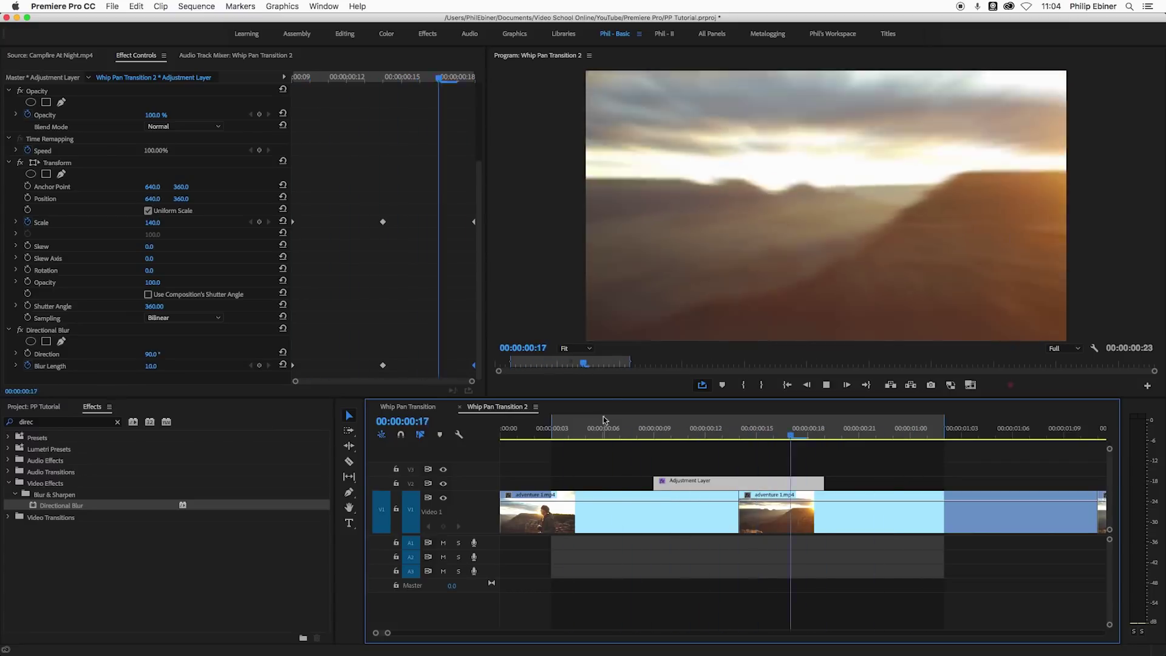
key(space)
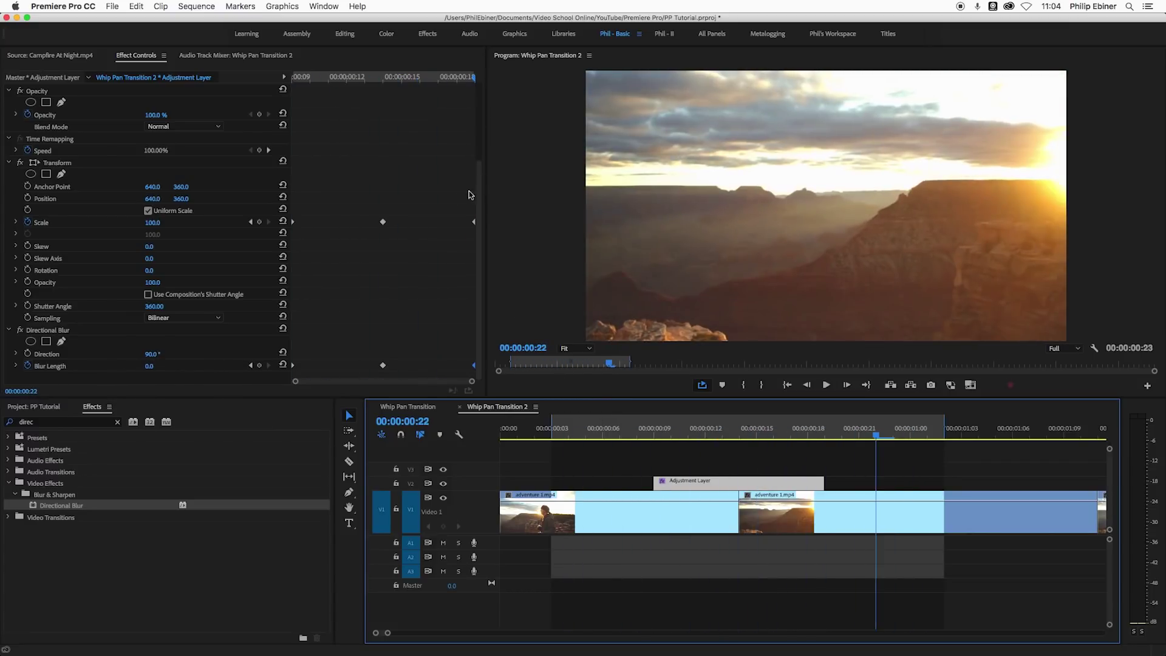
drag(472, 196, 258, 379)
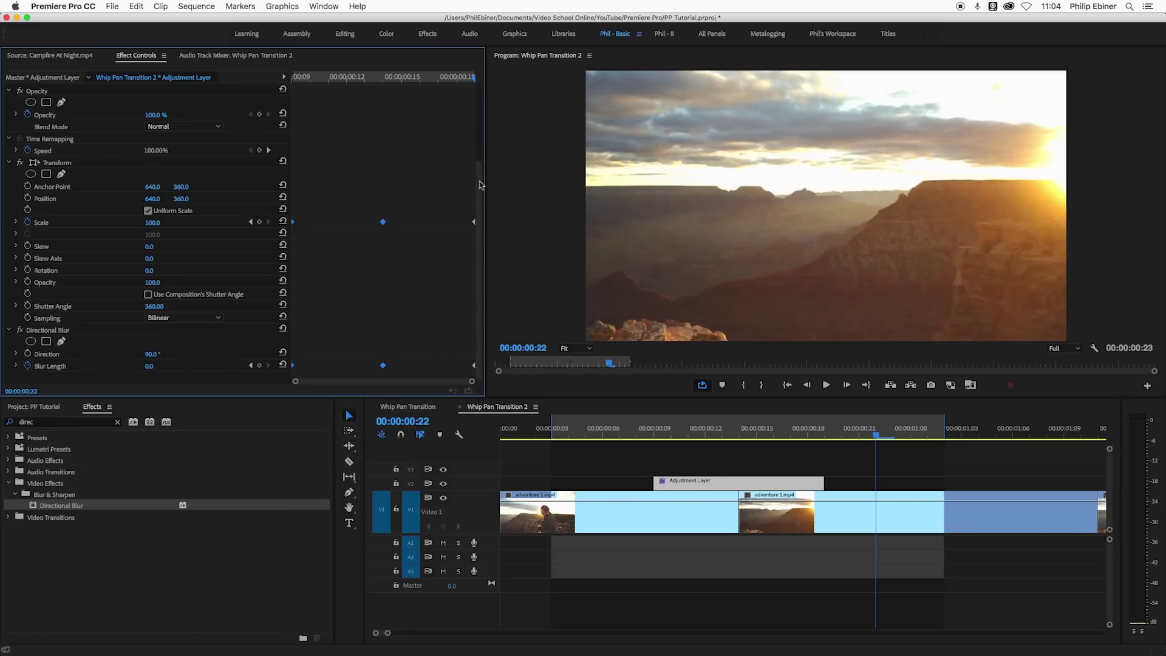
right_click(383, 223)
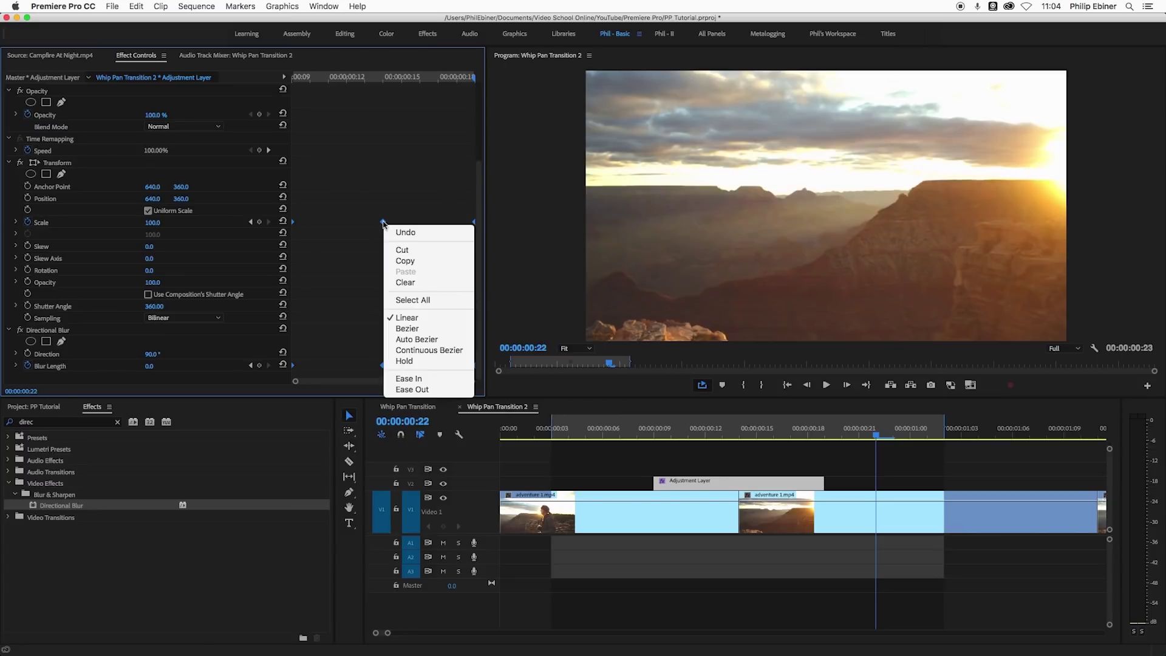
click(402, 329)
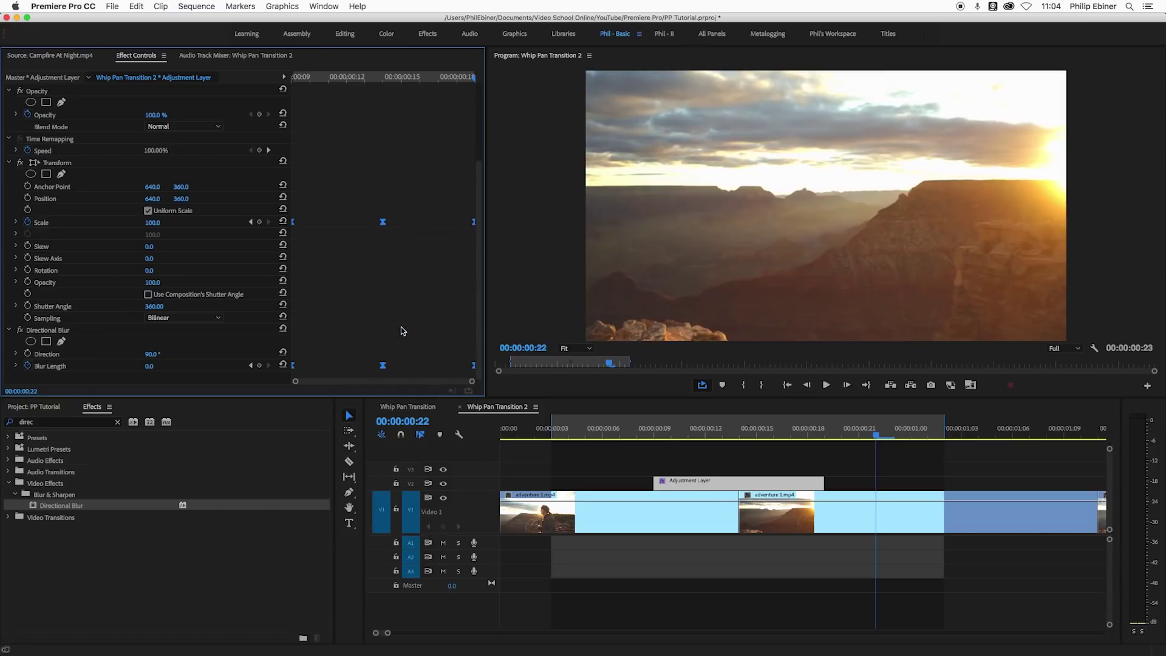
click(577, 433)
key(space)
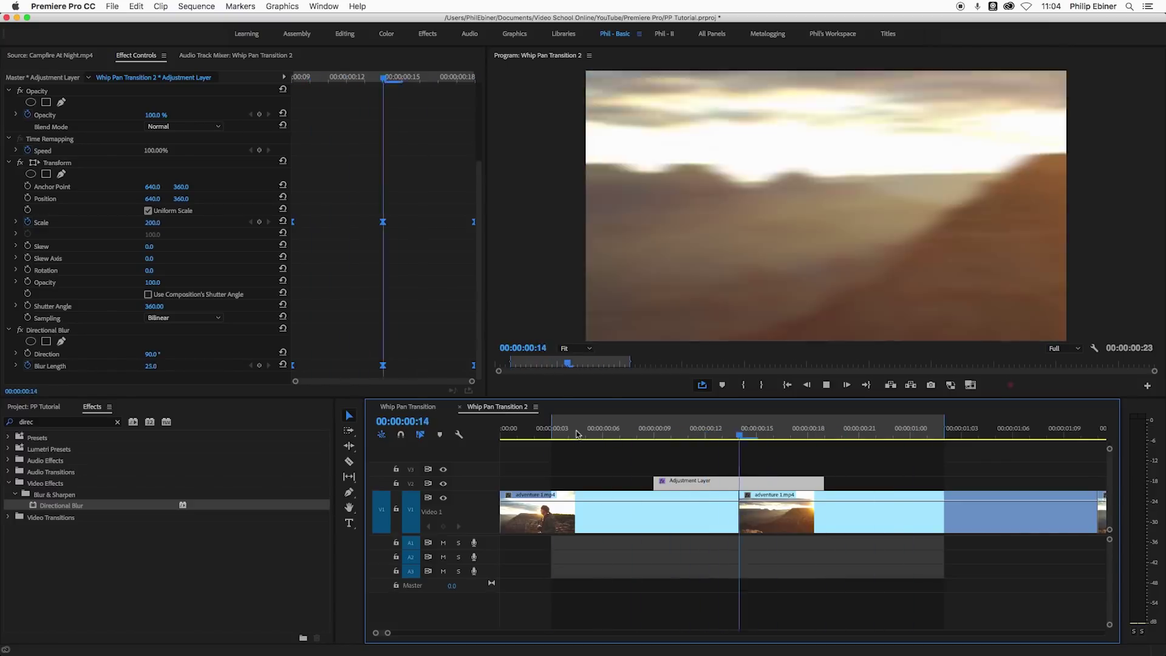
Step: Add a marker to the adjustment layer at the cut between the first two clips, at 00:00:00:14
click(859, 465)
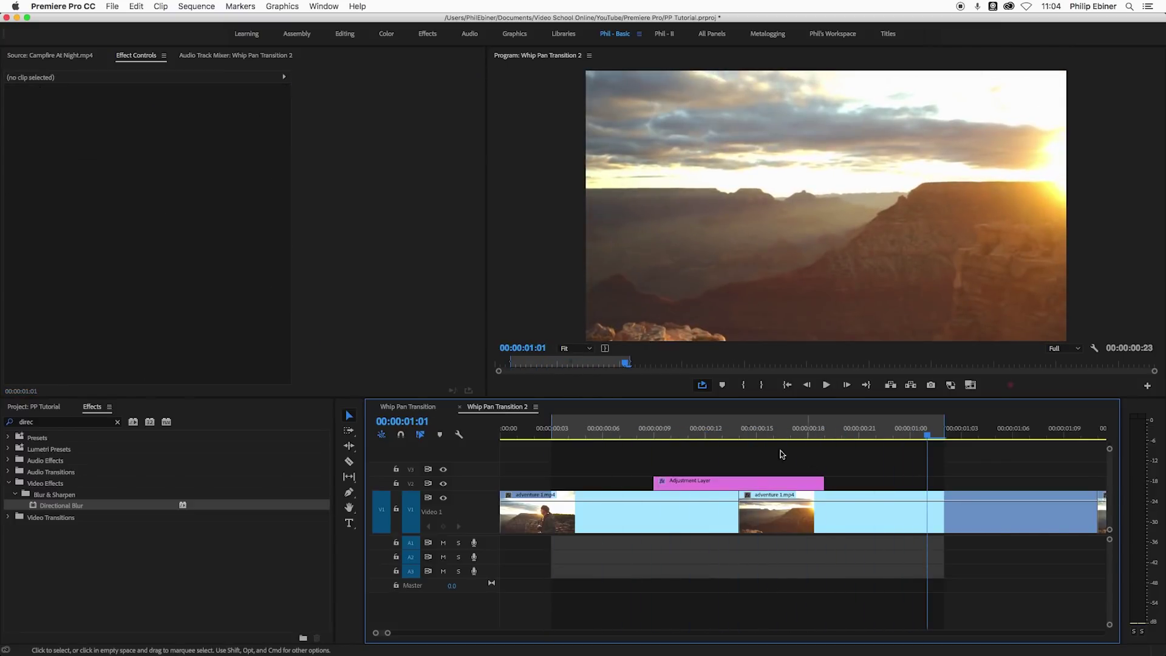
click(740, 435)
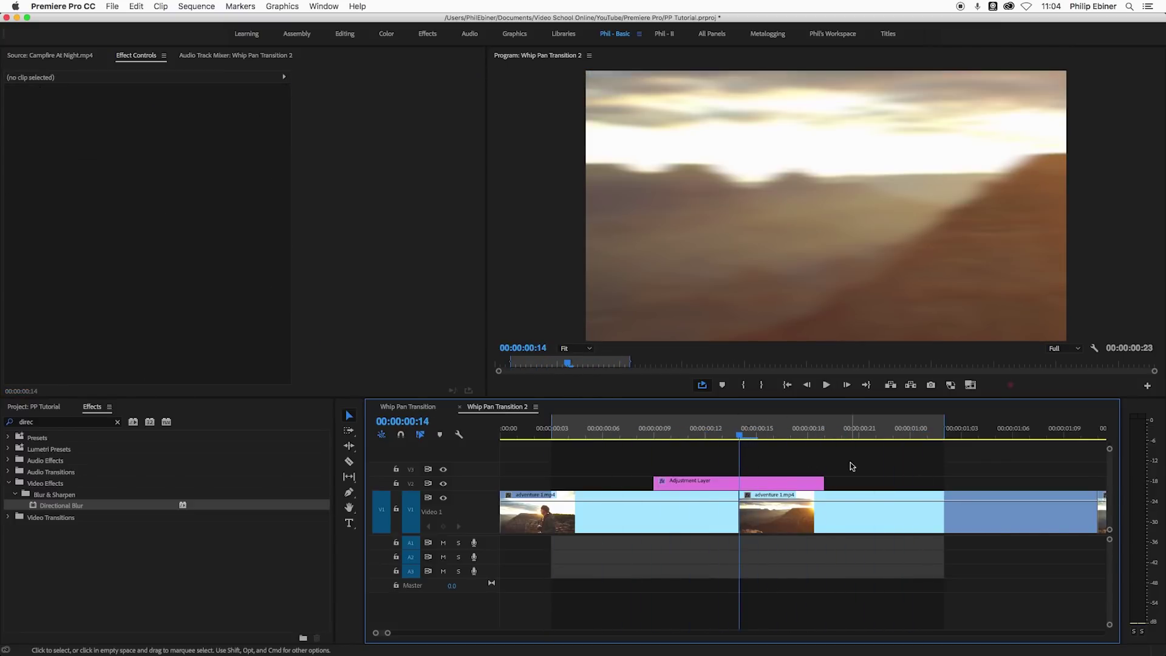
click(733, 487)
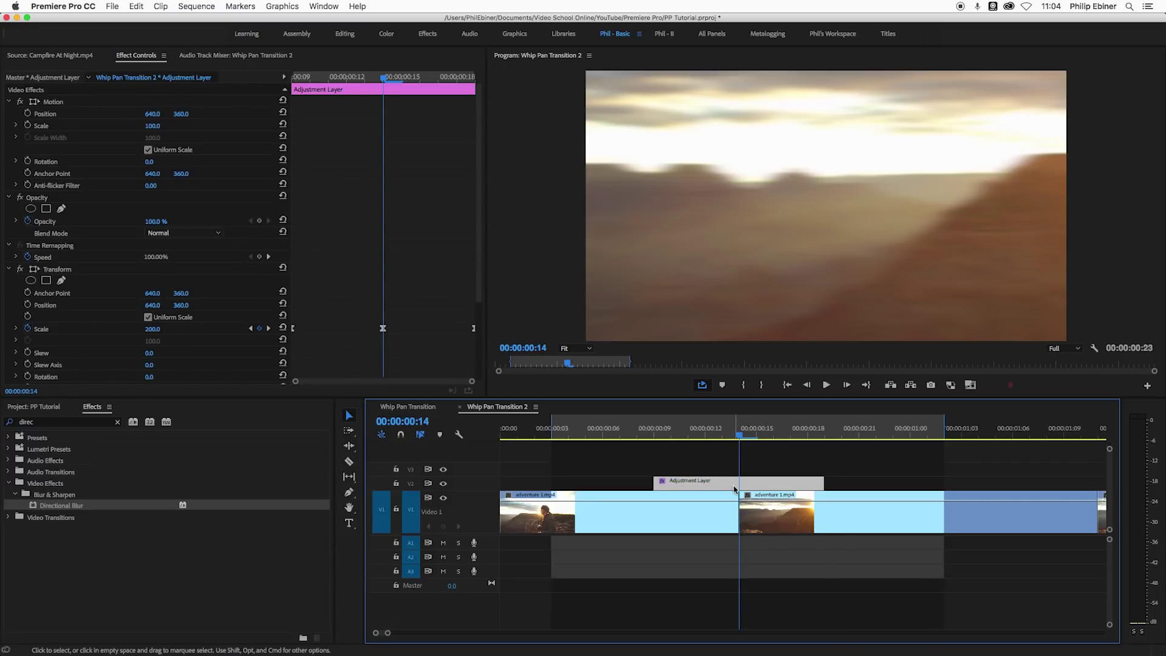
key(m)
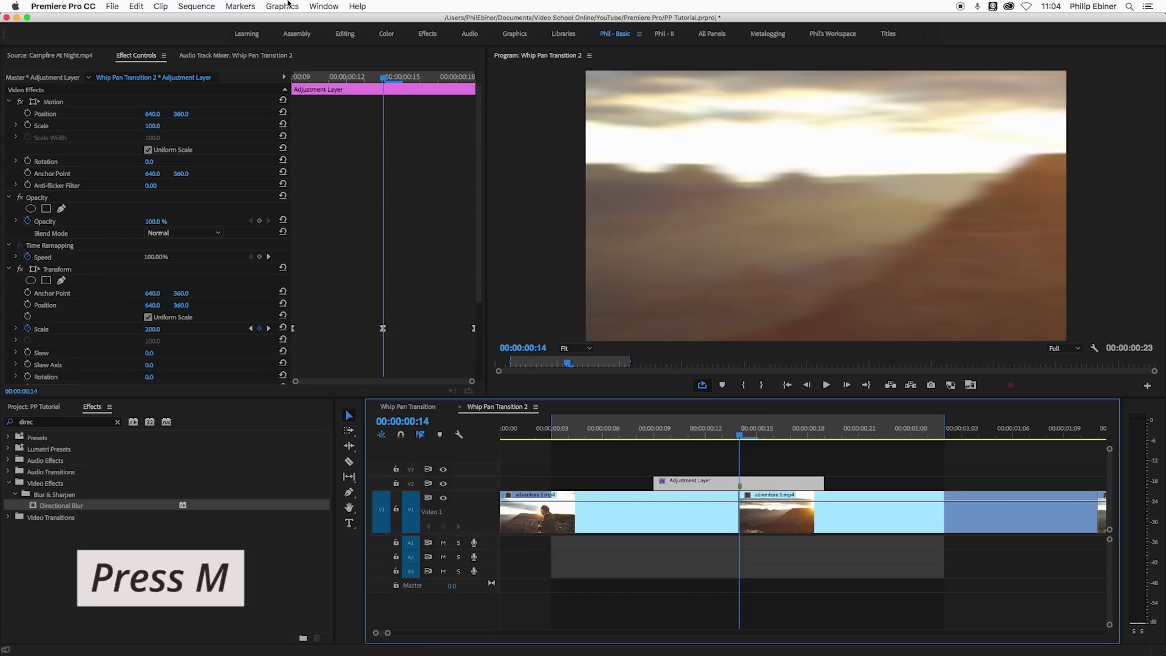
click(250, 6)
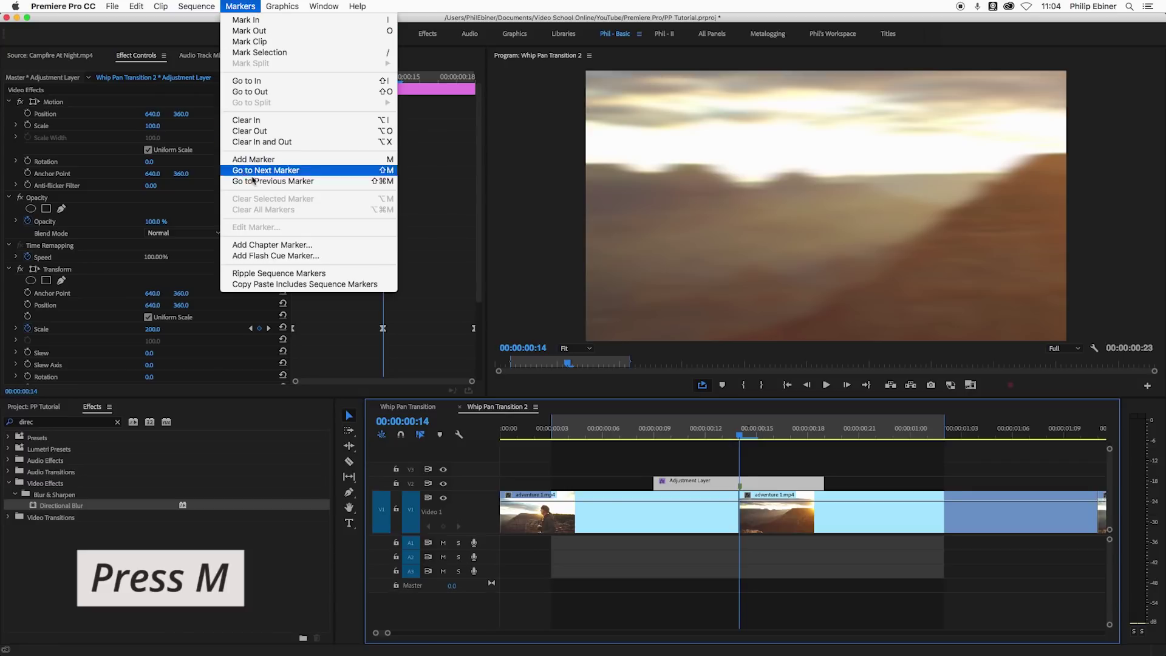
click(305, 160)
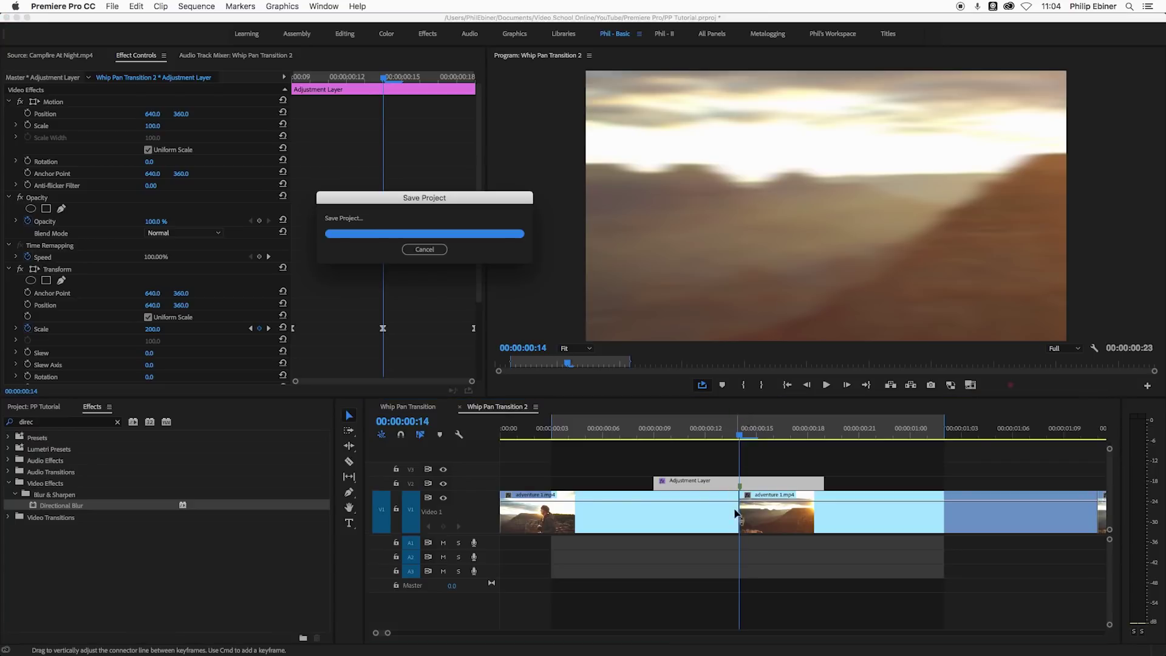
Step: Duplicate the adjustment layer onto the next cut with its marker aligned to the edit point, and preview around that cut
click(801, 471)
key(minus)
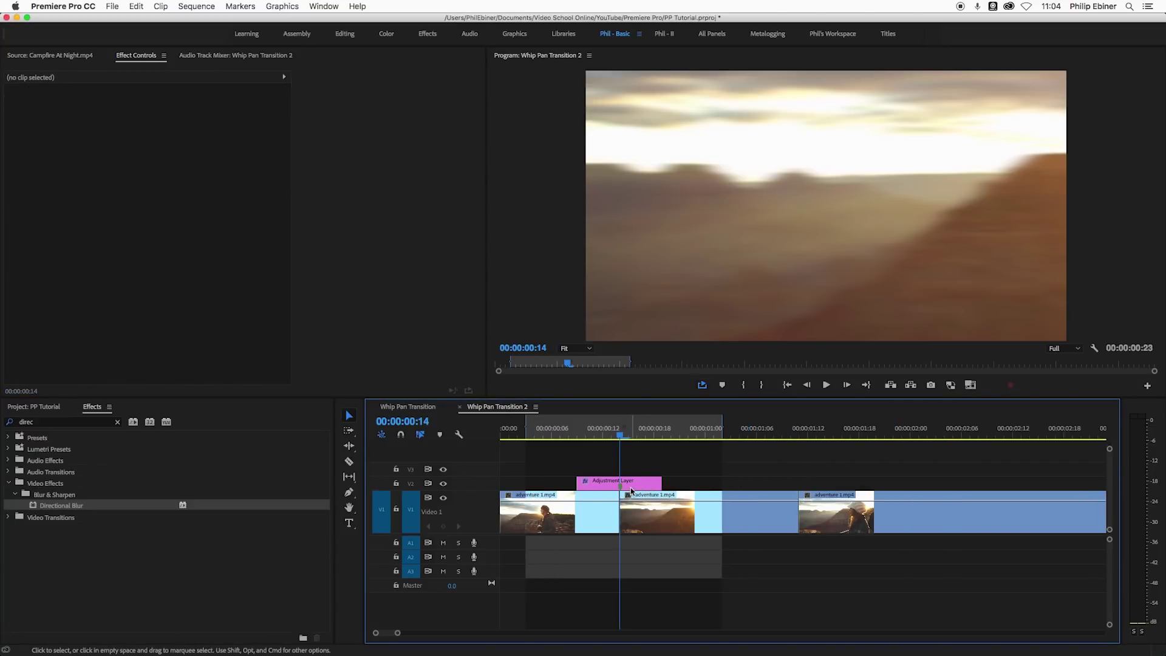
drag(637, 487, 815, 487)
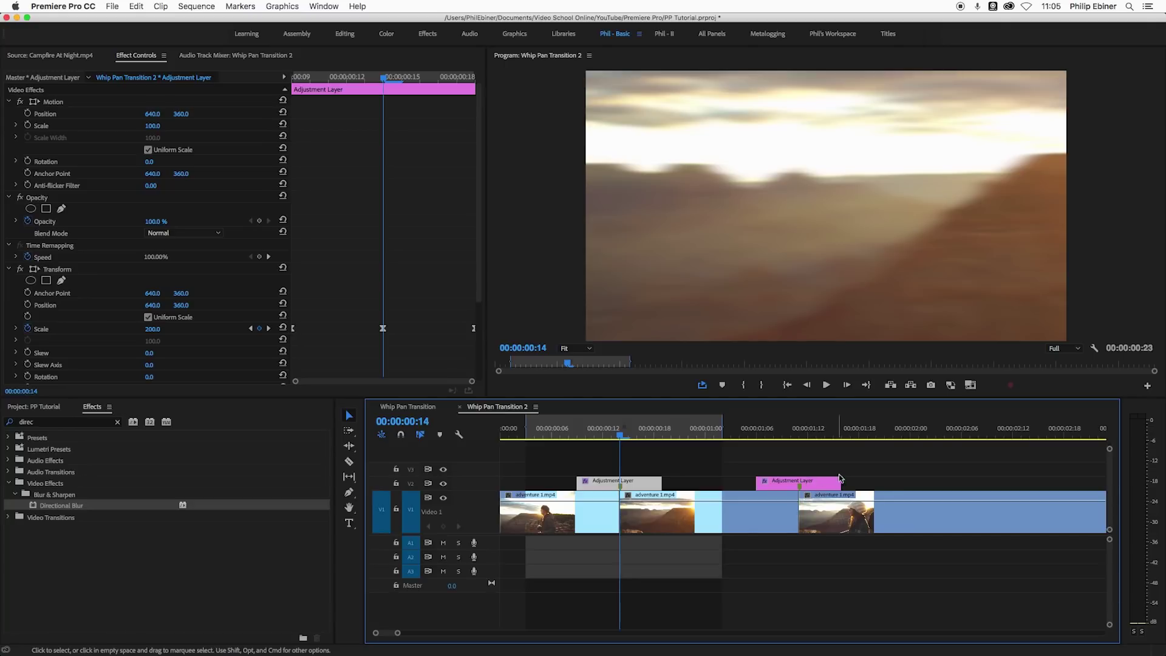
click(799, 432)
drag(800, 433, 789, 432)
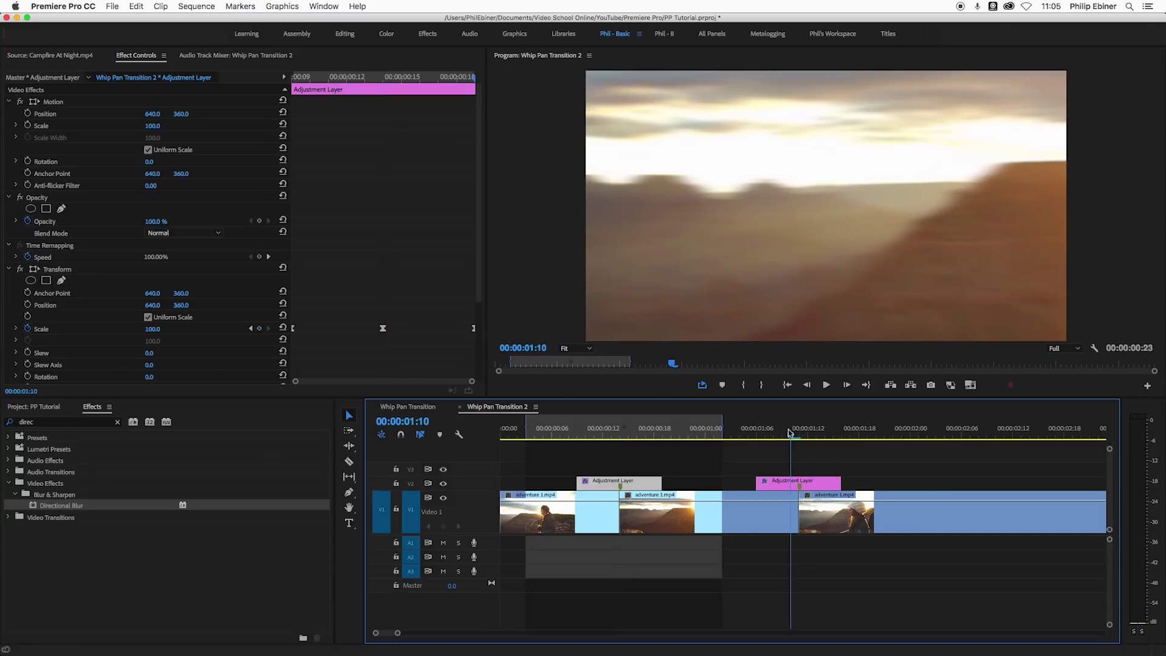
Step: Check the copied adjustment layer's marker against the second cut, then play back from the start of its transition
key(=)
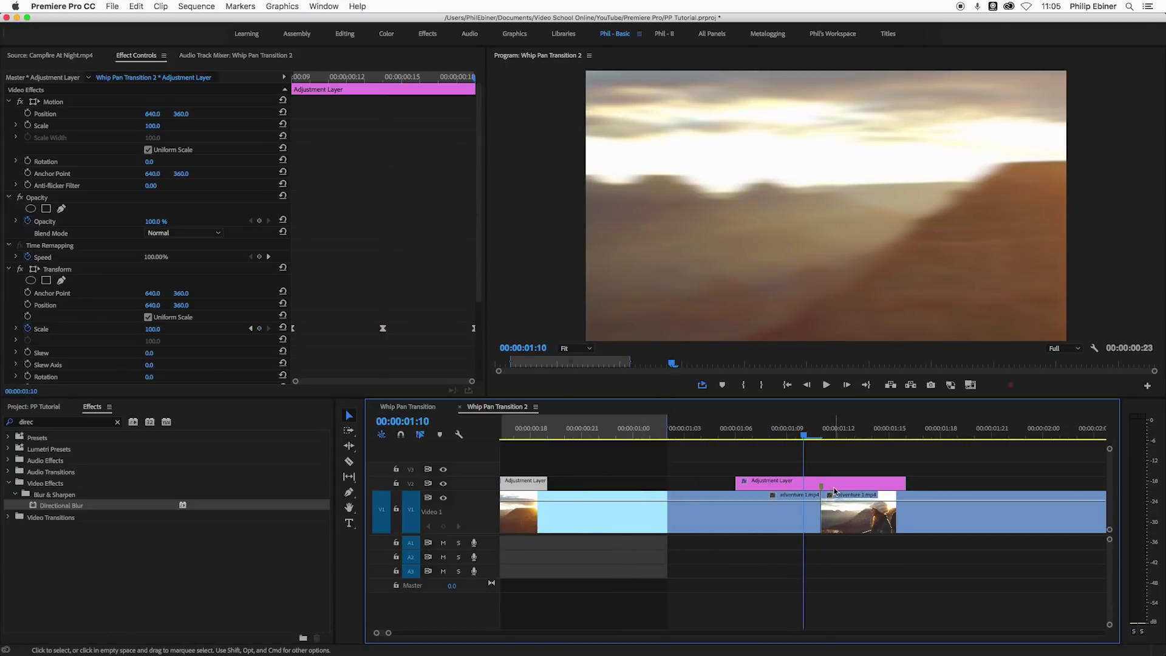
click(823, 489)
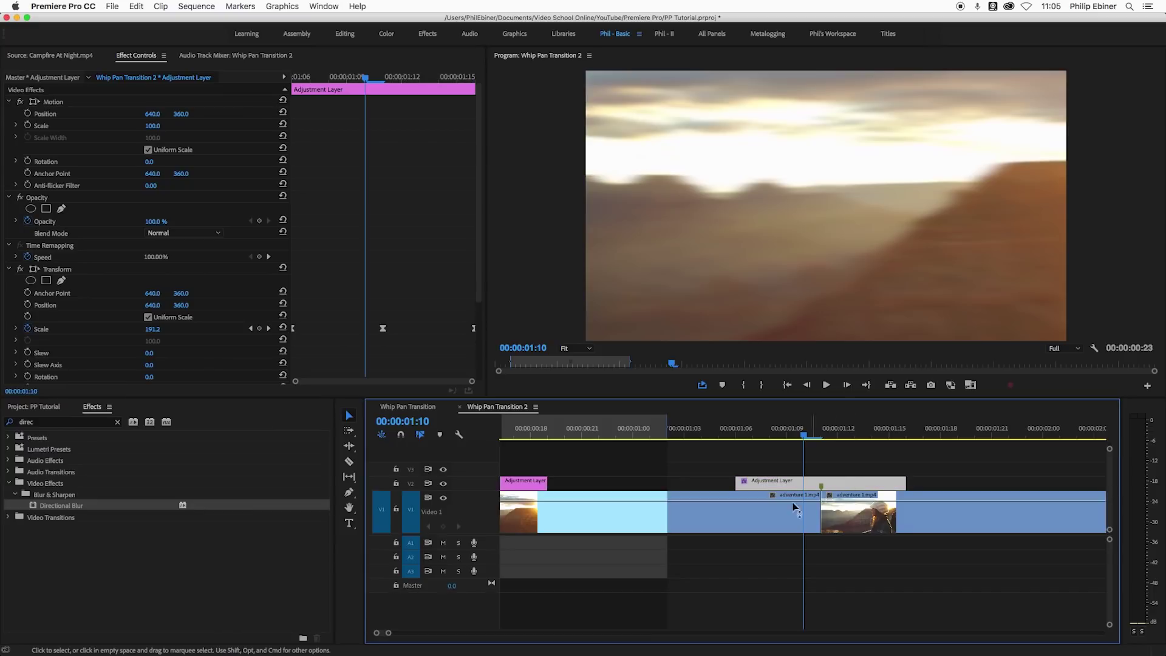
click(746, 435)
key(space)
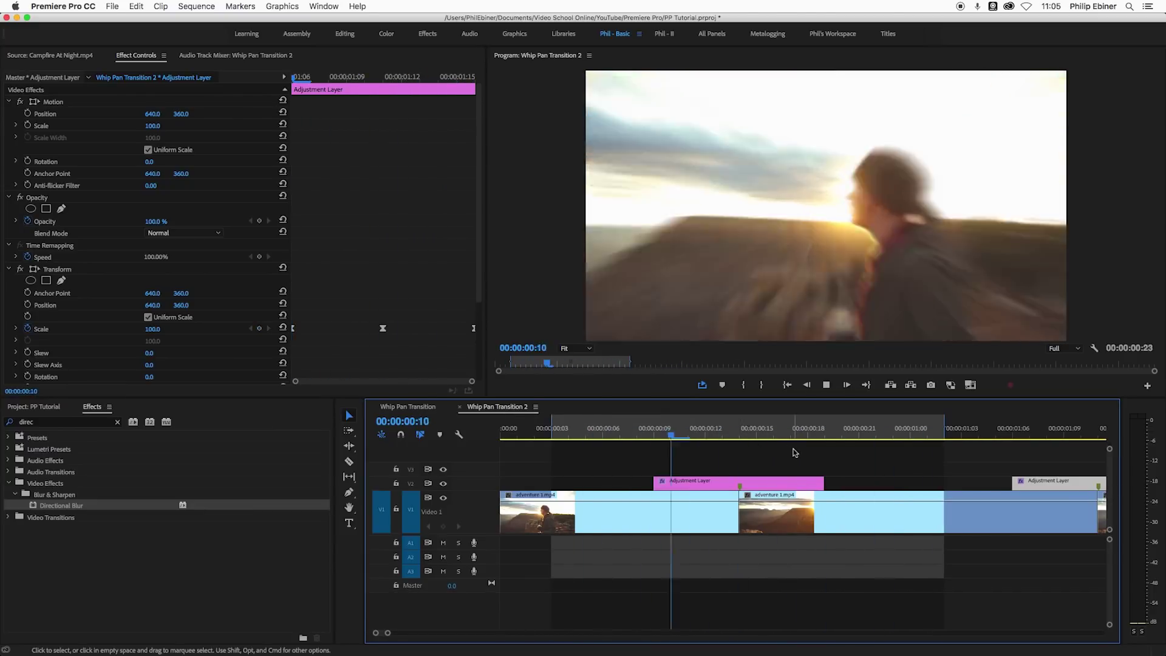
key(space)
Step: Mark the sequence's out point at 00:00:01:21, past the second transition, and play back the extended range
key(minus)
drag(817, 433, 884, 436)
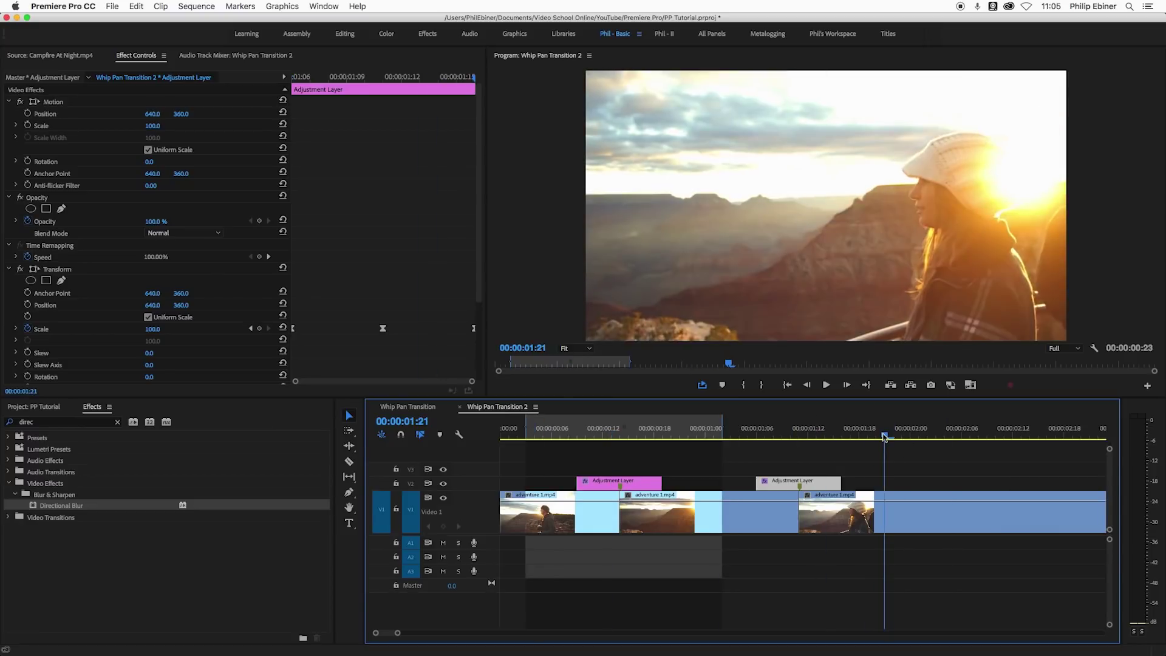
key(o)
click(723, 435)
key(space)
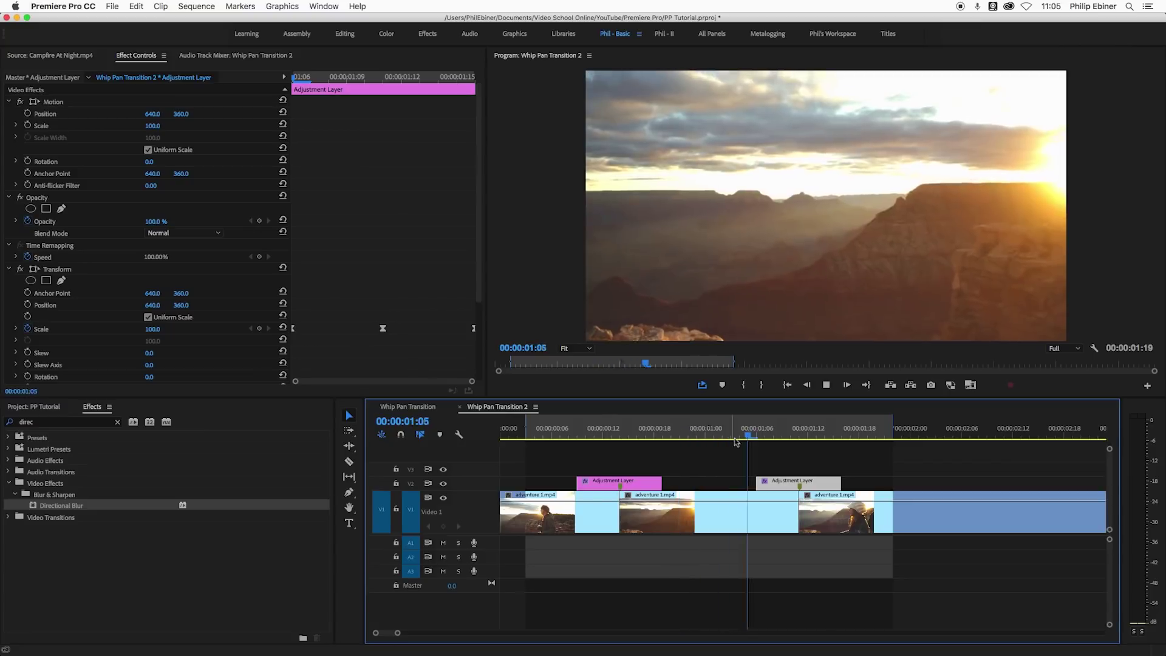
click(925, 480)
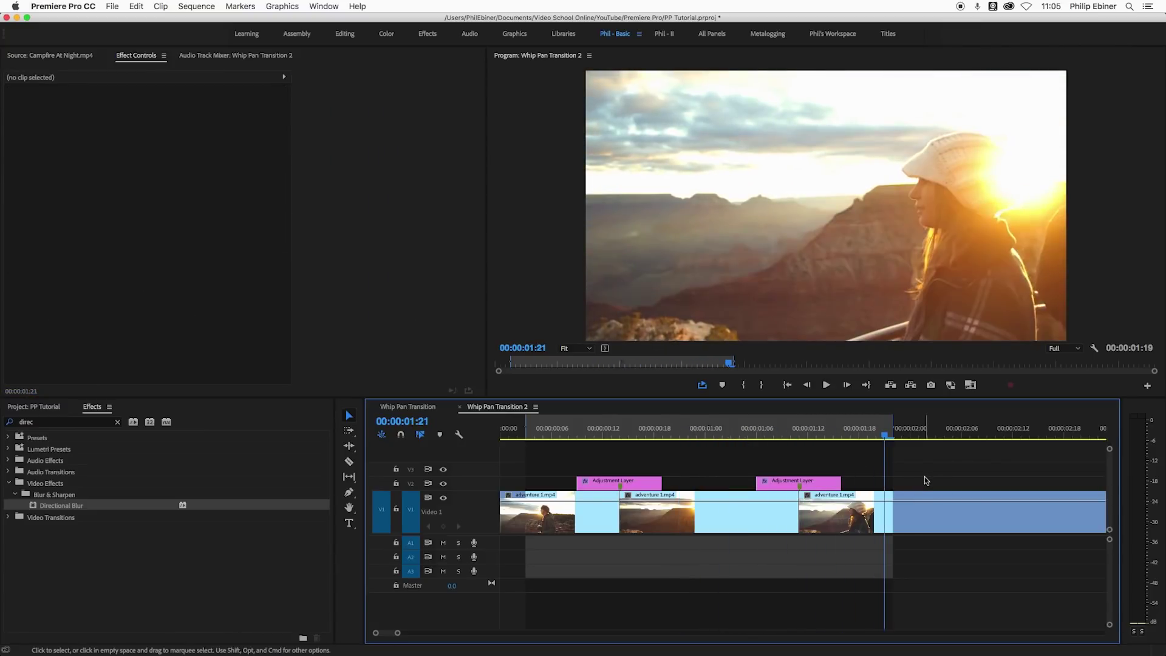
Step: Examine the finished example transition at the third cut in the Whip Pan Transition sequence frame by frame
key(minus)
key(minus)
key(equal)
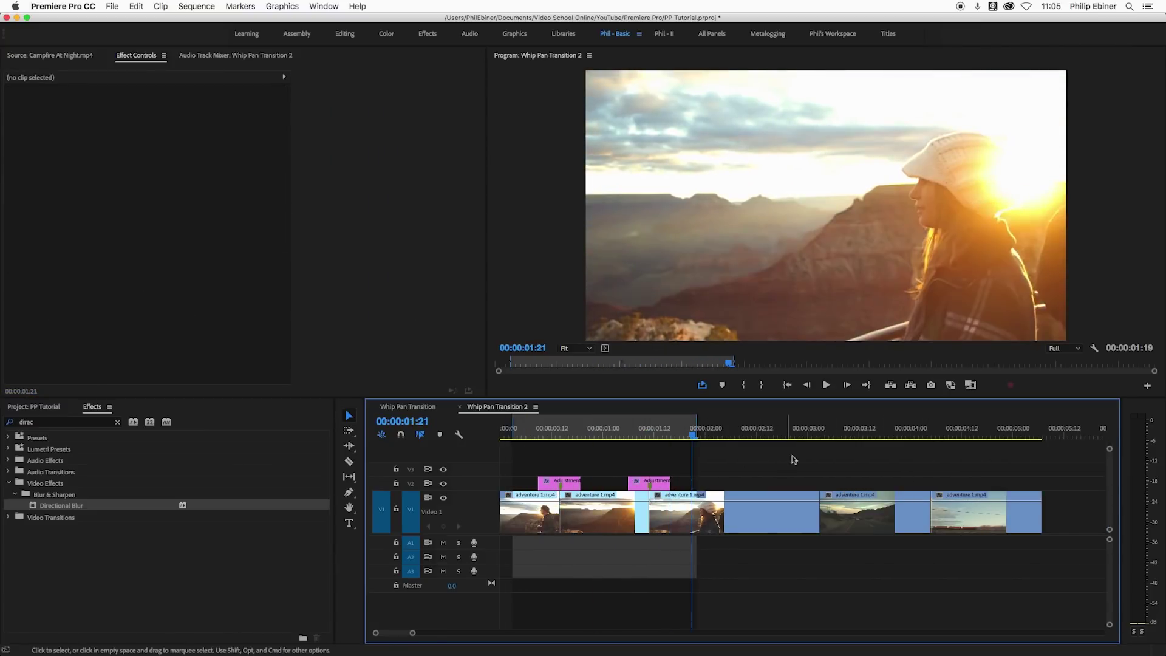
click(815, 434)
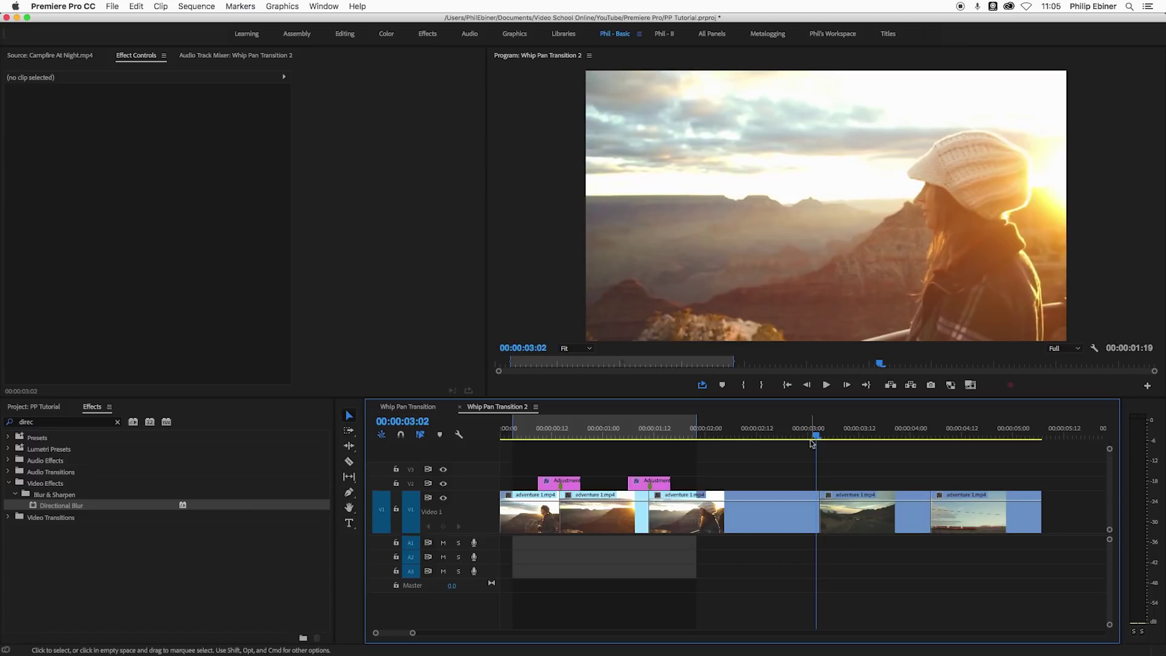
click(416, 407)
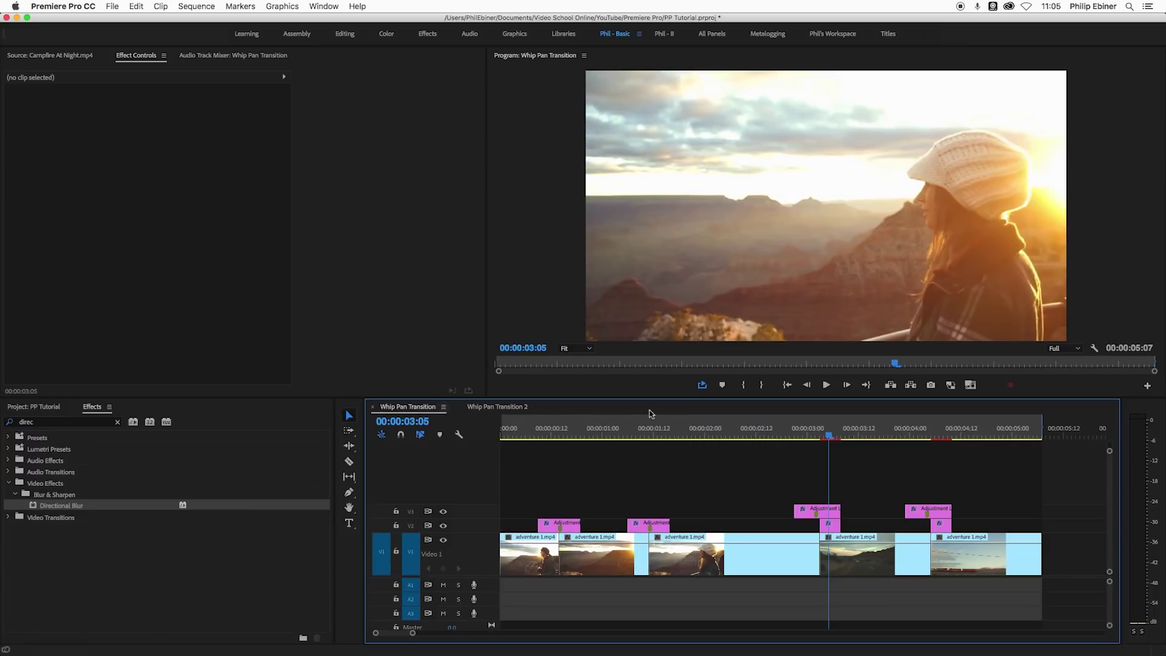
click(771, 434)
mouse_move(773, 435)
mouse_down()
mouse_move(878, 434)
mouse_move(793, 443)
mouse_up()
key(Right)
key(Right)
key(Right)
key(Right)
key(Right)
key(Right)
key(Right)
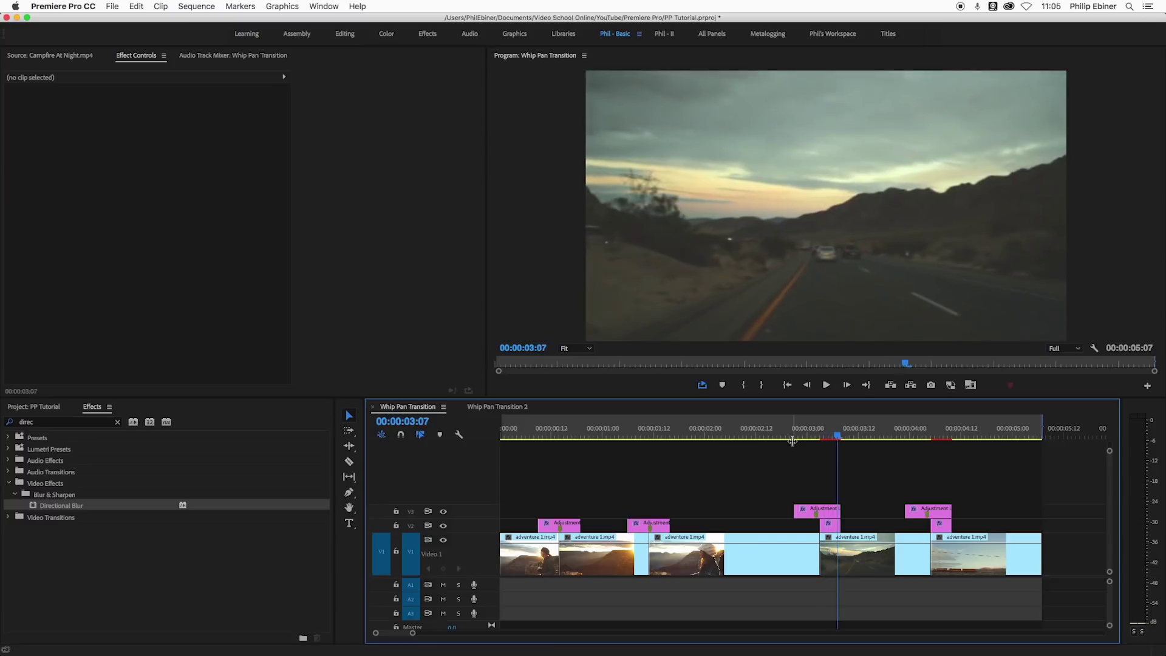
key(Left)
key(Left)
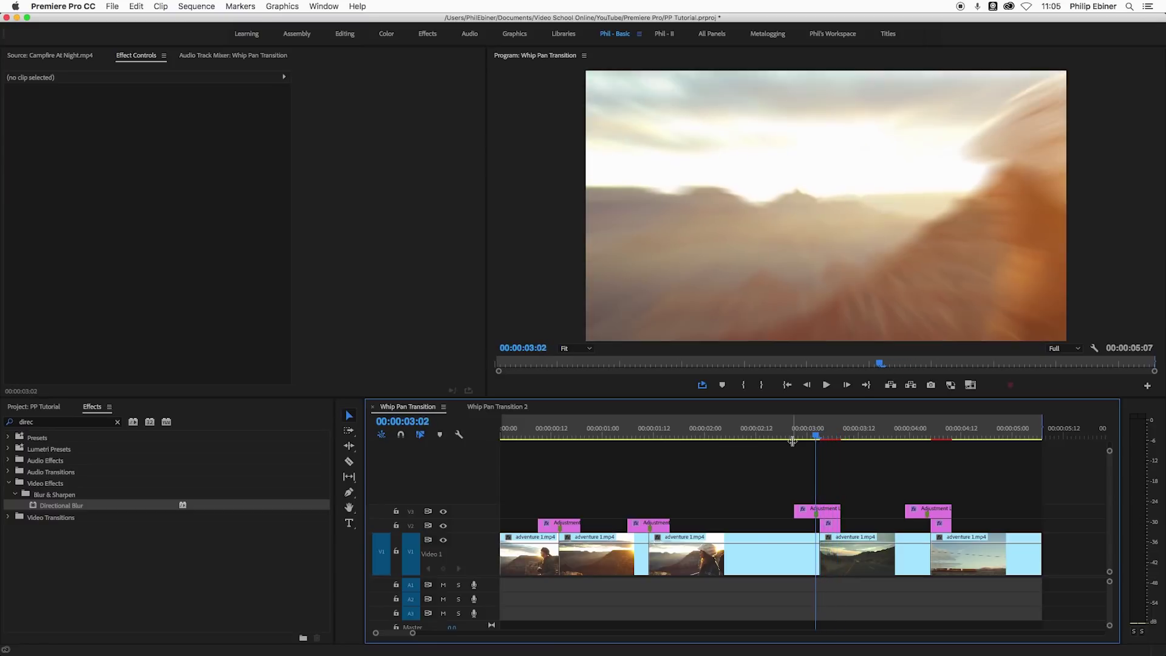
key(Right)
key(Right)
key(Right)
key(Right)
key(Right)
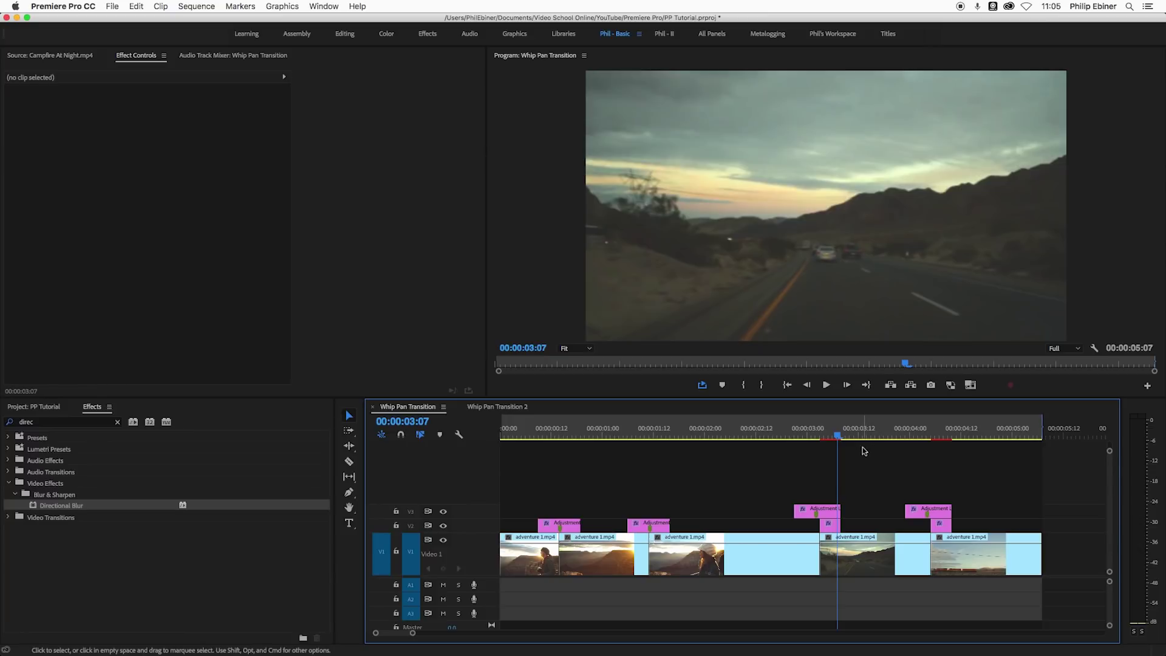
key(Left)
key(Left)
key(Left)
key(Left)
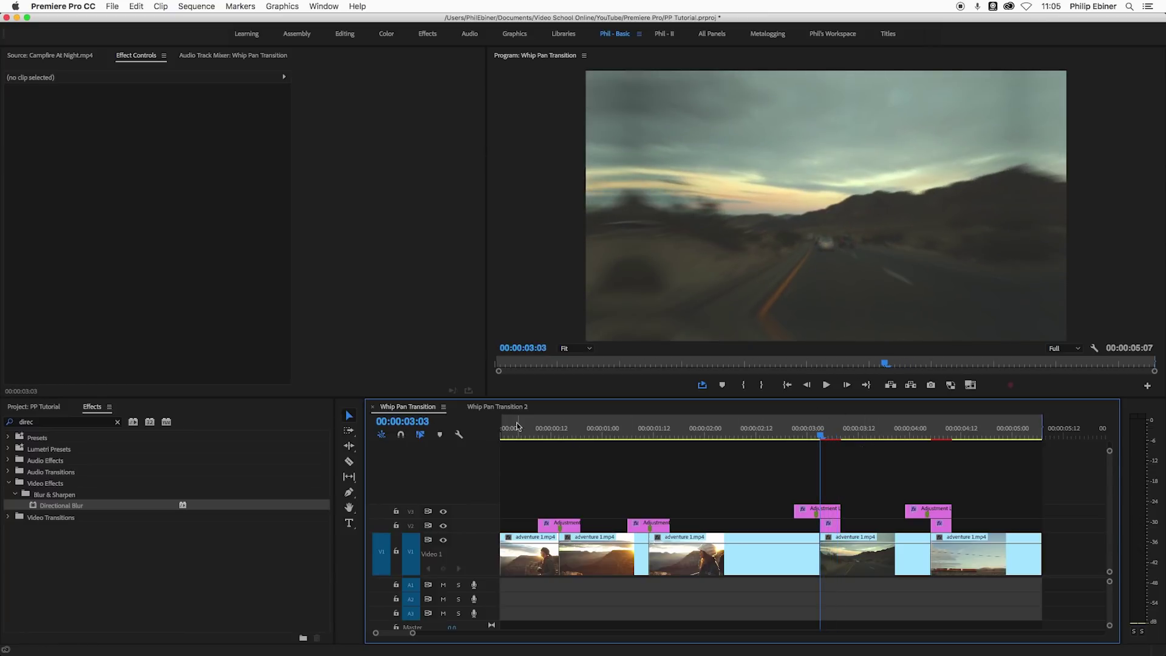
Step: Place the marked Adjustment Layer on V2 of Whip Pan Transition 2, with its marker on the third cut at 00:00:03:03
click(497, 406)
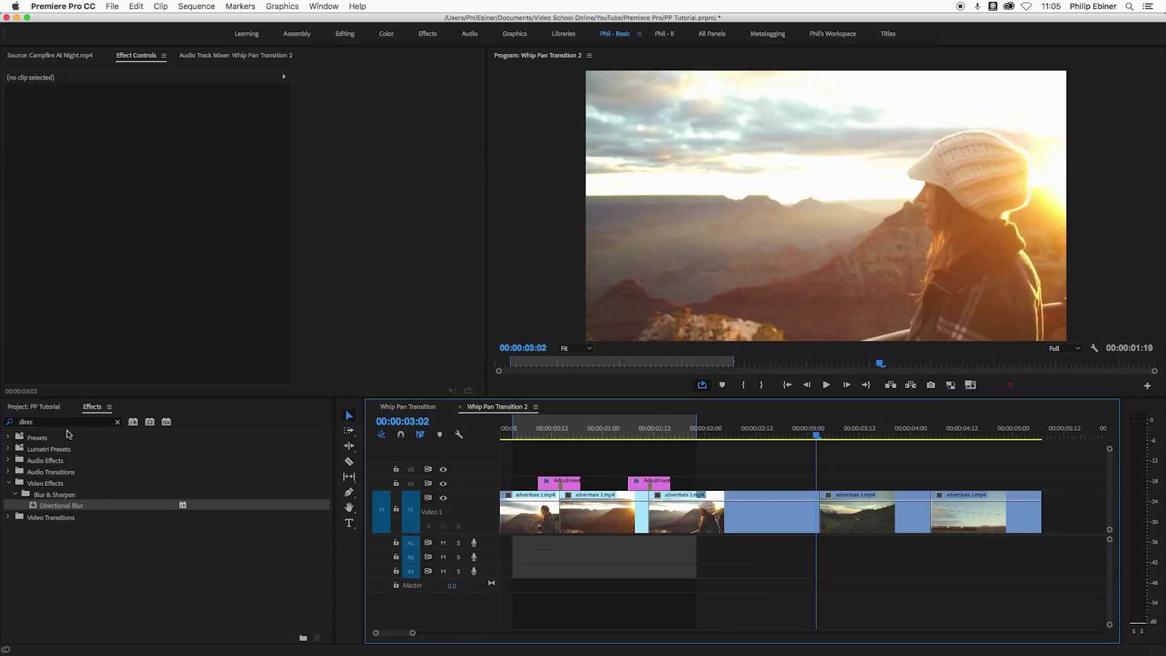
click(55, 411)
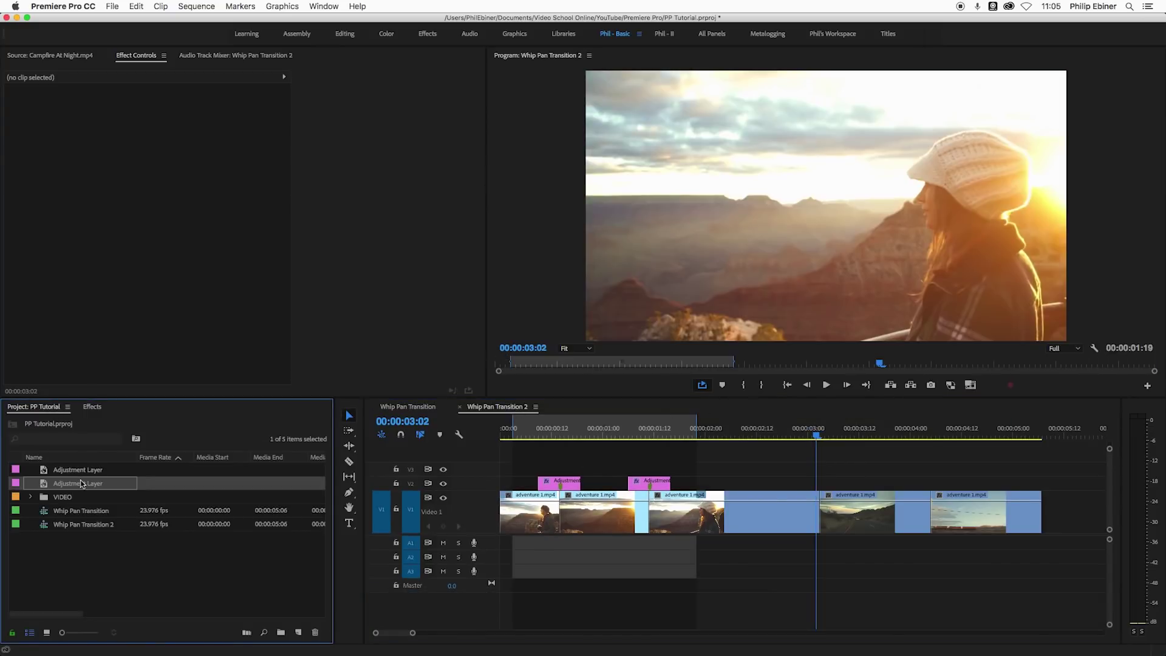
drag(82, 483, 805, 487)
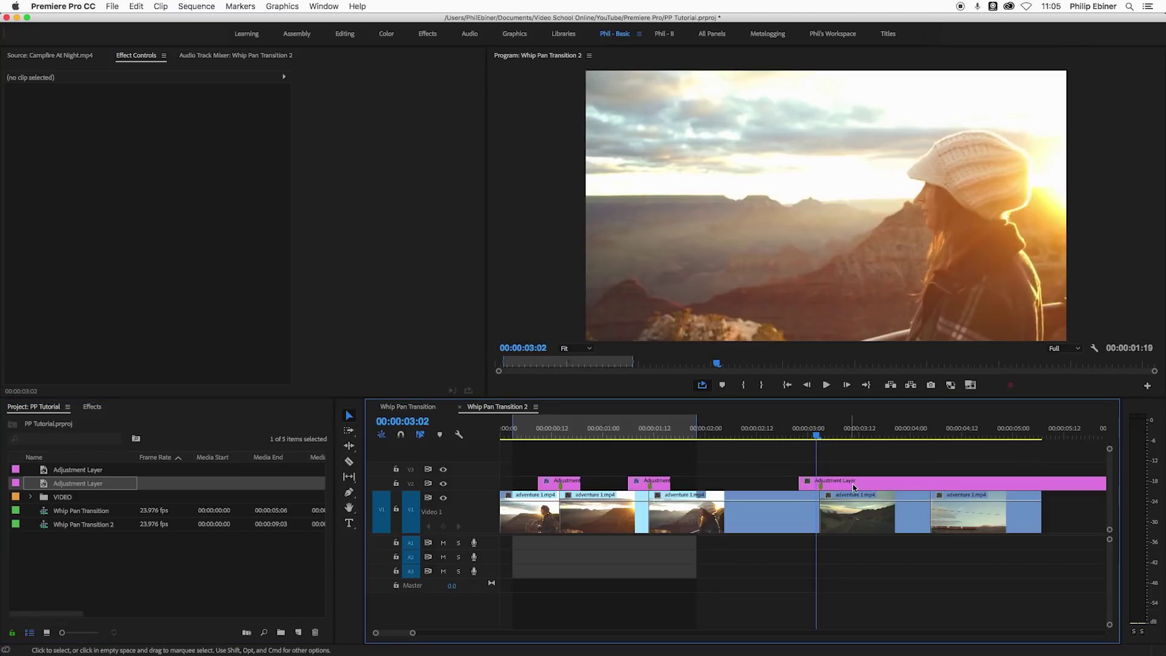
click(853, 486)
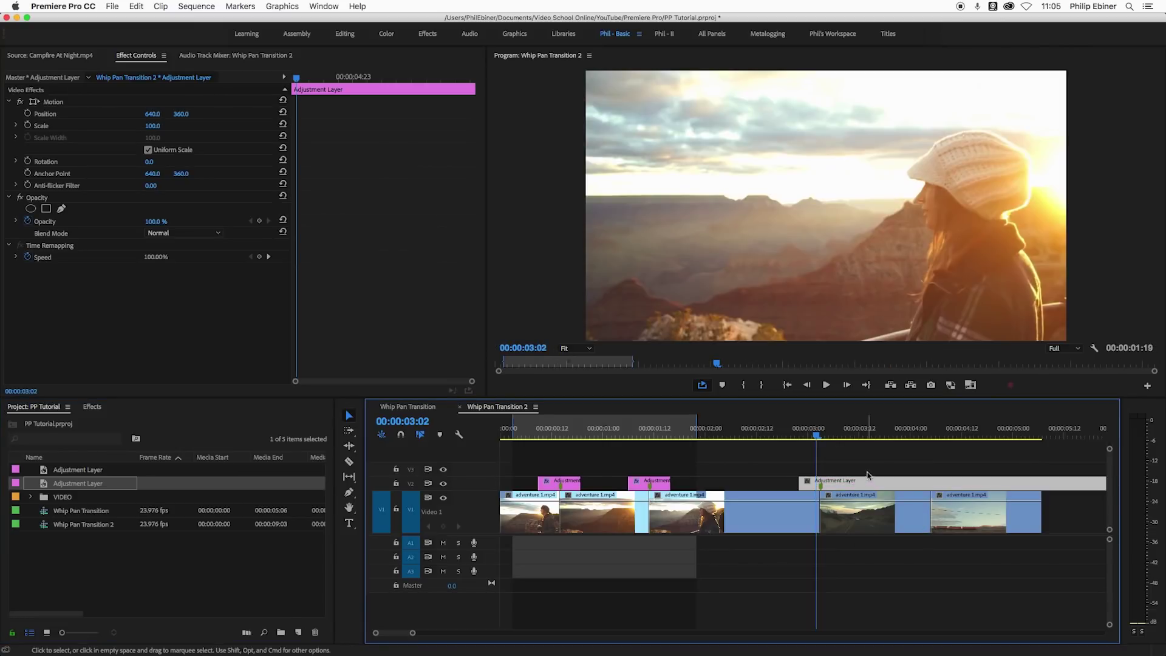
key(super+shift+a)
click(820, 487)
Step: Cut the new adjustment layer at 00:00:03:08, delete the excess after it, and move the remaining piece up to V3
key(=)
key(Right)
key(Right)
key(Right)
key(Right)
key(Right)
key(Right)
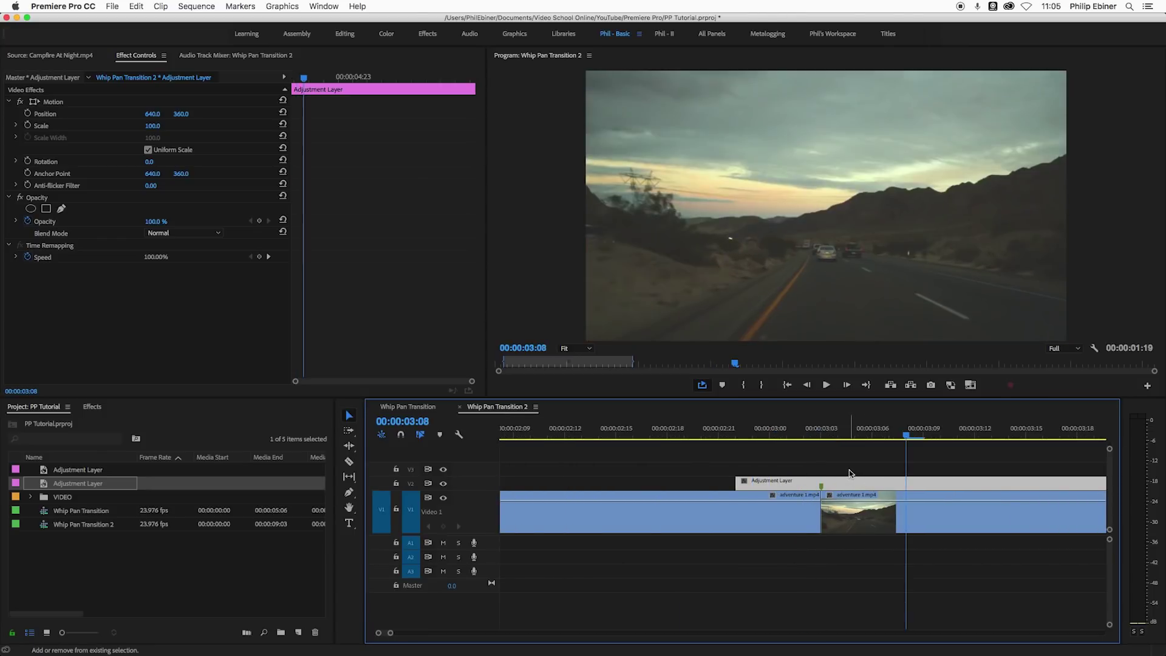
key(c)
click(908, 484)
click(940, 484)
key(v)
click(971, 484)
key(Delete)
click(891, 481)
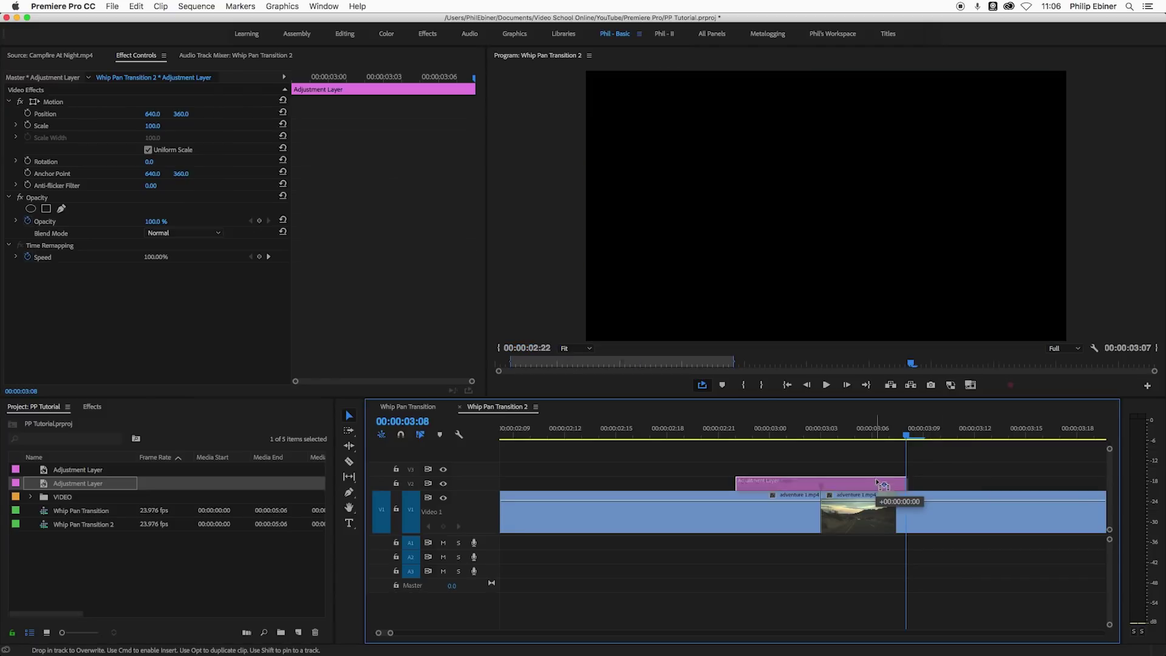
drag(891, 480, 891, 467)
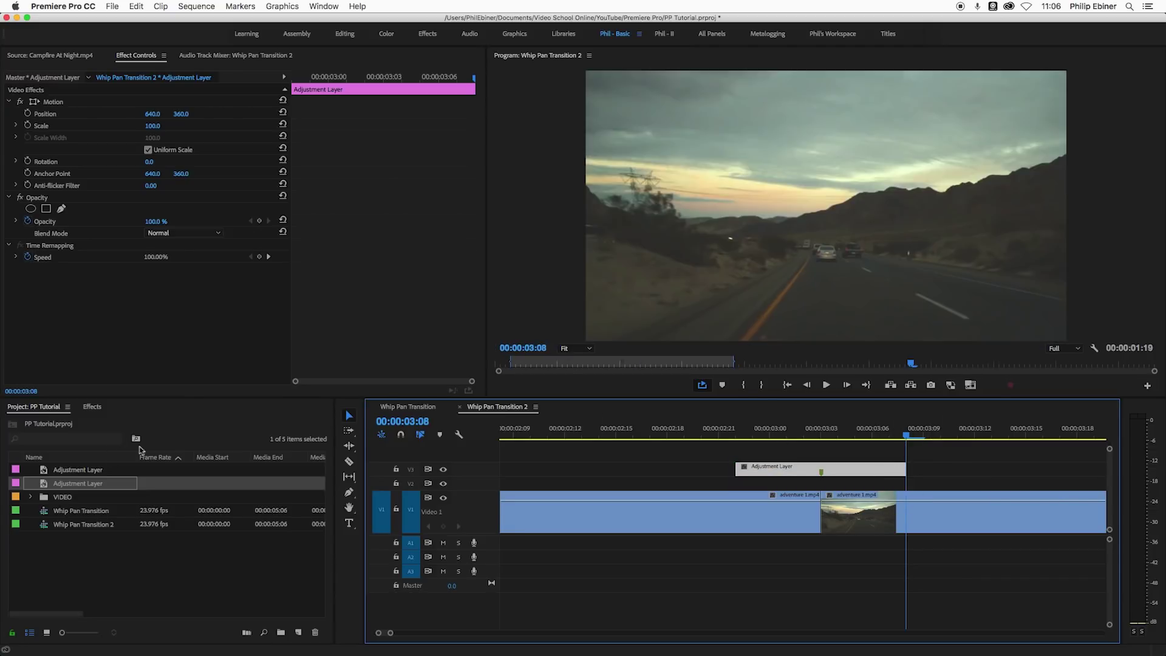
Step: Place another adjustment layer on V2 starting at the third cut and trim it to end at 00:00:03:08
drag(73, 473, 820, 486)
key(c)
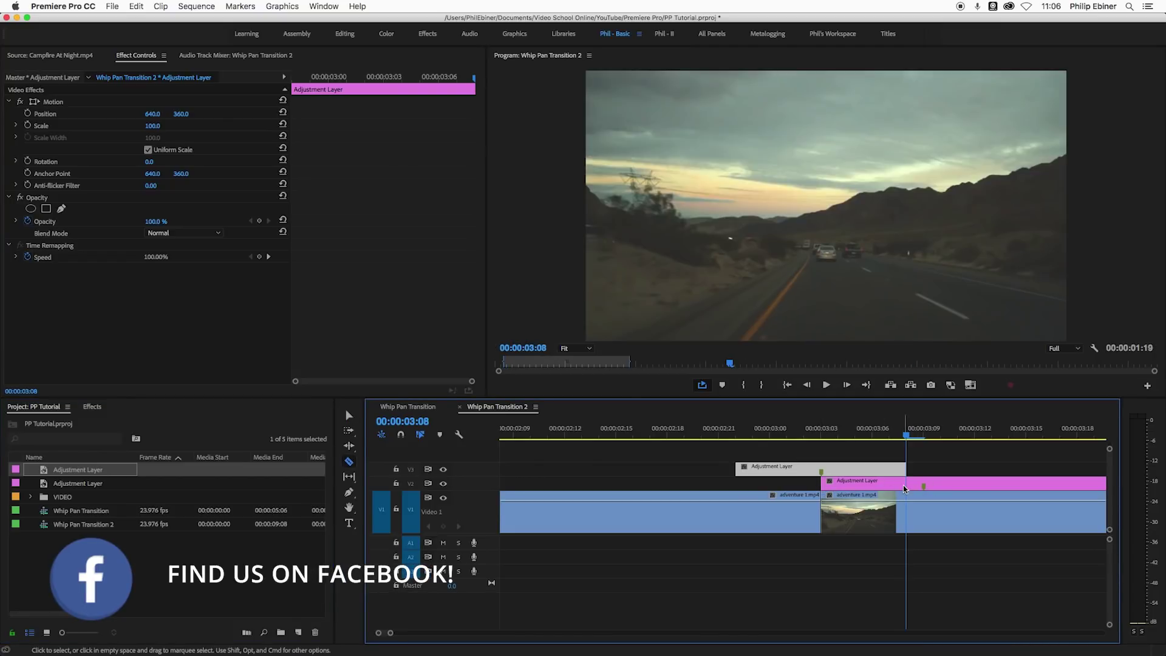
click(904, 484)
key(v)
click(922, 482)
key(Delete)
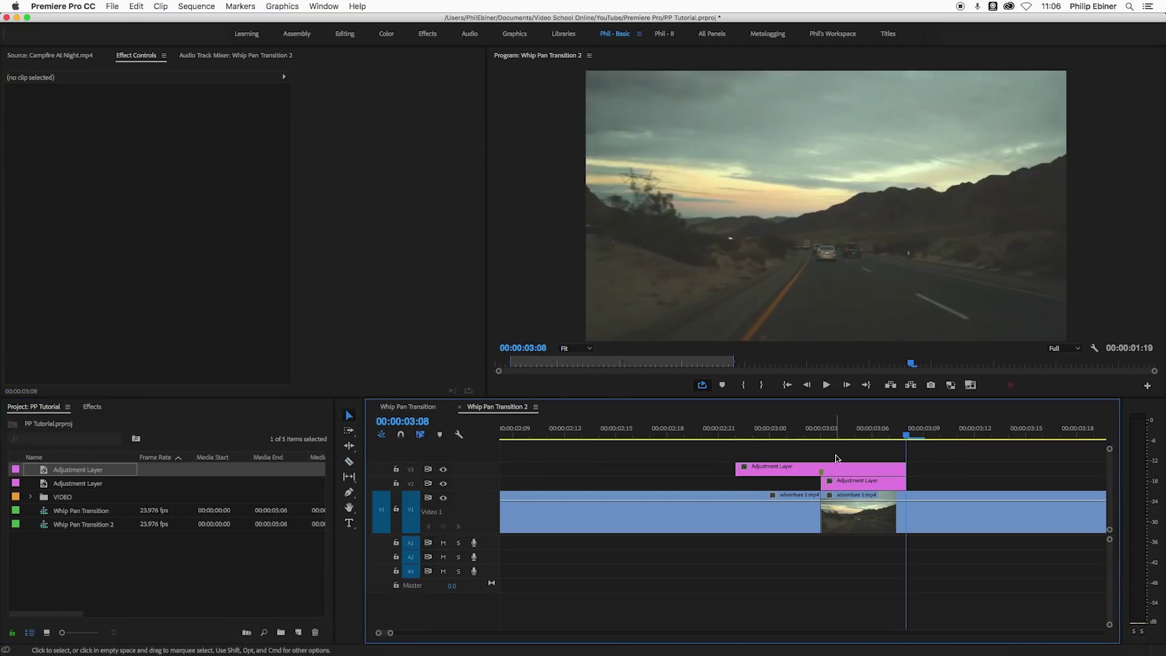
Step: Apply the Replicate effect to the V2 adjustment layer after the third cut and set its Count to 3
click(856, 488)
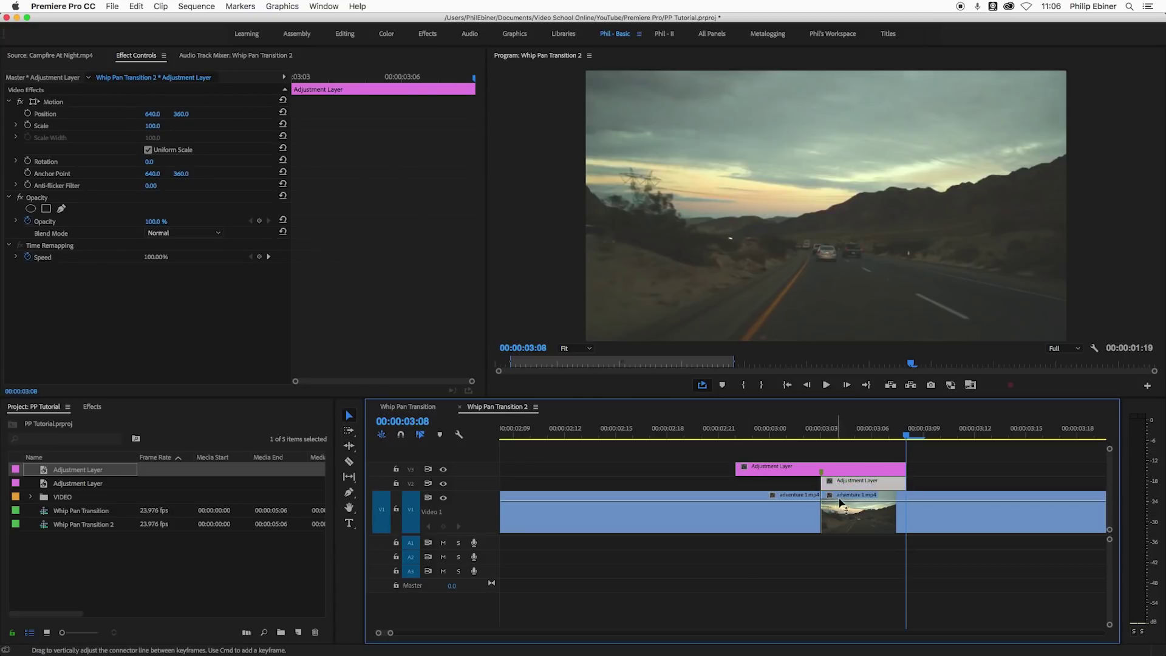
click(840, 501)
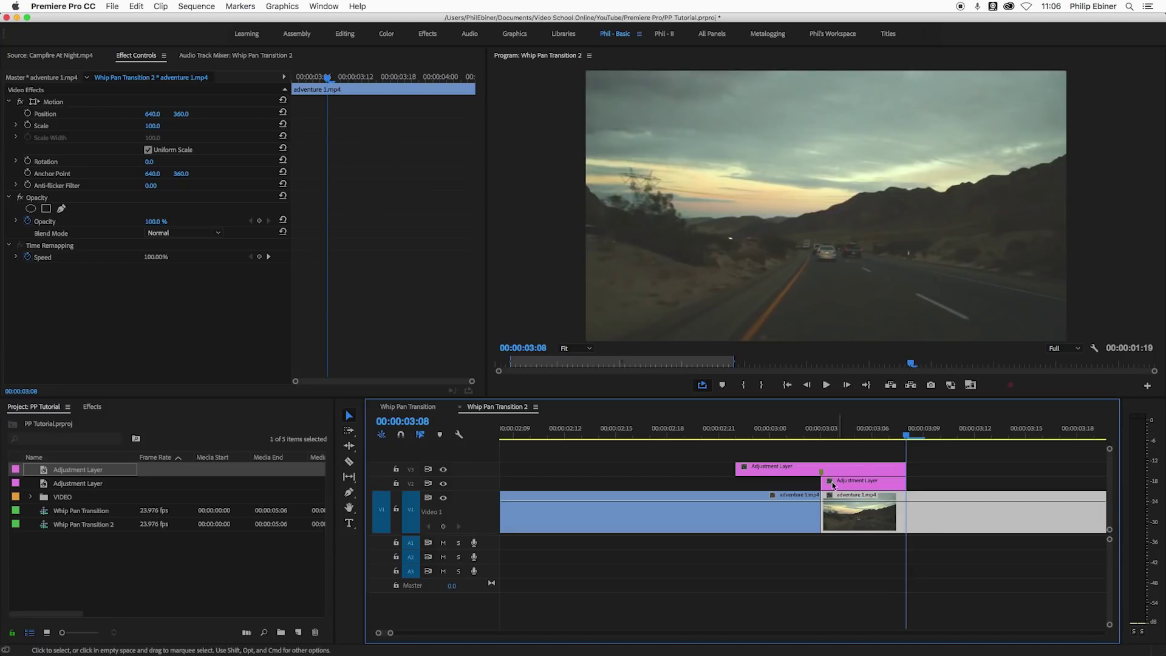
click(824, 429)
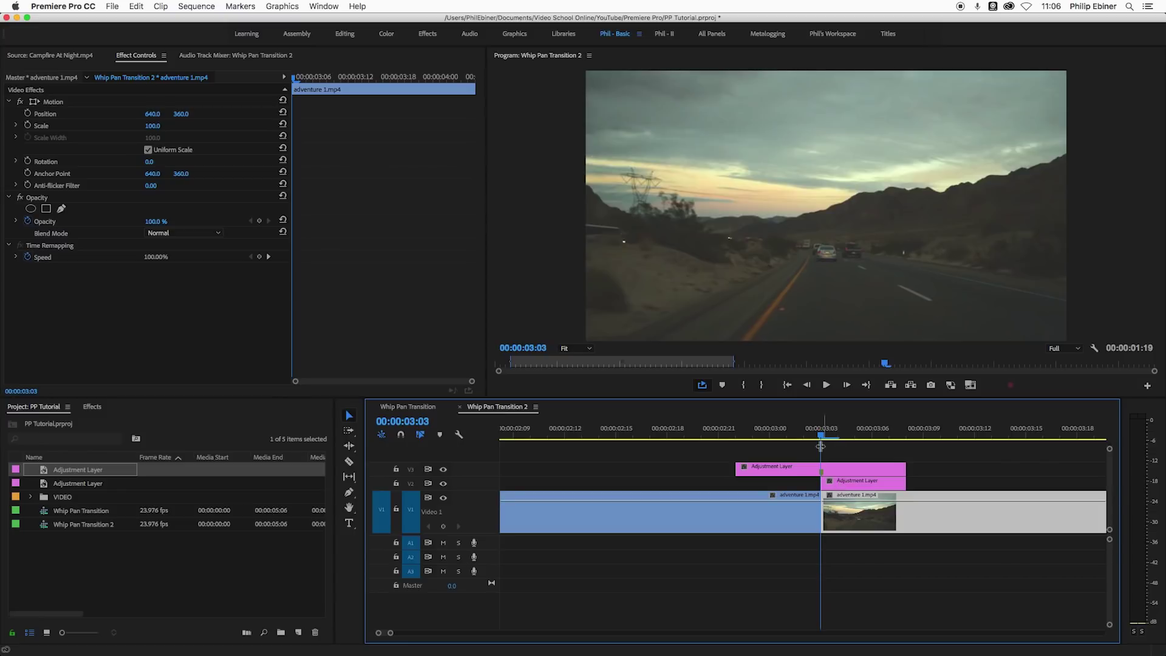
mouse_move(821, 435)
mouse_down()
mouse_move(855, 435)
mouse_move(826, 457)
mouse_up()
drag(826, 455, 839, 452)
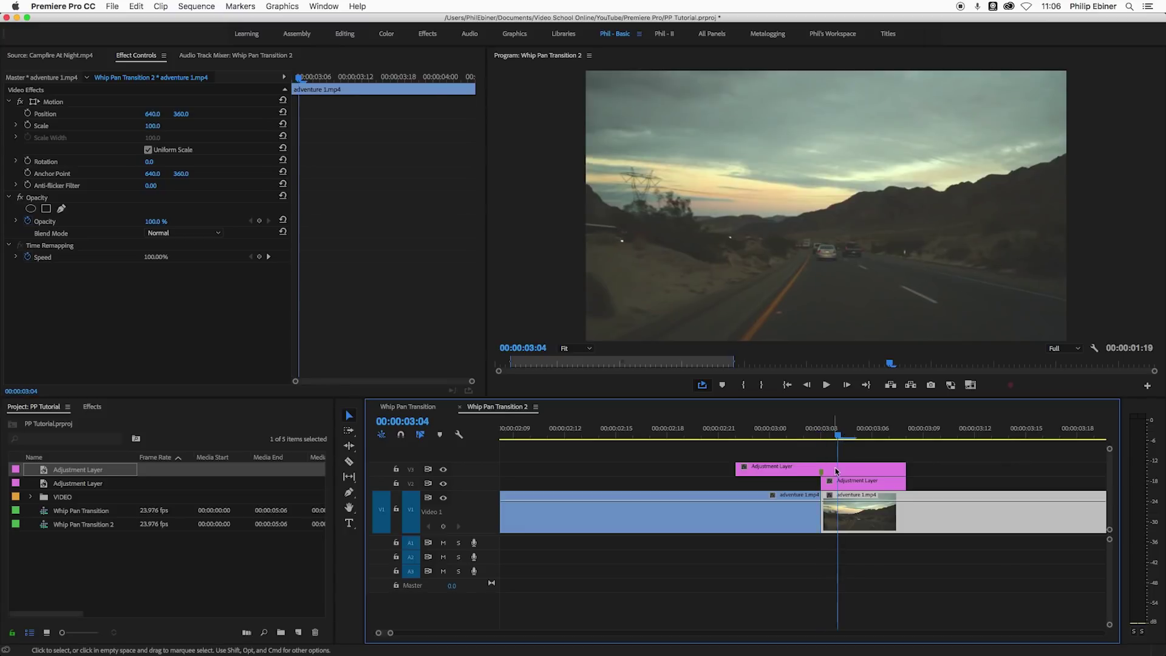
click(858, 483)
click(93, 407)
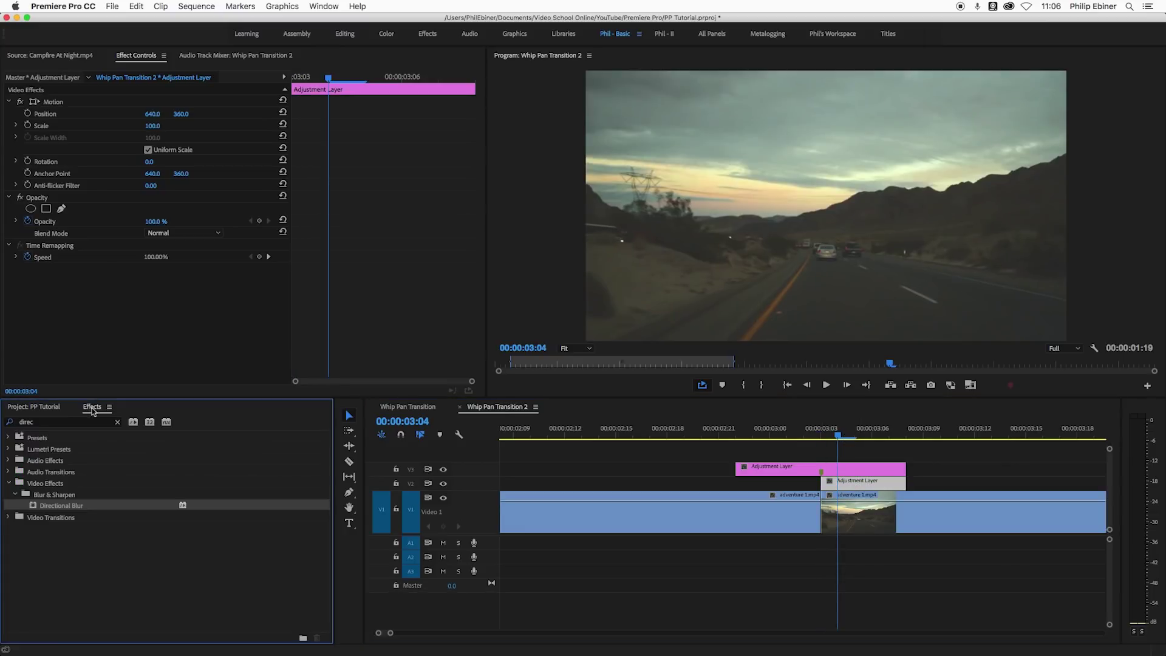
click(47, 424)
text(repli)
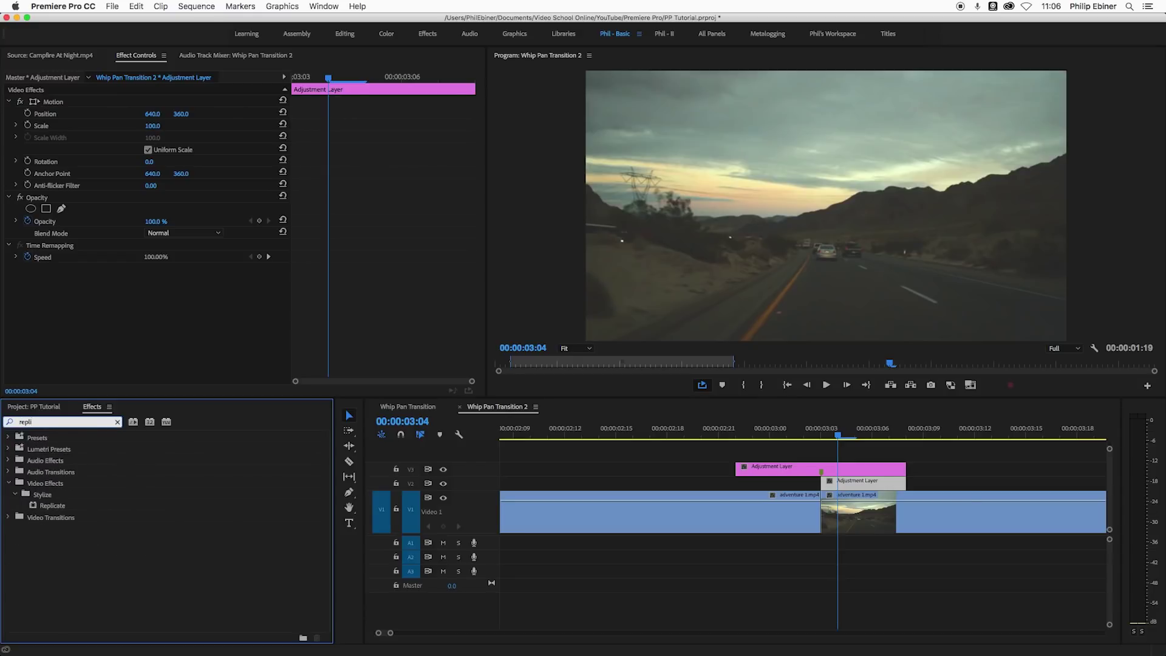
drag(54, 507, 852, 483)
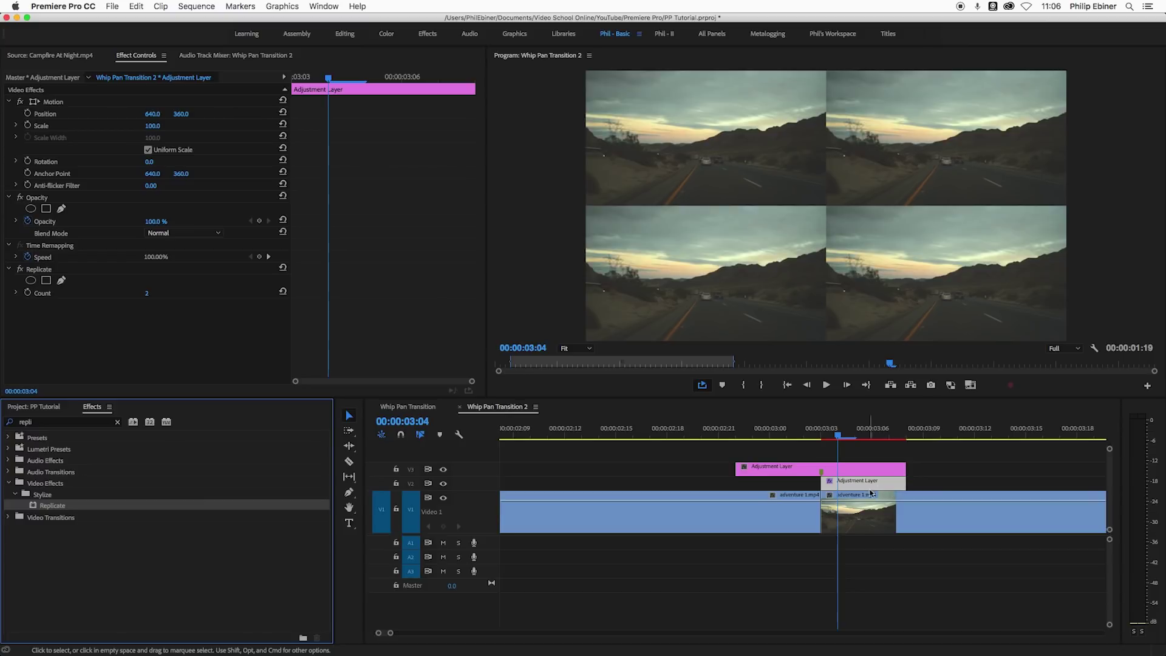
click(147, 294)
key(Return)
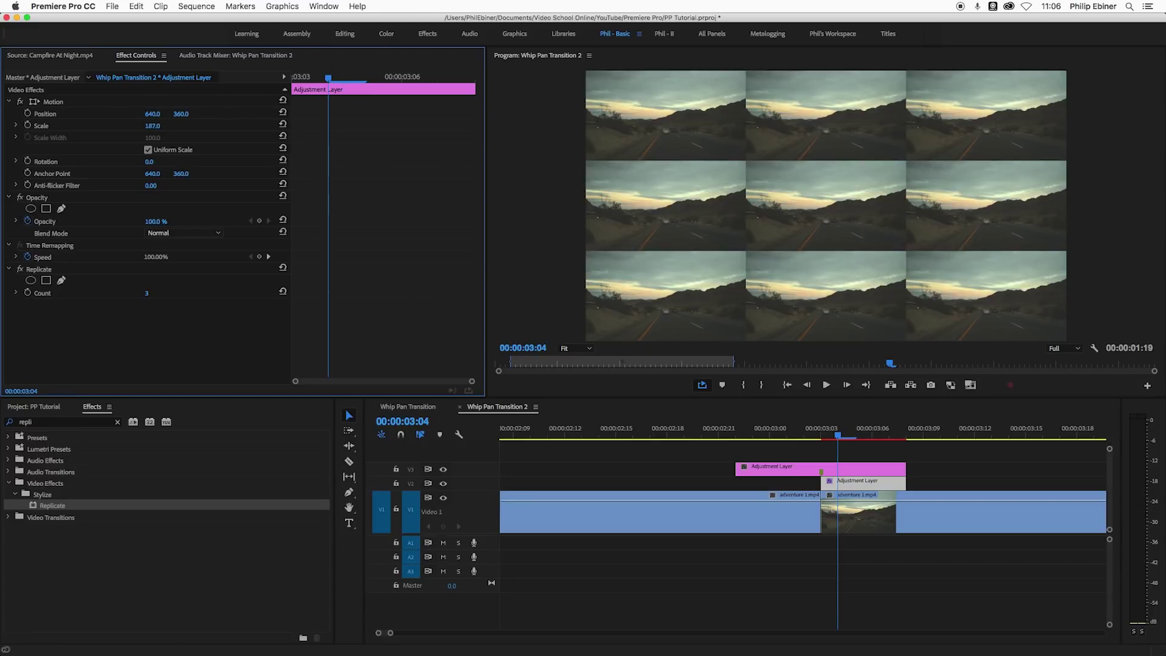
Step: Try scaling the V2 adjustment layer to about 265 and the video clip beneath it to about 252
drag(152, 126, 162, 128)
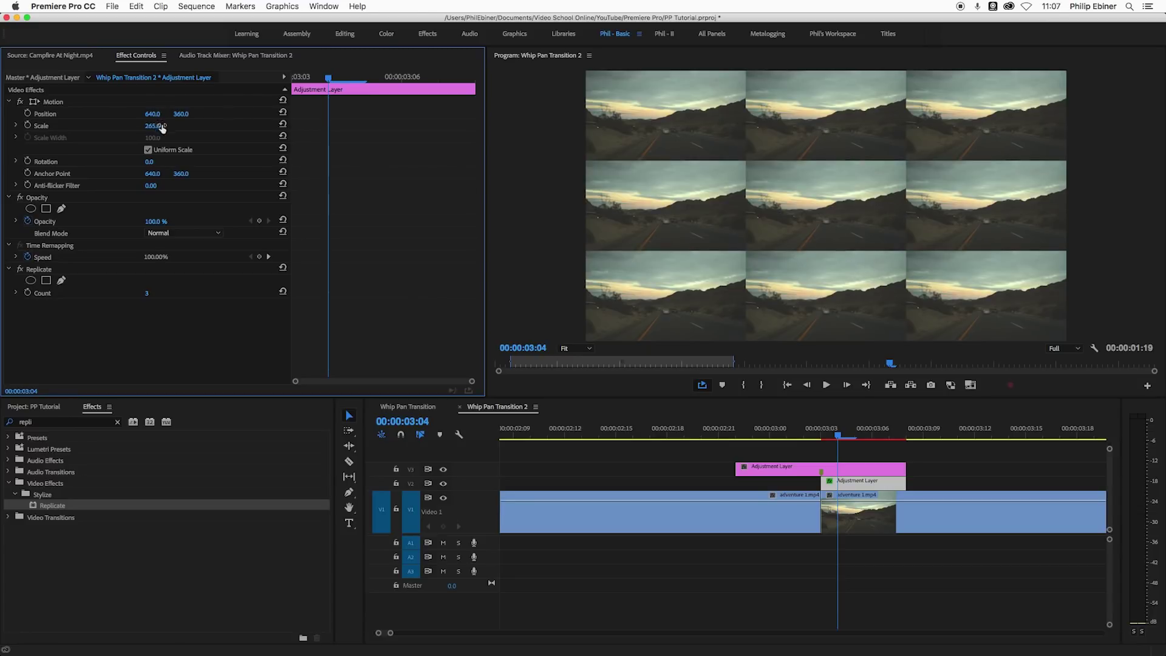
click(860, 497)
drag(152, 126, 160, 125)
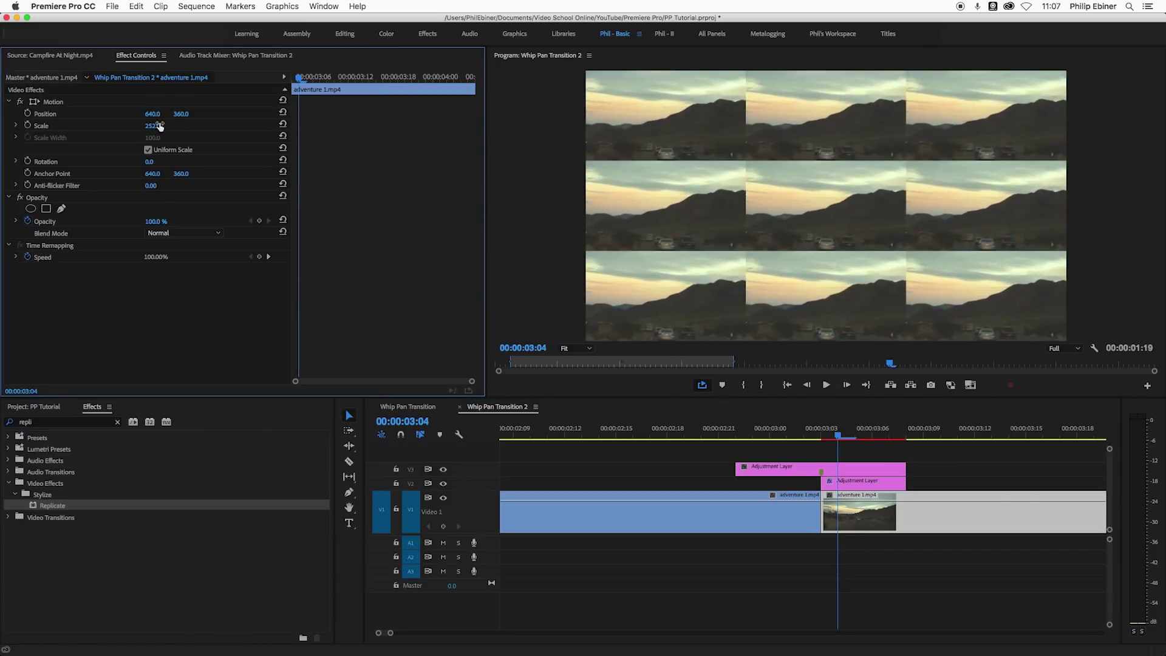
click(860, 481)
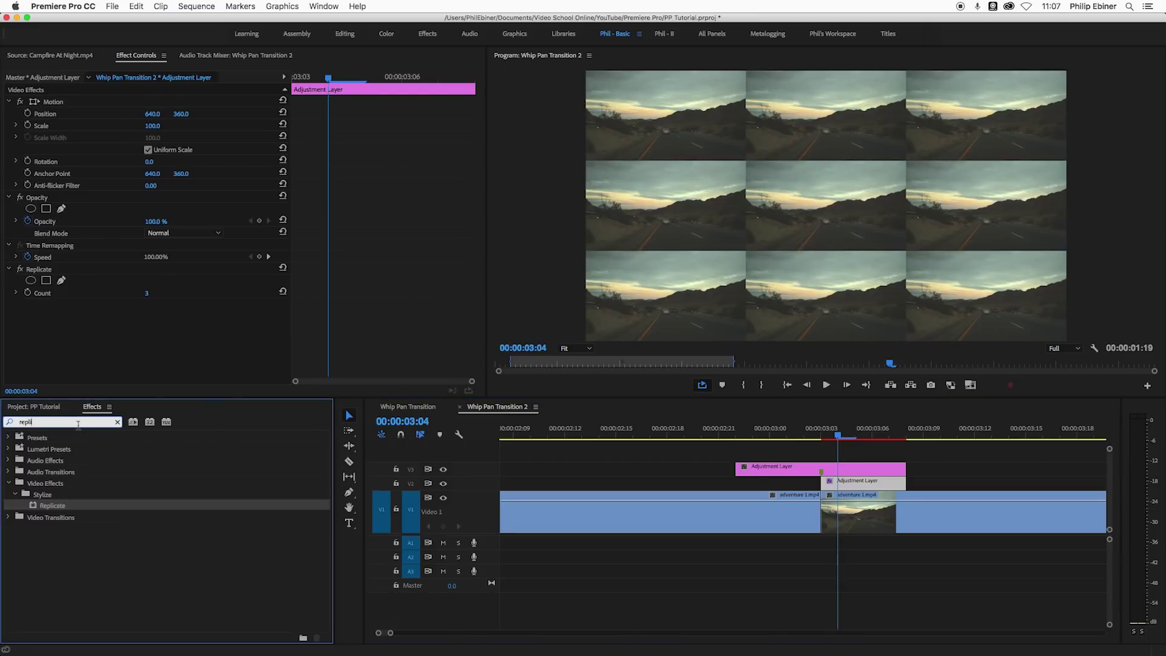
Step: Apply the Transform effect to the V3 adjustment layer and try enlarging its Transform Scale to about 235
click(795, 470)
click(117, 422)
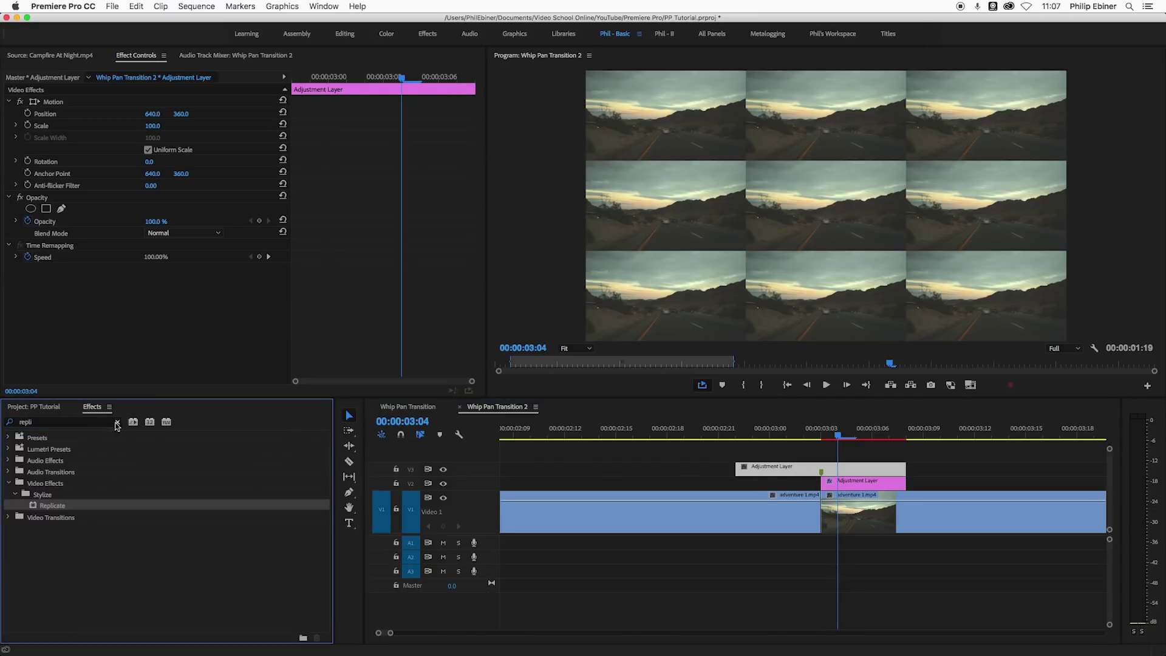
text(tran)
text(sform)
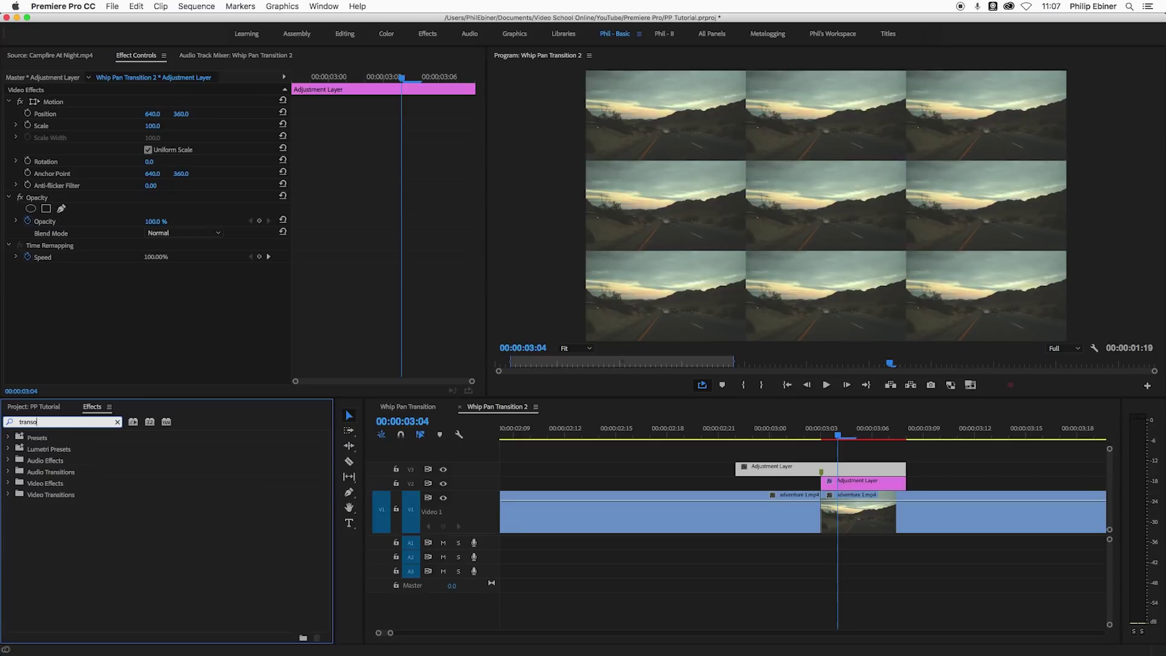
drag(54, 505, 764, 472)
mouse_move(153, 330)
mouse_down()
mouse_move(322, 330)
mouse_move(150, 331)
mouse_up()
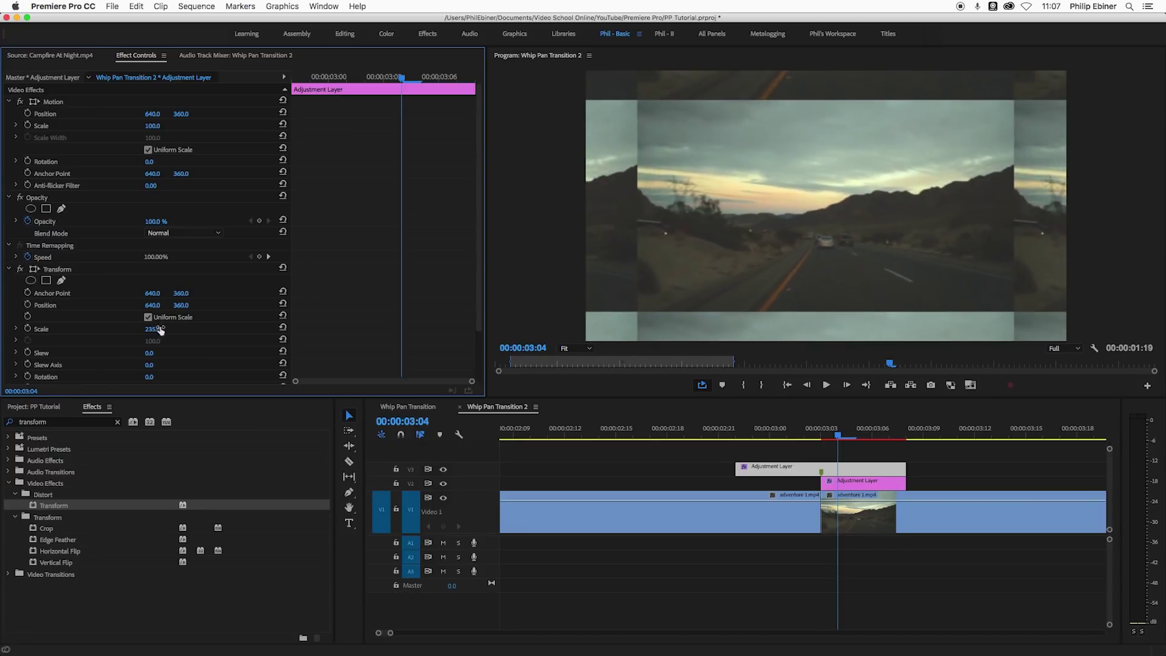
Step: Apply the Mirror effect to the V2 adjustment layer after the third cut, viewing it at 00:00:03:04
drag(762, 433, 787, 435)
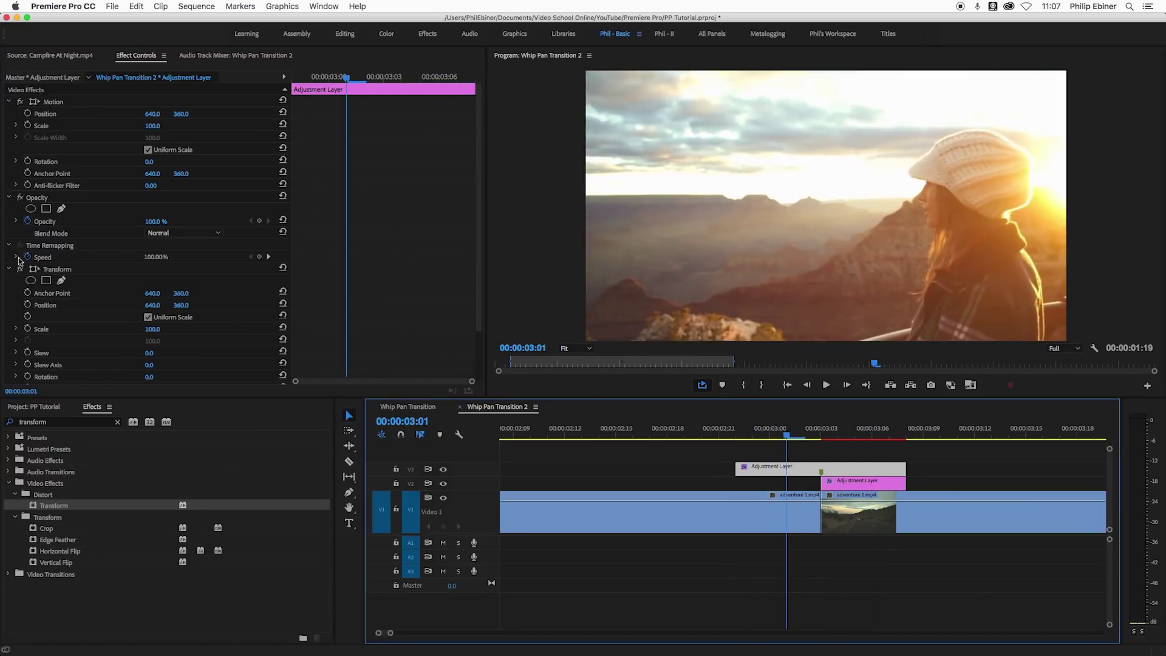
click(772, 466)
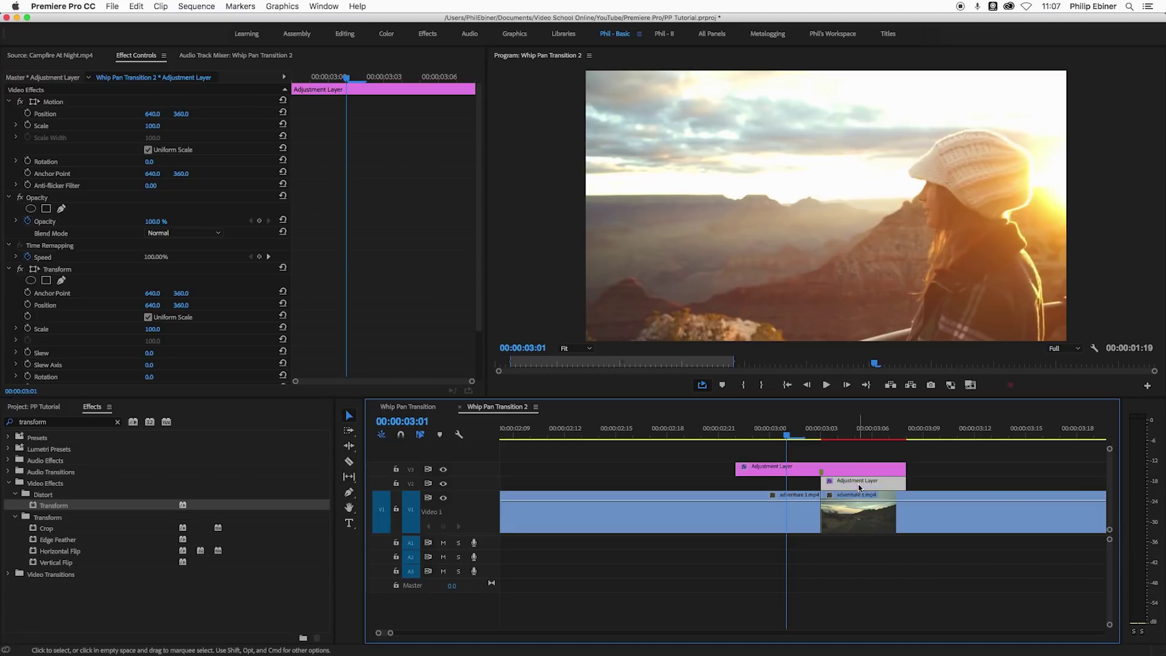
click(838, 428)
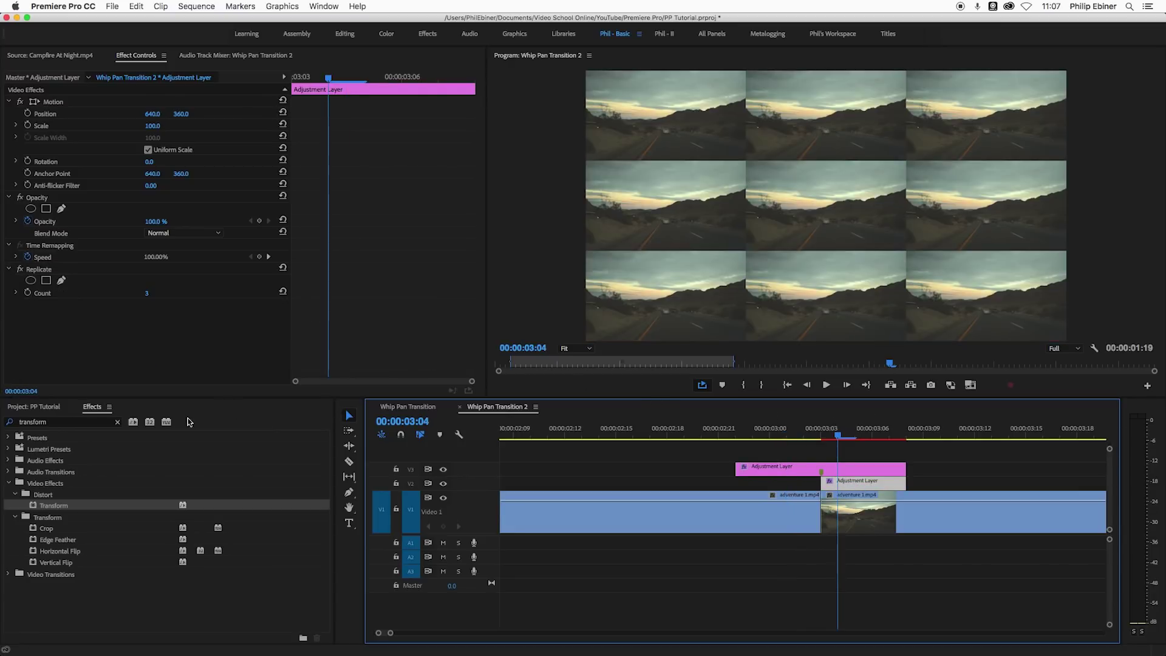
click(114, 424)
click(117, 423)
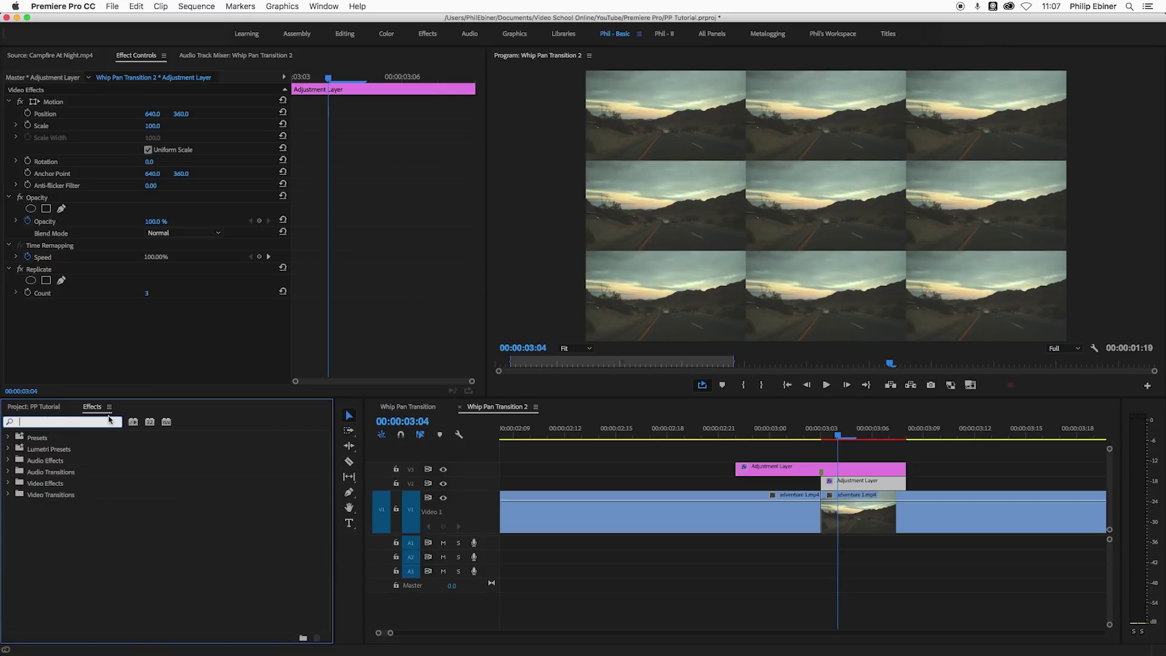
text(mirror)
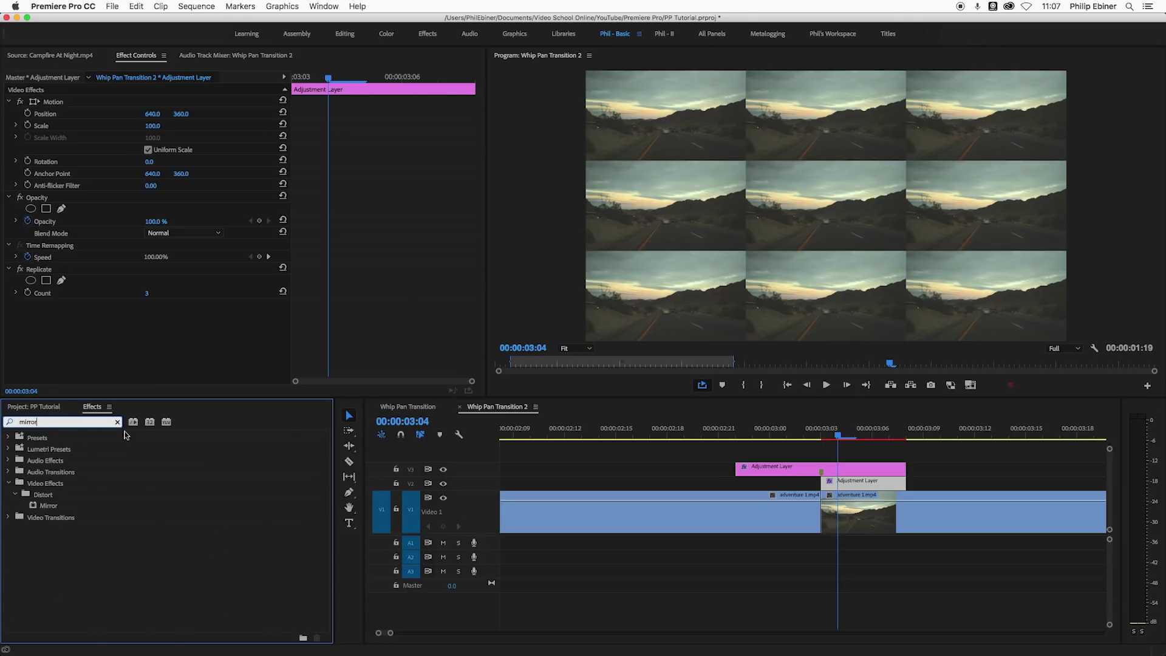
drag(56, 507, 833, 477)
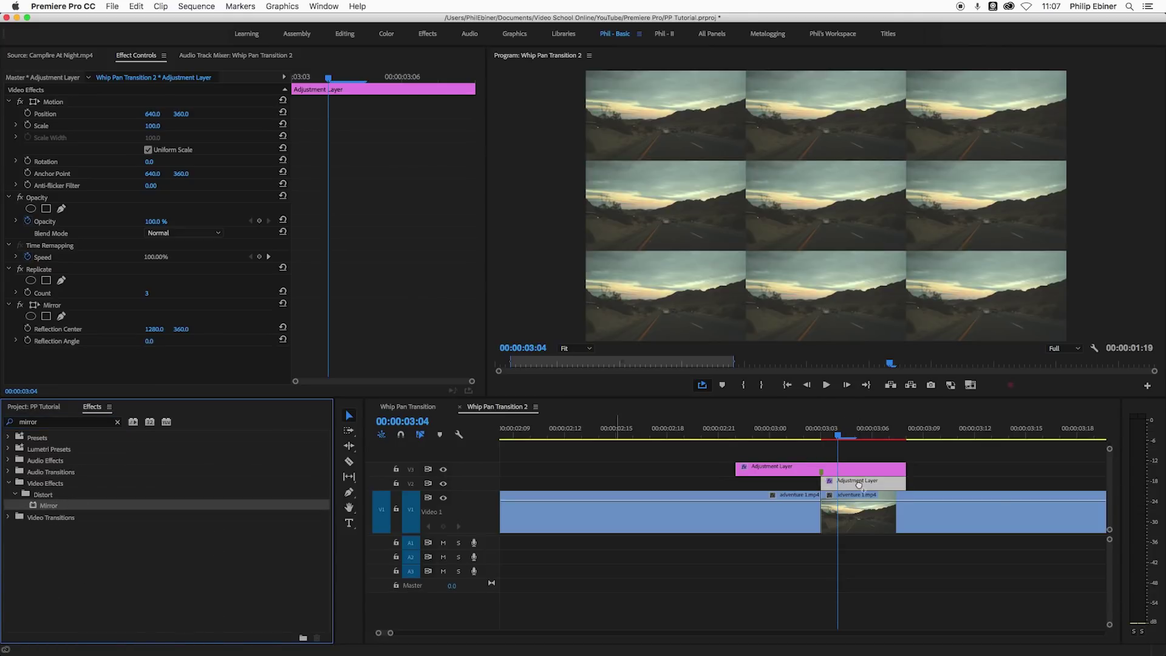
Step: Set the Mirror effect's Reflection Angle to 90° and its vertical Reflection Center to 479
drag(152, 342, 206, 342)
click(156, 341)
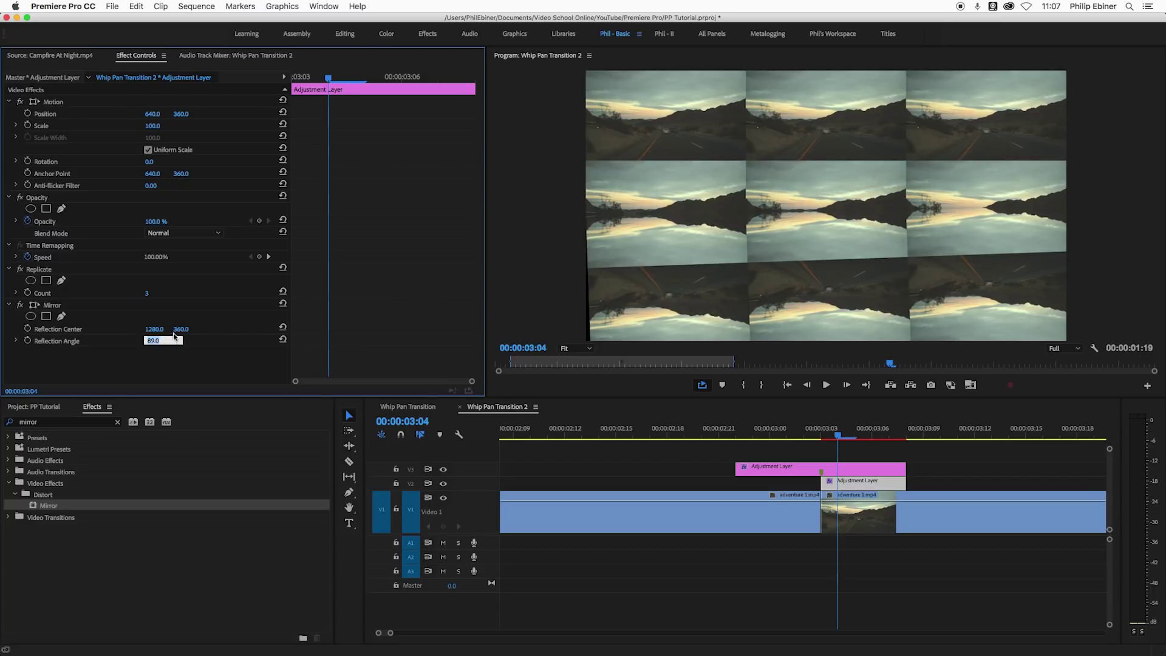
text(90)
key(Return)
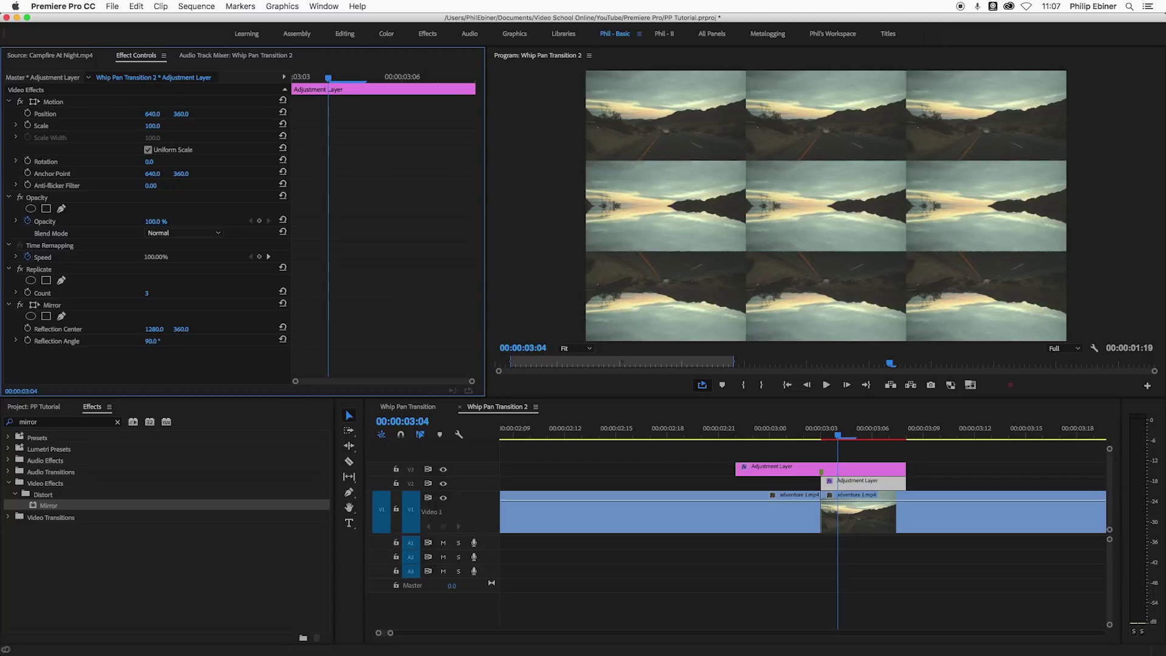
drag(180, 329, 235, 328)
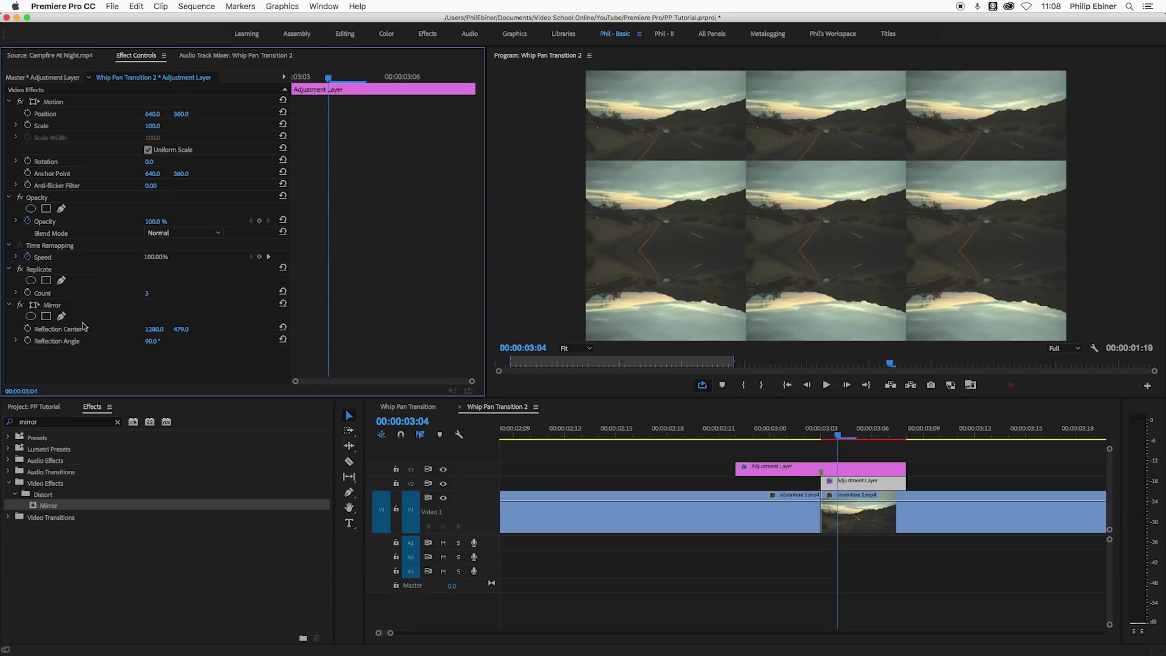
Step: Add a second Mirror with Reflection Angle -90° and vertical Reflection Center 240, and a third with horizontal Reflection Center 851
click(49, 307)
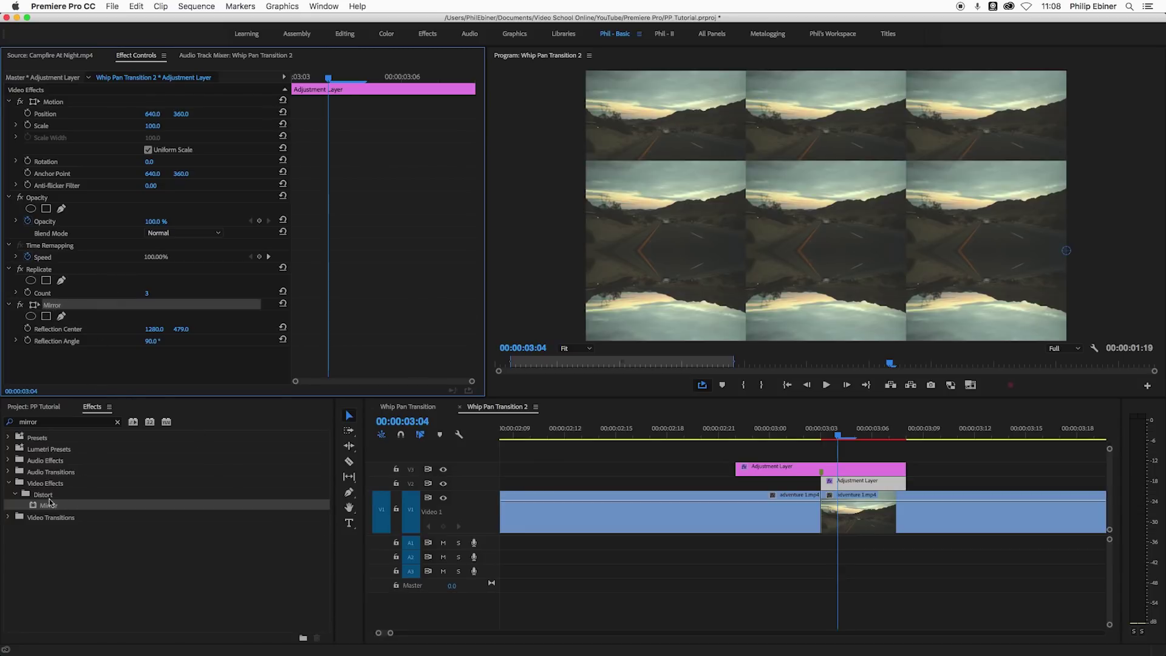
drag(50, 504, 258, 347)
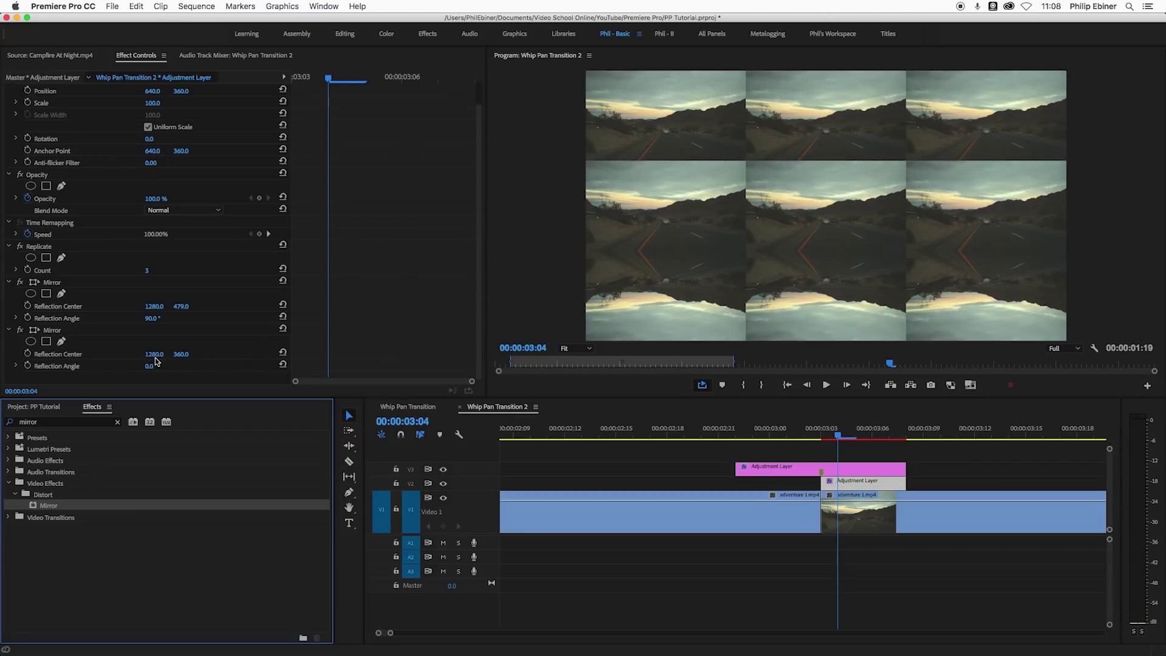
click(152, 366)
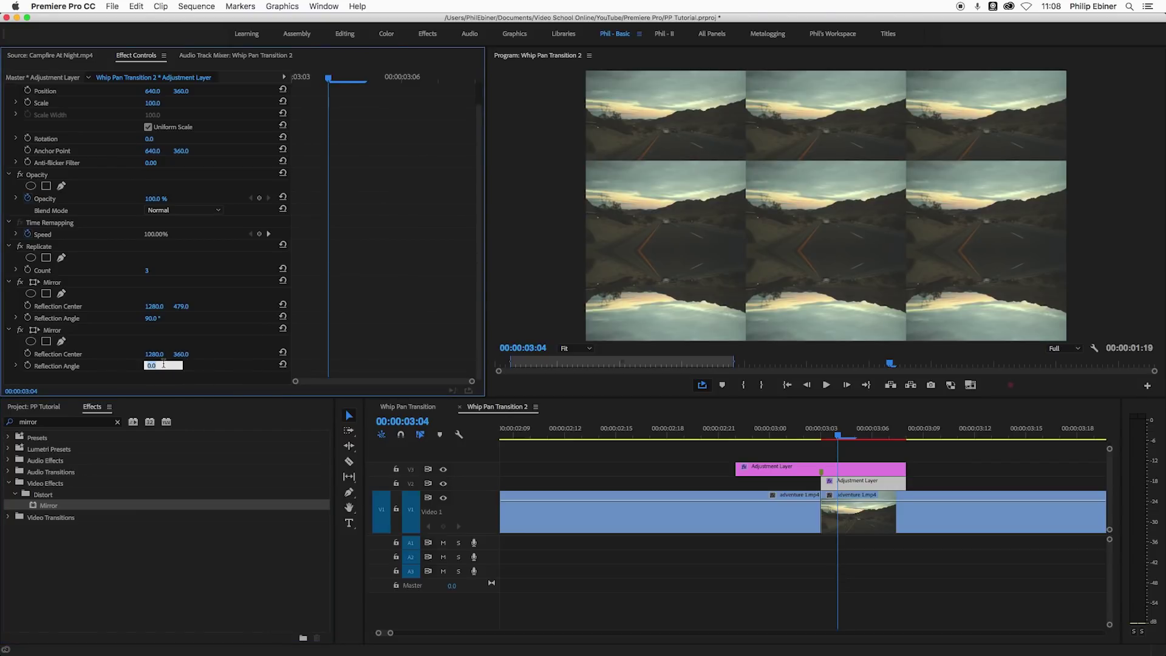
key(Return)
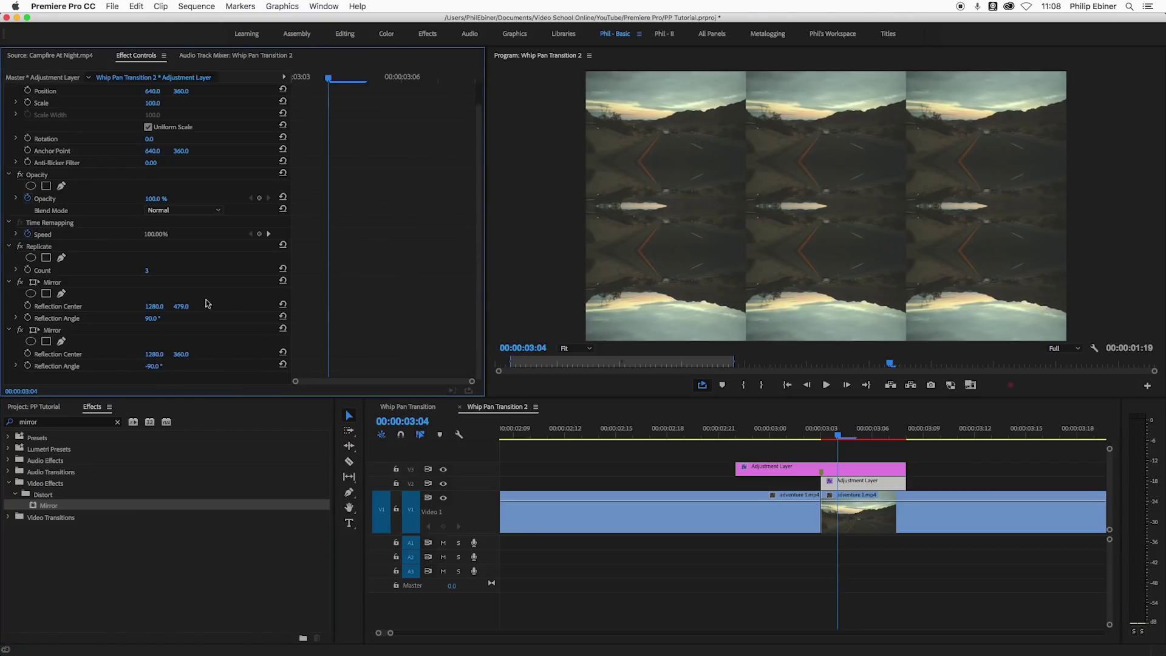
drag(182, 358, 110, 358)
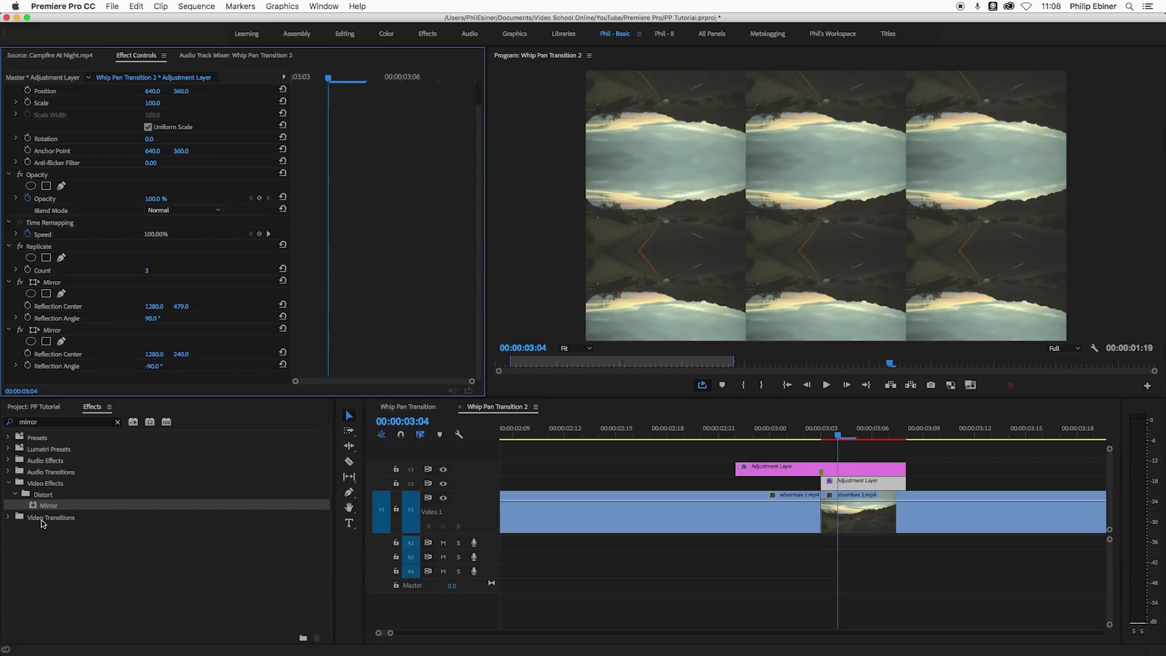
double_click(49, 506)
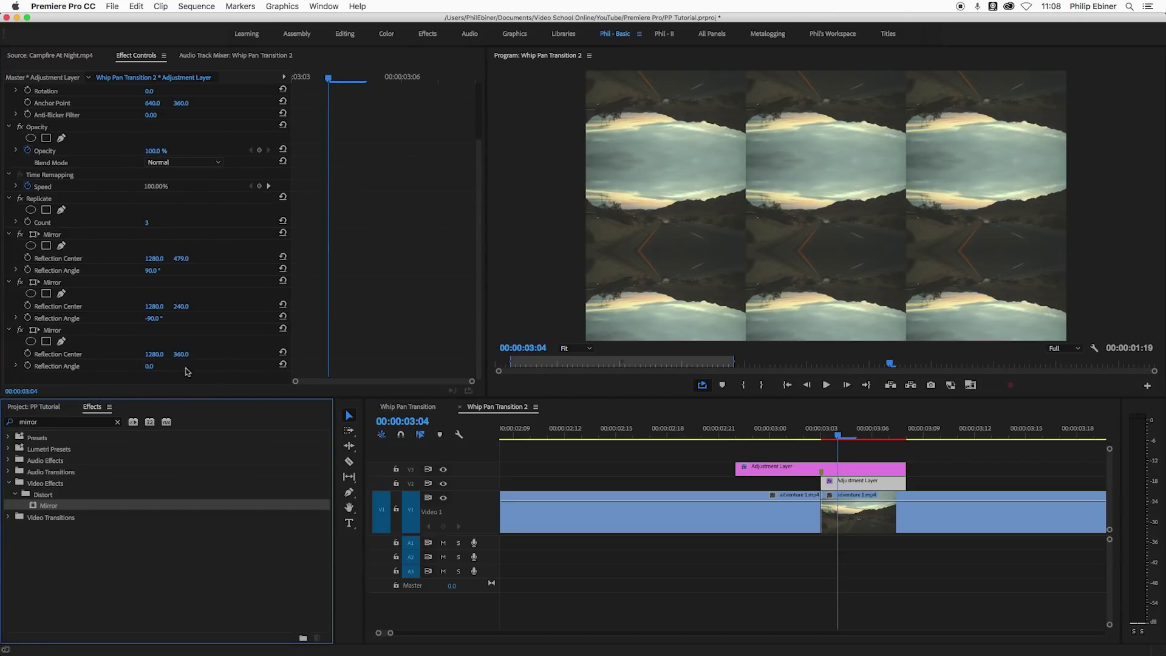
drag(156, 354, 1, 354)
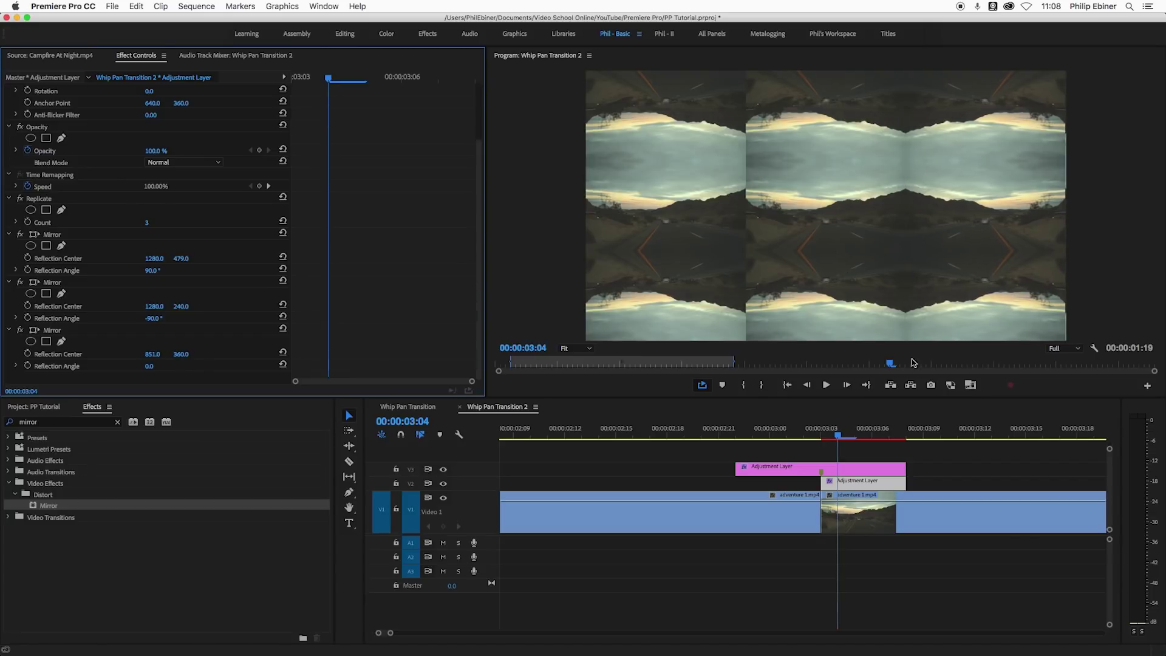
Step: Add a fourth Mirror effect to the V2 adjustment layer with Reflection Angle 180° and horizontal Reflection Center 430
drag(47, 508, 202, 379)
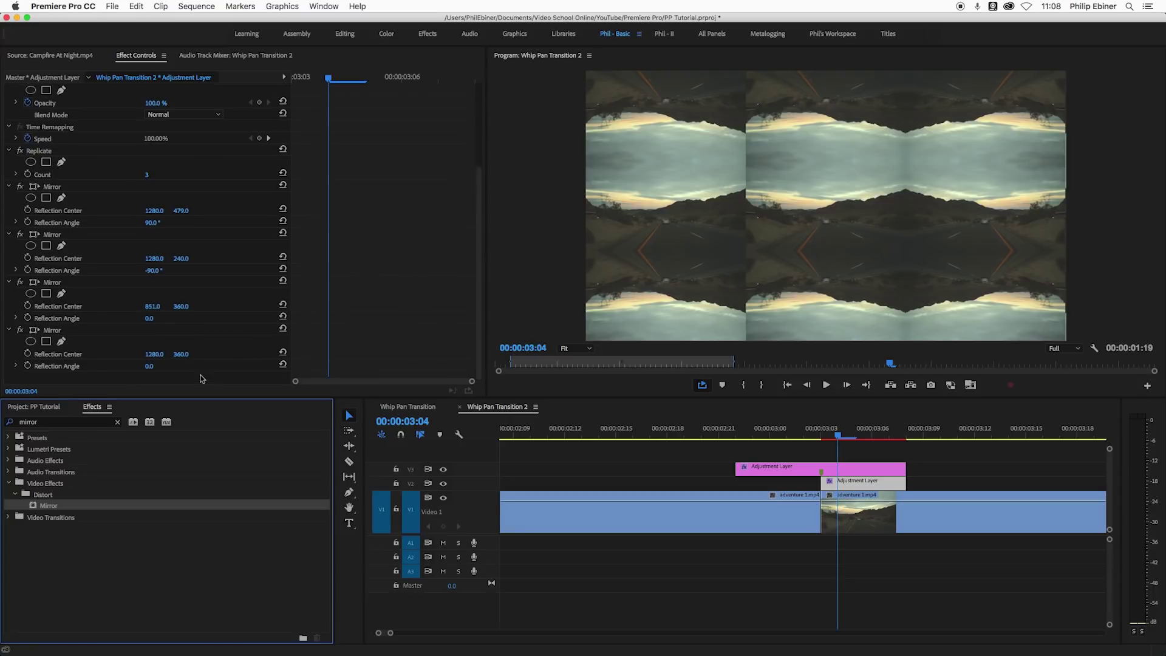
click(152, 366)
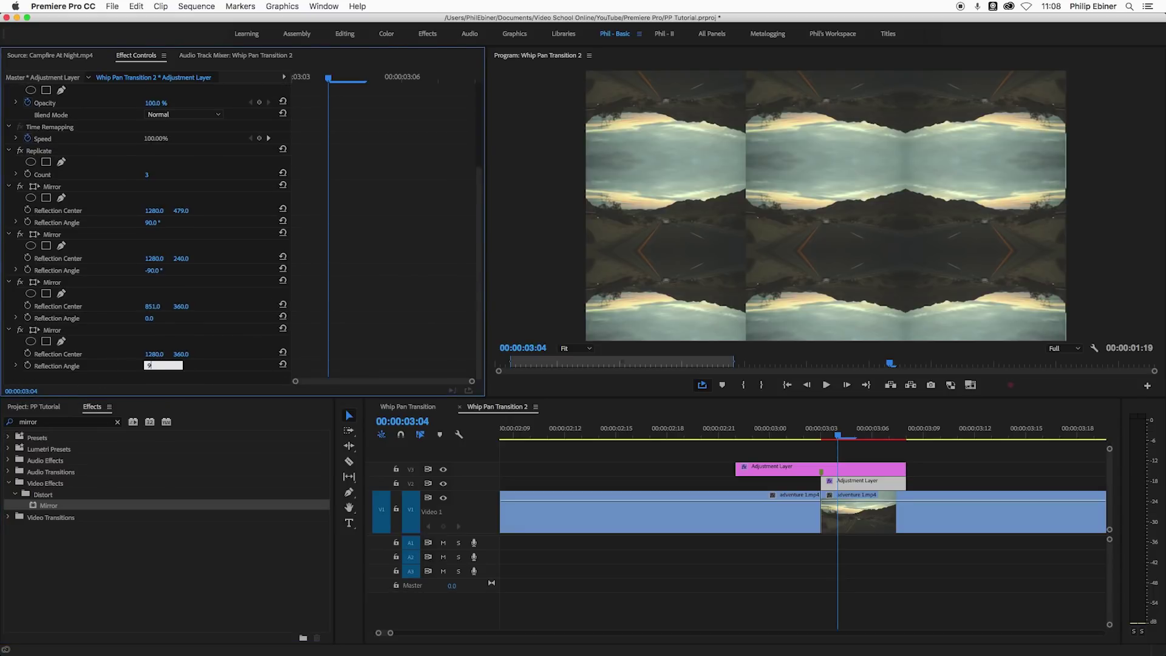
text(90)
key(Return)
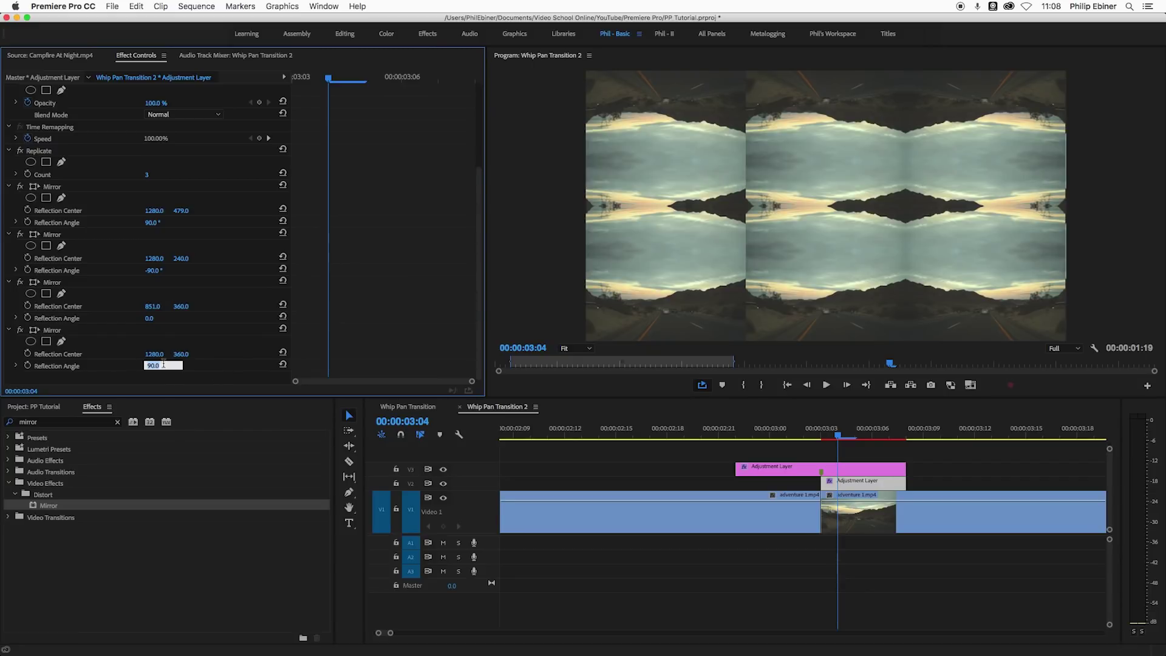
text(180)
key(Return)
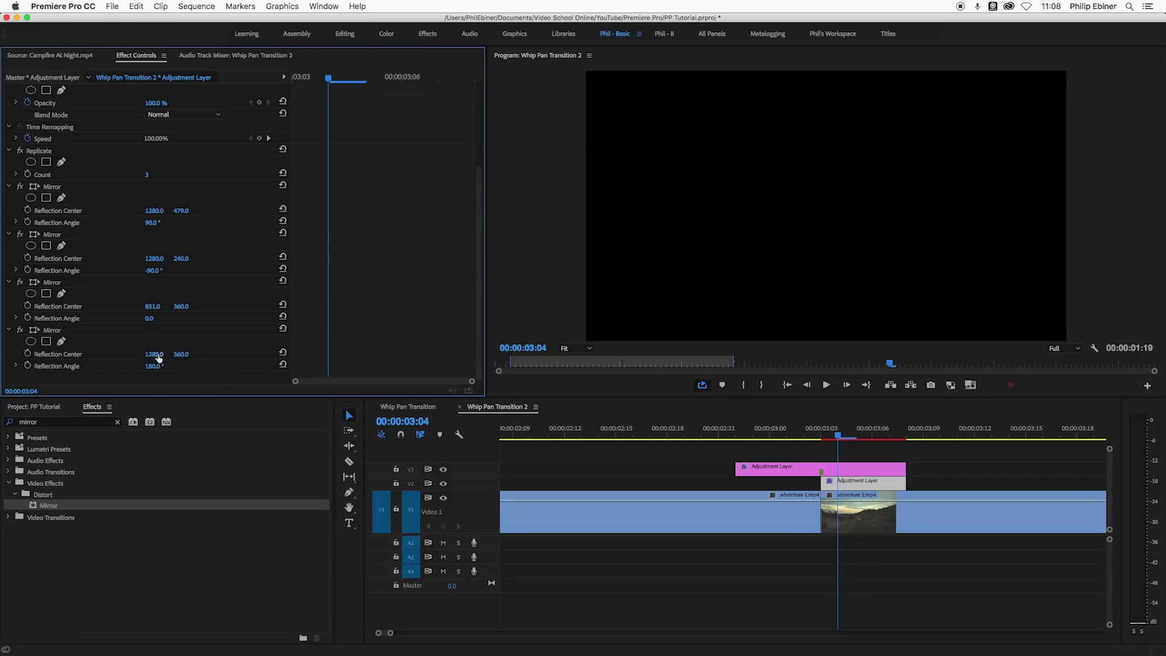
drag(154, 354, 73, 354)
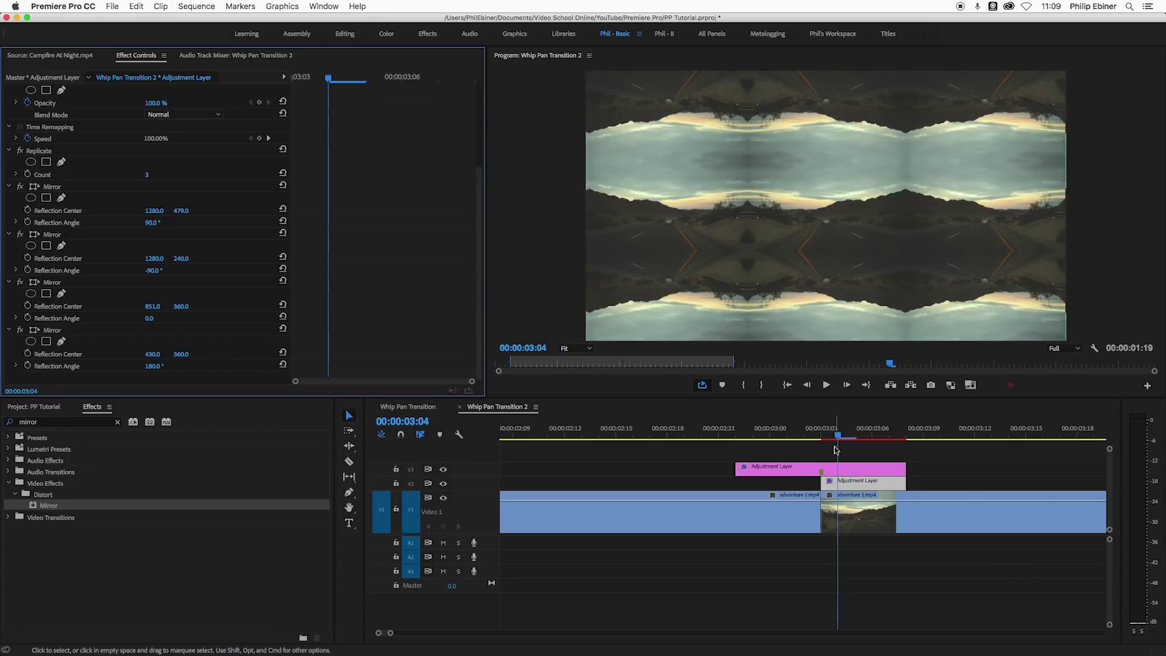
Step: Try enlarging the V3 adjustment layer's Transform Scale to 336 and undo the change
click(842, 481)
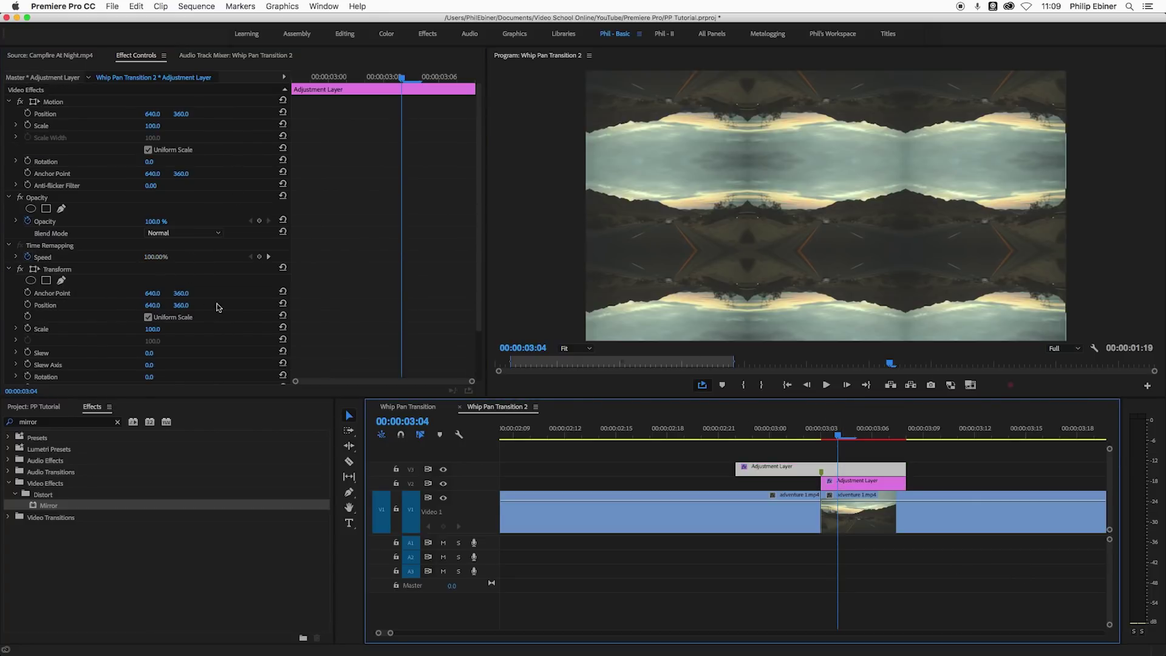
drag(153, 329, 295, 328)
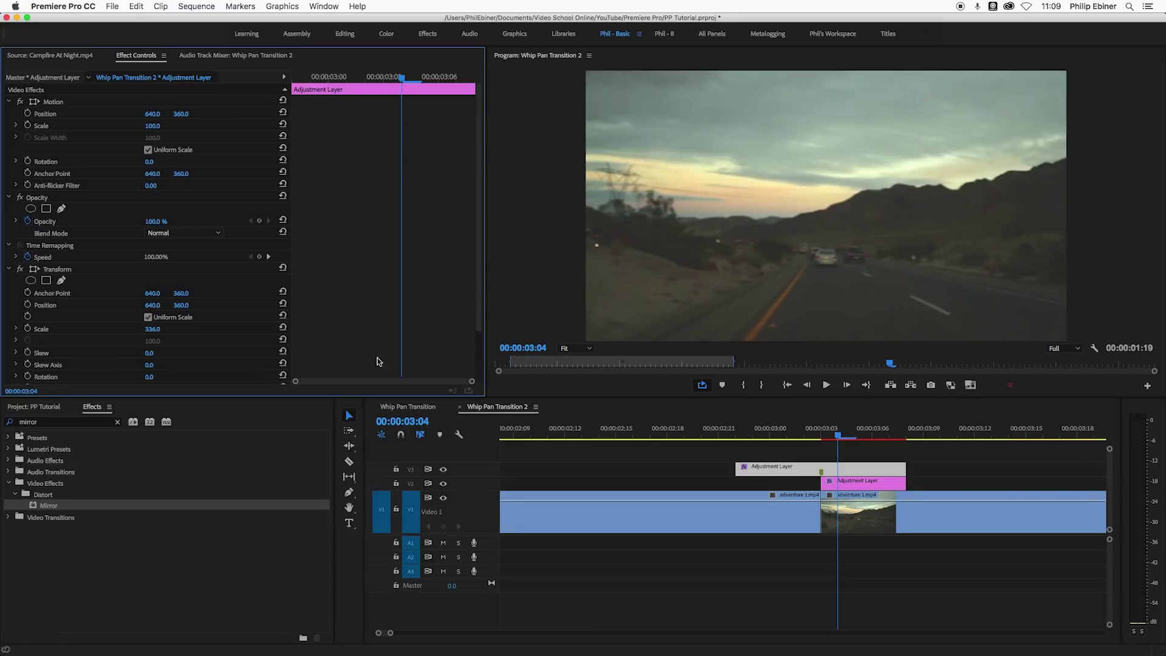
key(super+z)
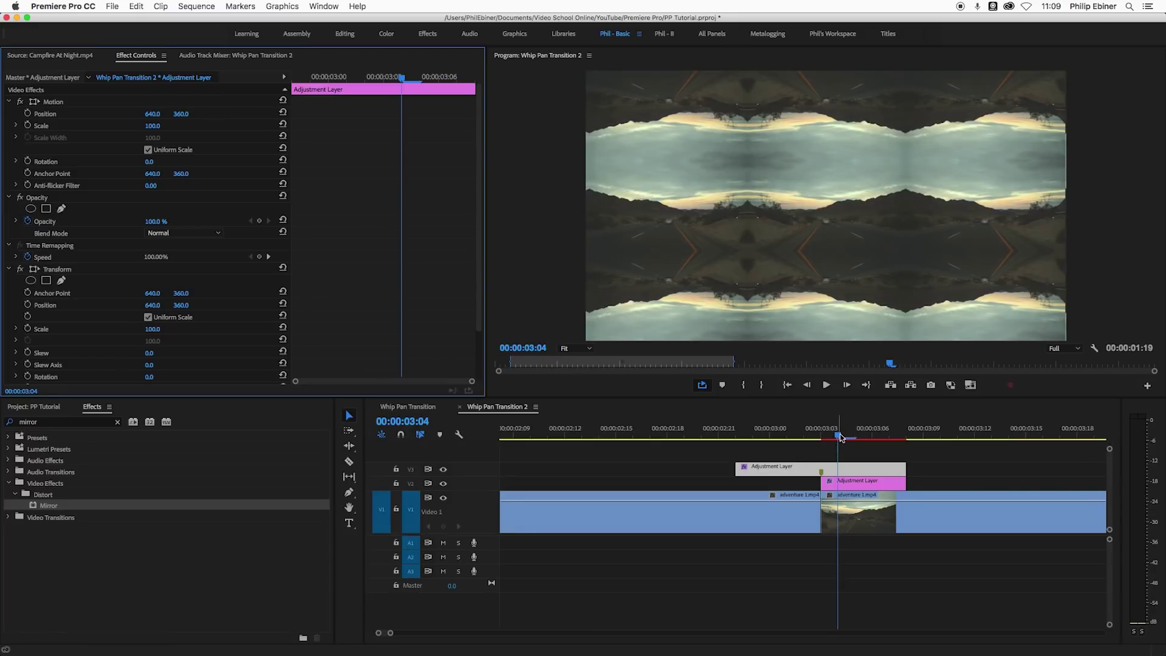
Step: Set a Transform Scale keyframe of 100 at the start of the V3 adjustment layer
drag(840, 437, 735, 438)
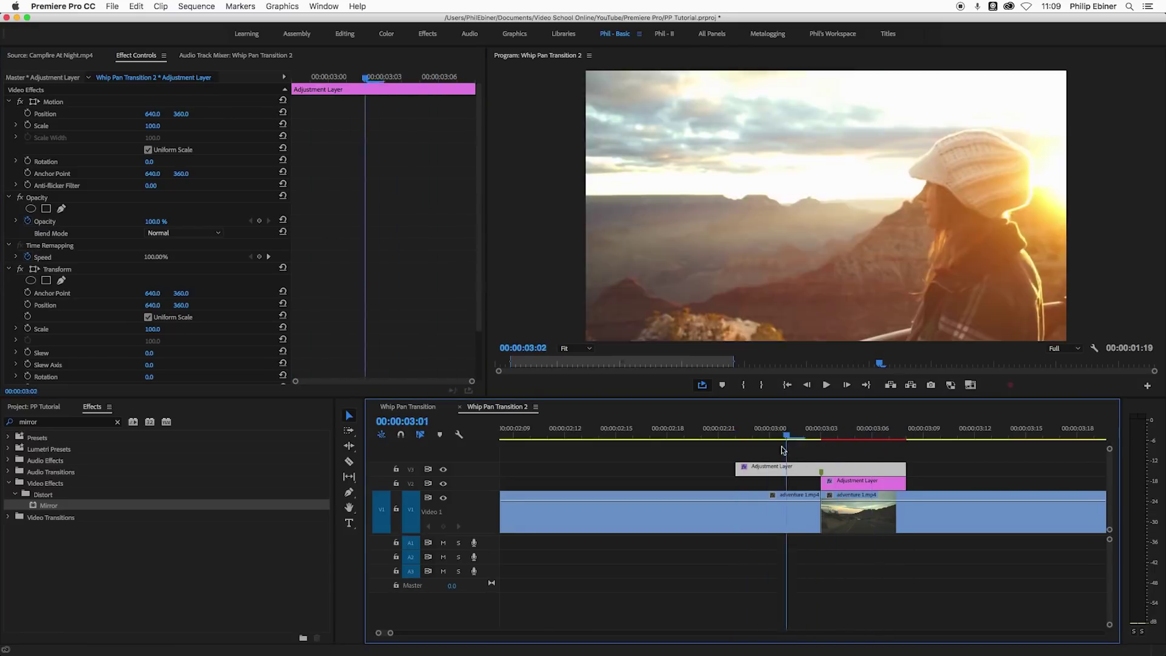
click(812, 434)
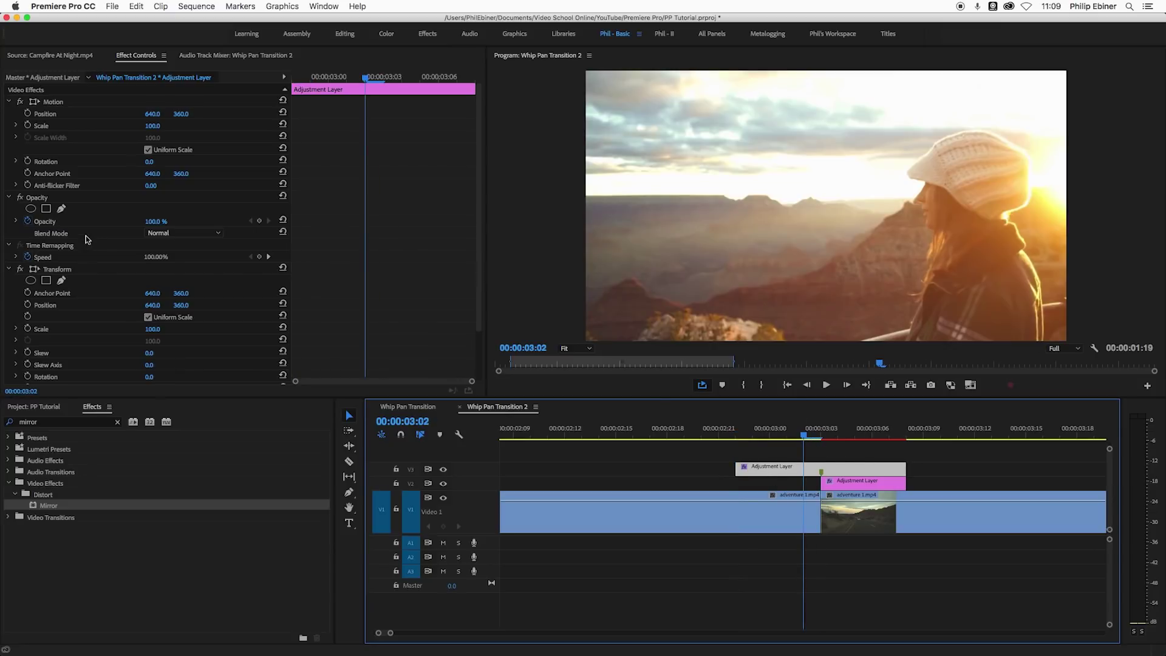
click(27, 328)
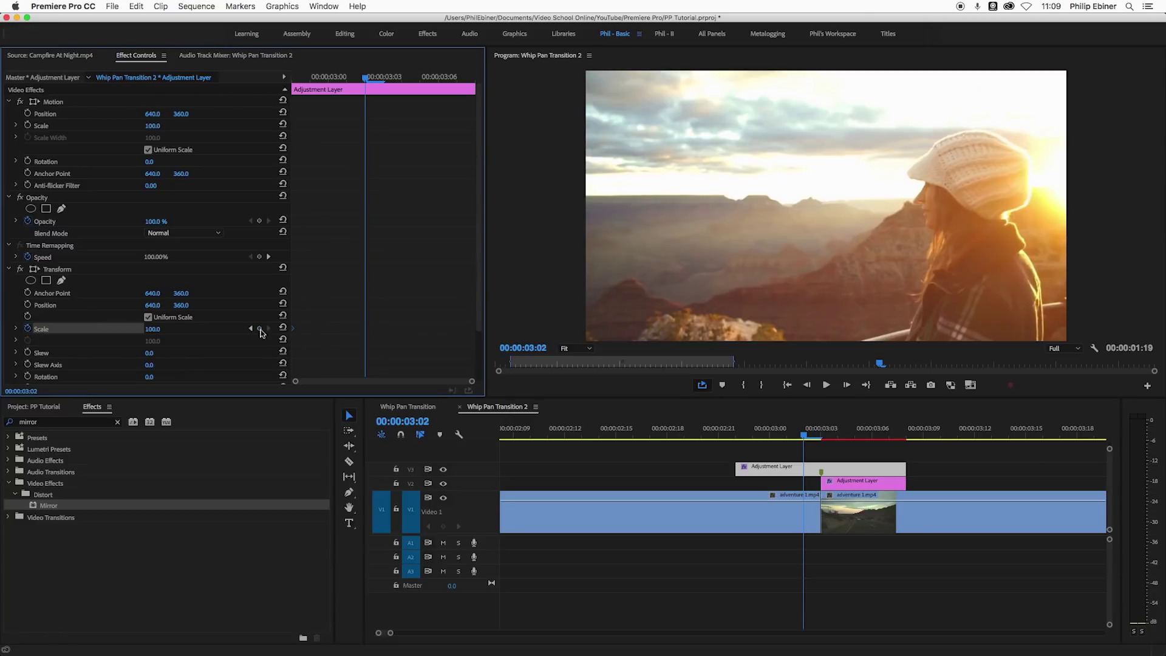
Step: Add a Transform Scale keyframe of 300 on the V3 adjustment layer at 00:00:03:05 and scrub past the transition
click(824, 437)
drag(825, 440, 857, 443)
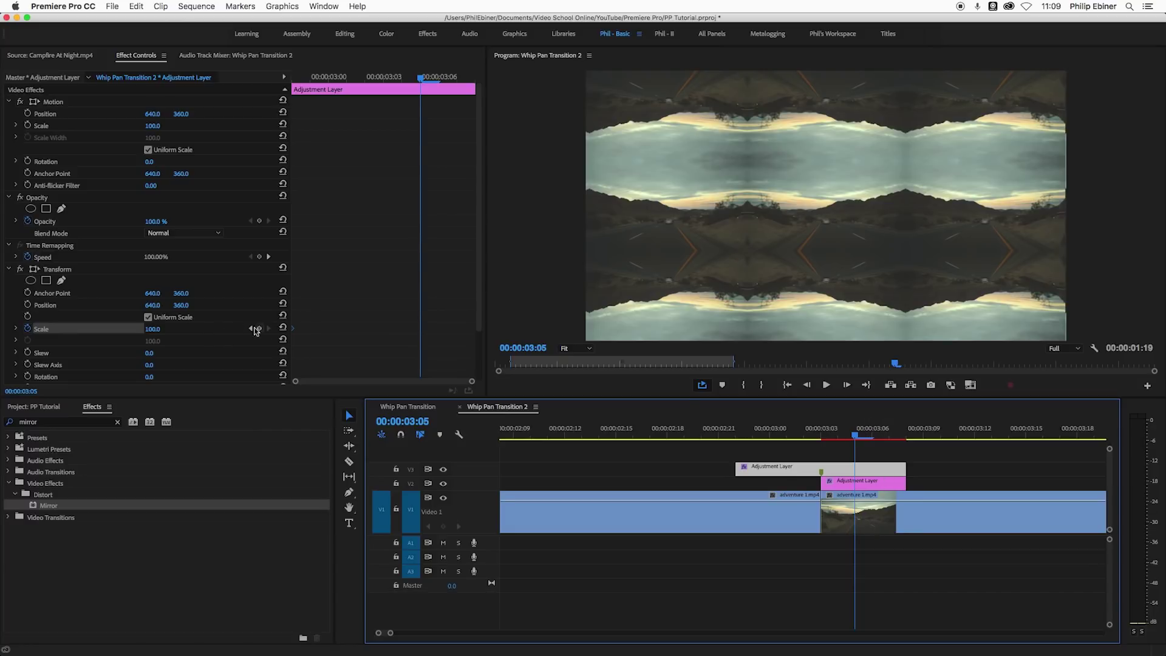
drag(150, 334, 256, 334)
click(153, 329)
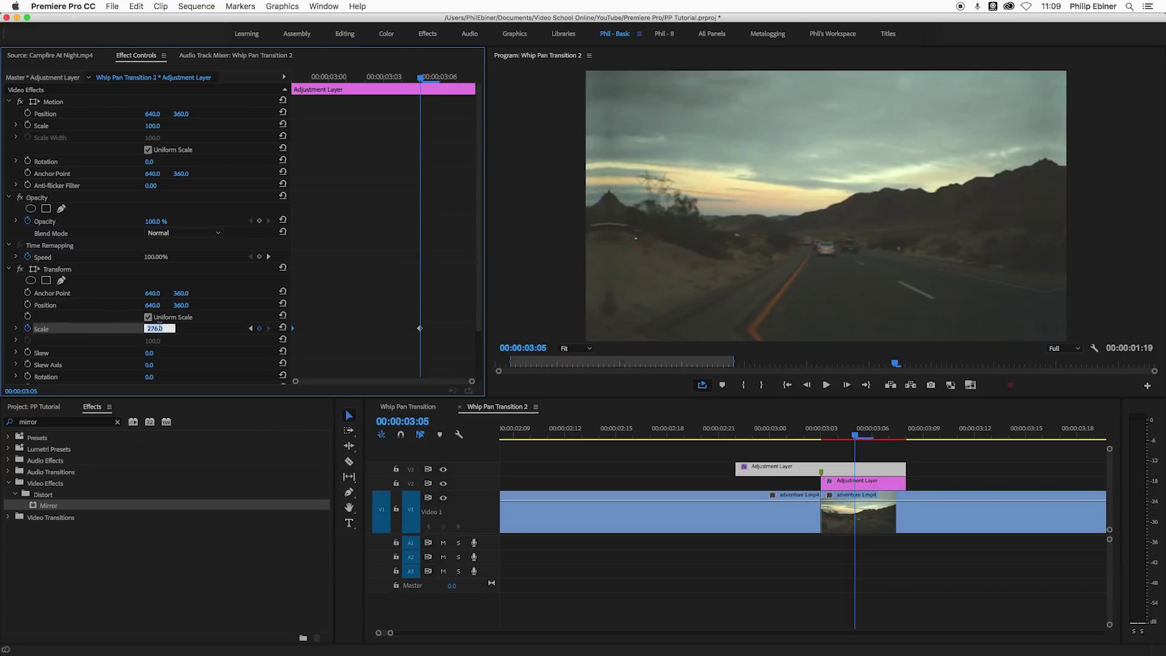
text(30)
key(Return)
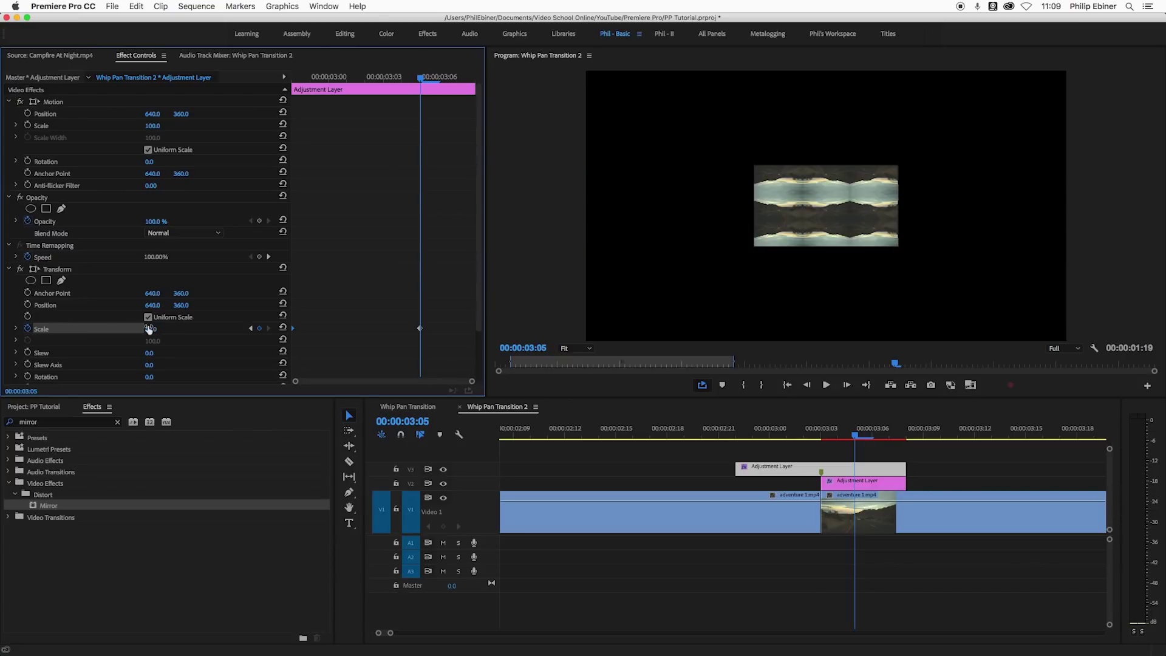
click(149, 329)
text(300)
key(Return)
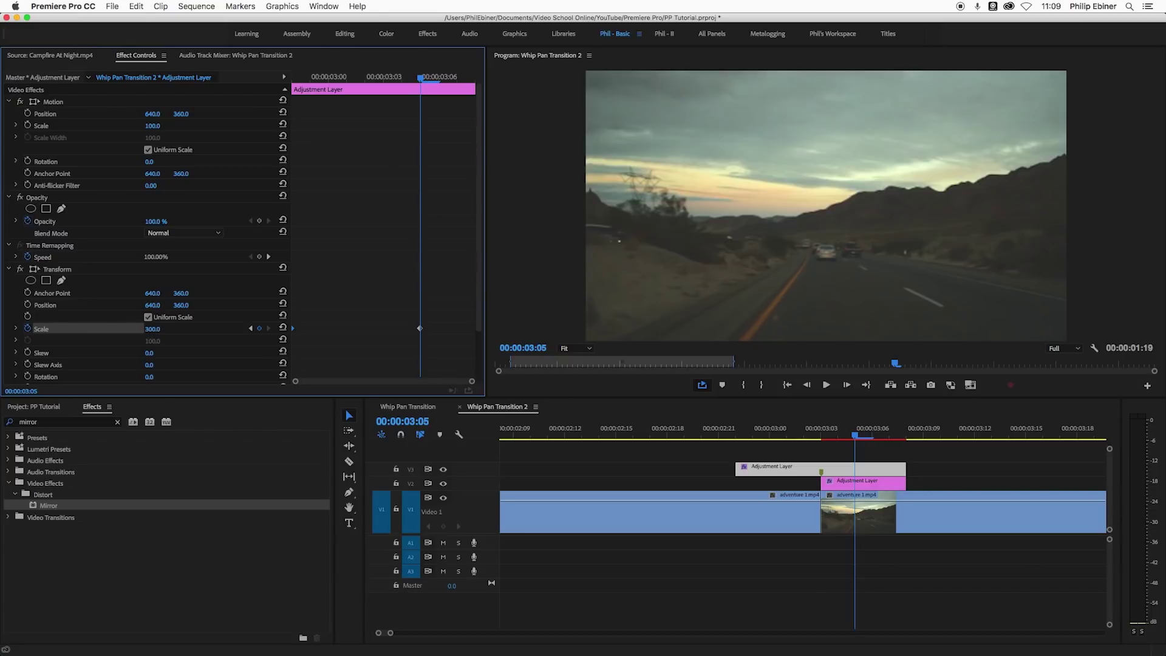
mouse_move(893, 435)
mouse_down()
mouse_move(904, 436)
mouse_move(883, 438)
mouse_move(973, 436)
mouse_move(937, 436)
mouse_move(958, 448)
mouse_move(857, 437)
mouse_move(920, 448)
mouse_move(873, 437)
mouse_up()
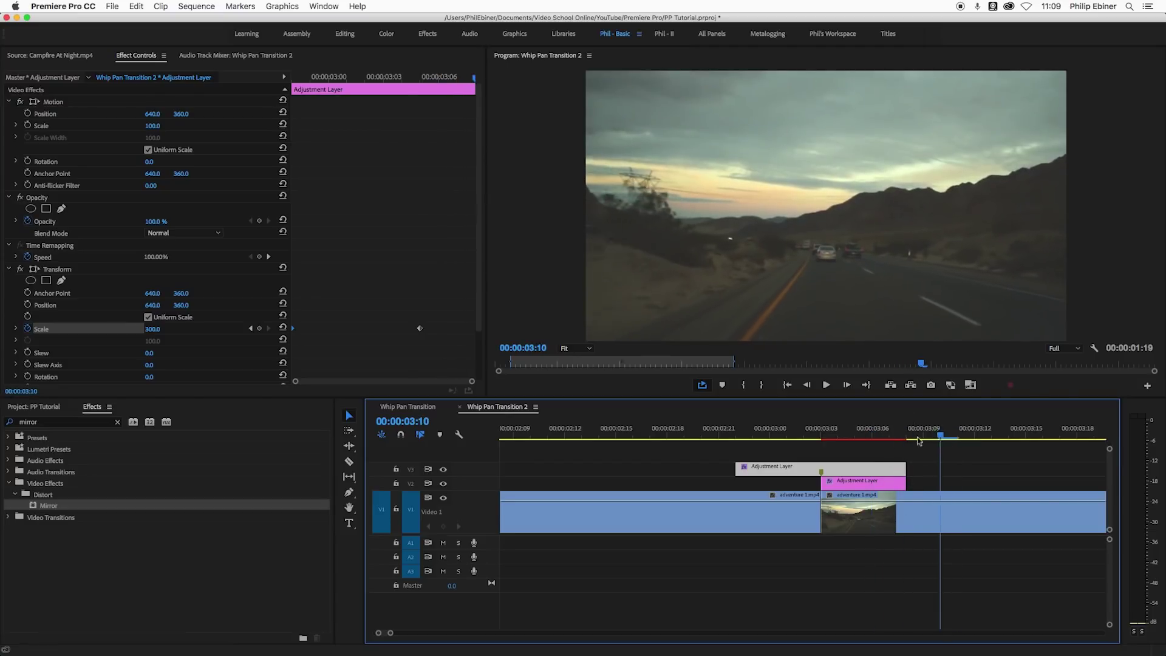
Step: Mark an In point at 00:00:02:16 and an Out point just past the third transition, and play back that range
mouse_move(875, 436)
mouse_down()
mouse_move(924, 436)
mouse_move(805, 438)
mouse_move(874, 448)
mouse_move(858, 449)
mouse_up()
drag(859, 450, 701, 430)
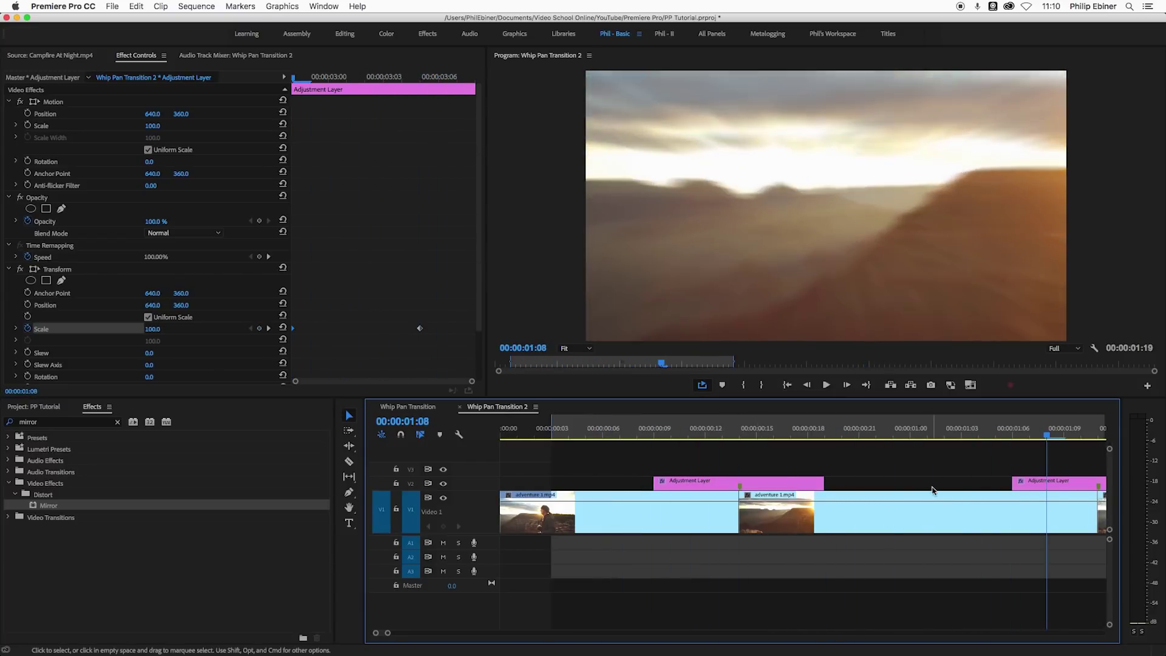
click(933, 491)
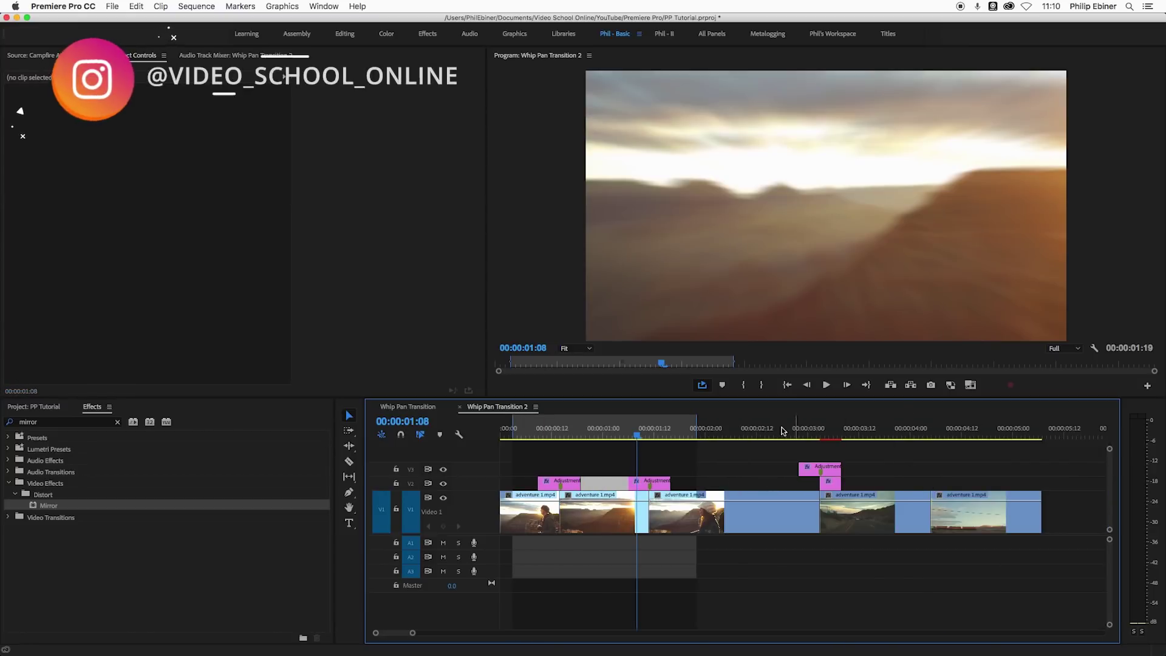
click(775, 432)
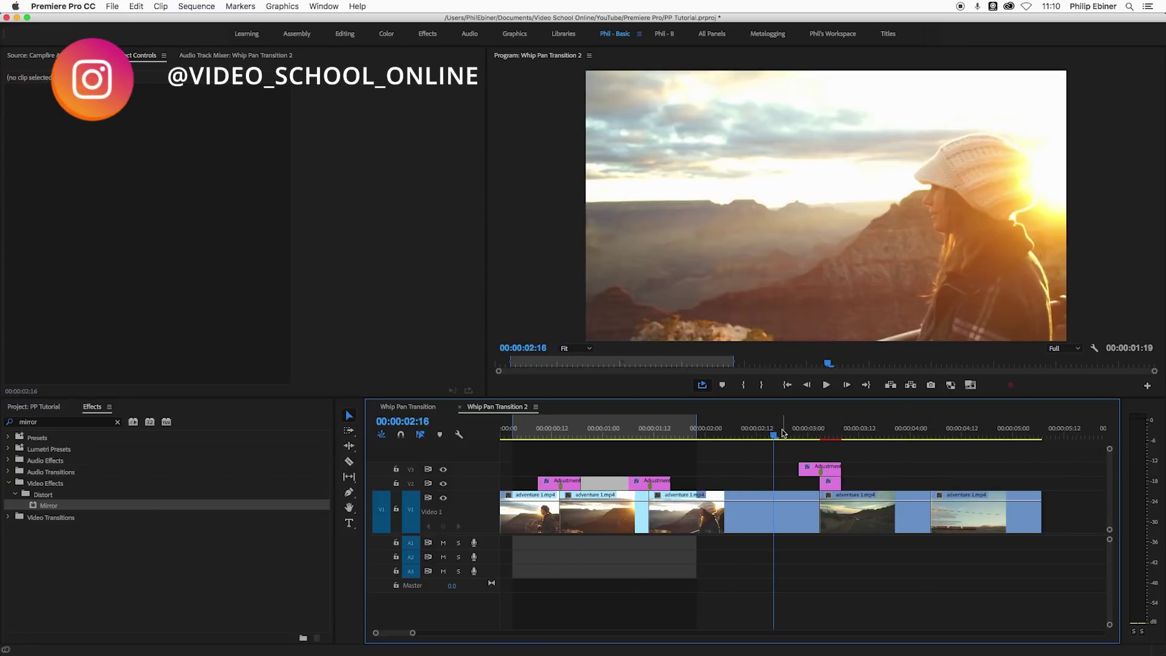
key(i)
key(space)
key(o)
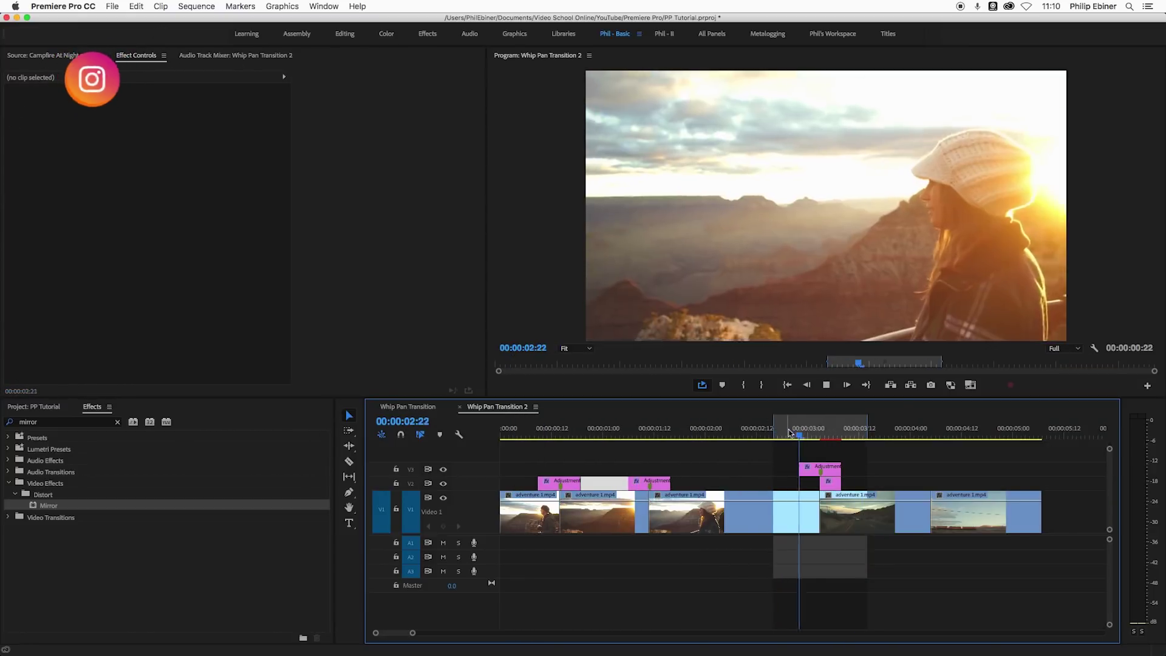
click(826, 435)
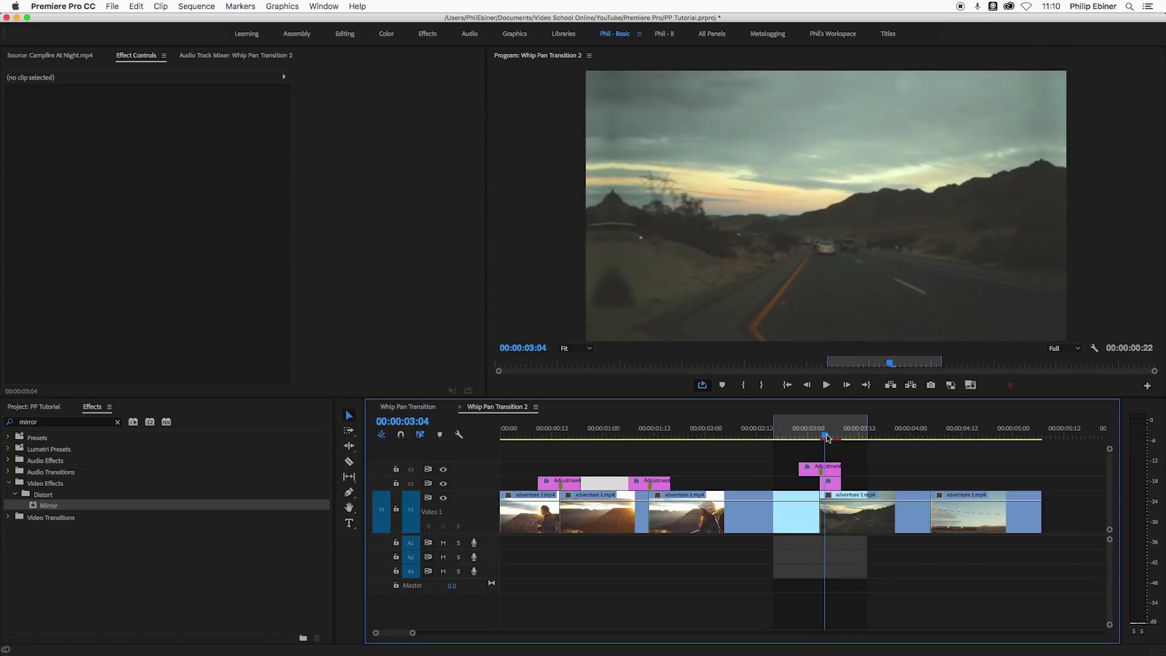
Step: Turn off Use Composition's Shutter Angle in the V3 adjustment layer's Transform effect, set Shutter Angle to 360, and play the transition
click(835, 469)
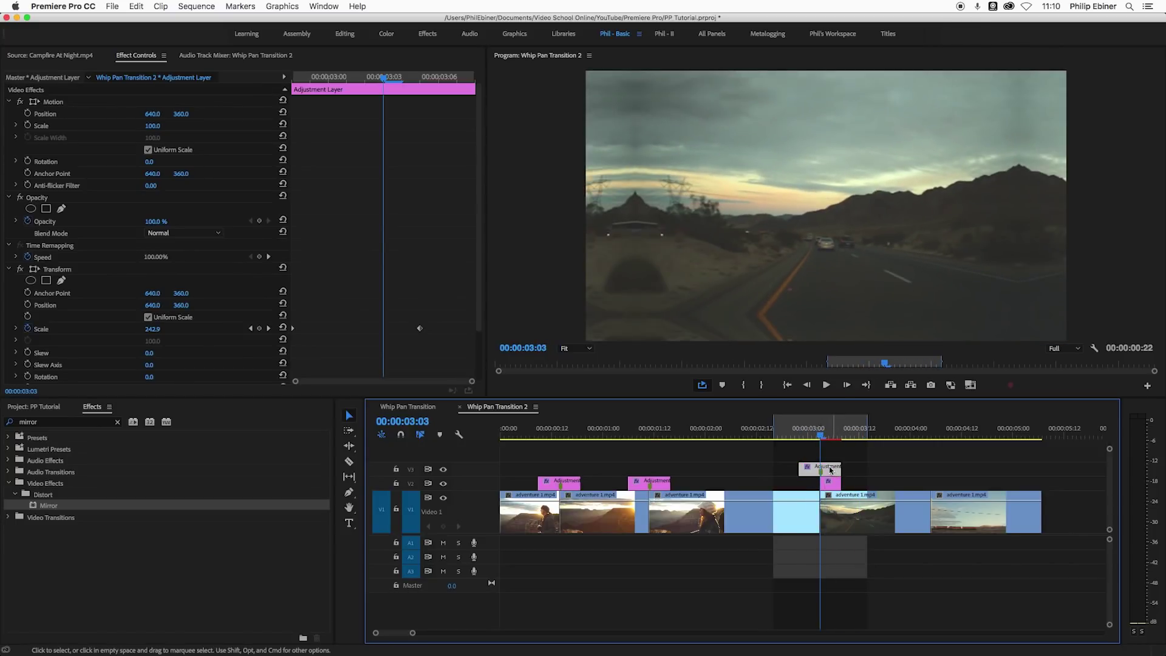
scroll(410, 219, down, 3)
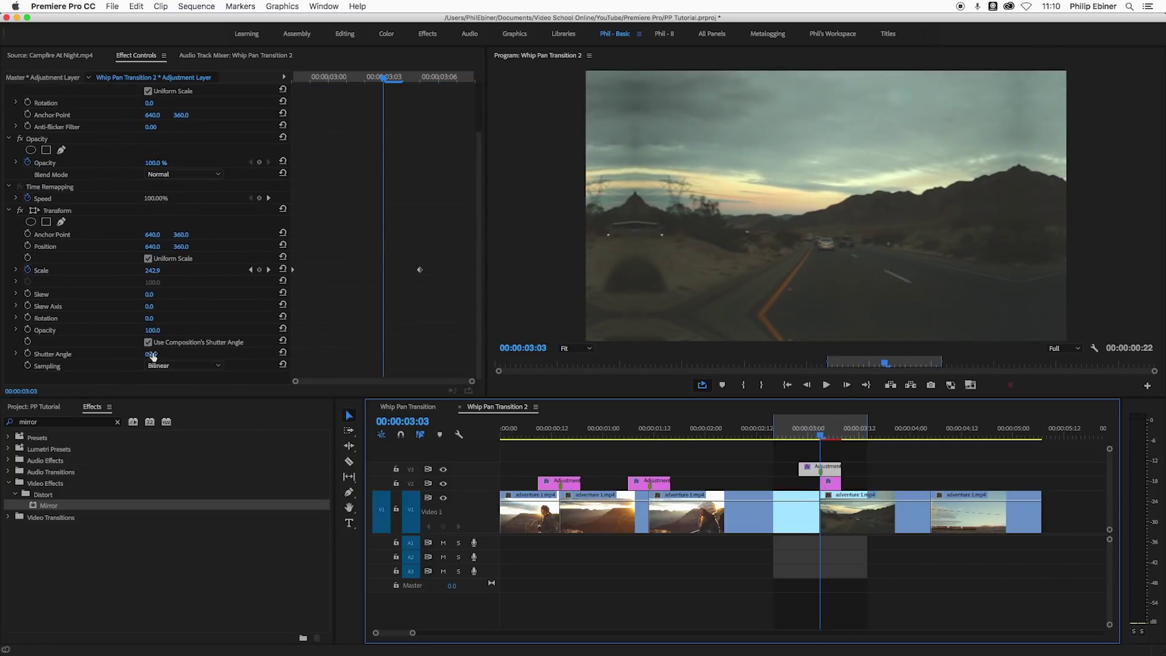
click(148, 343)
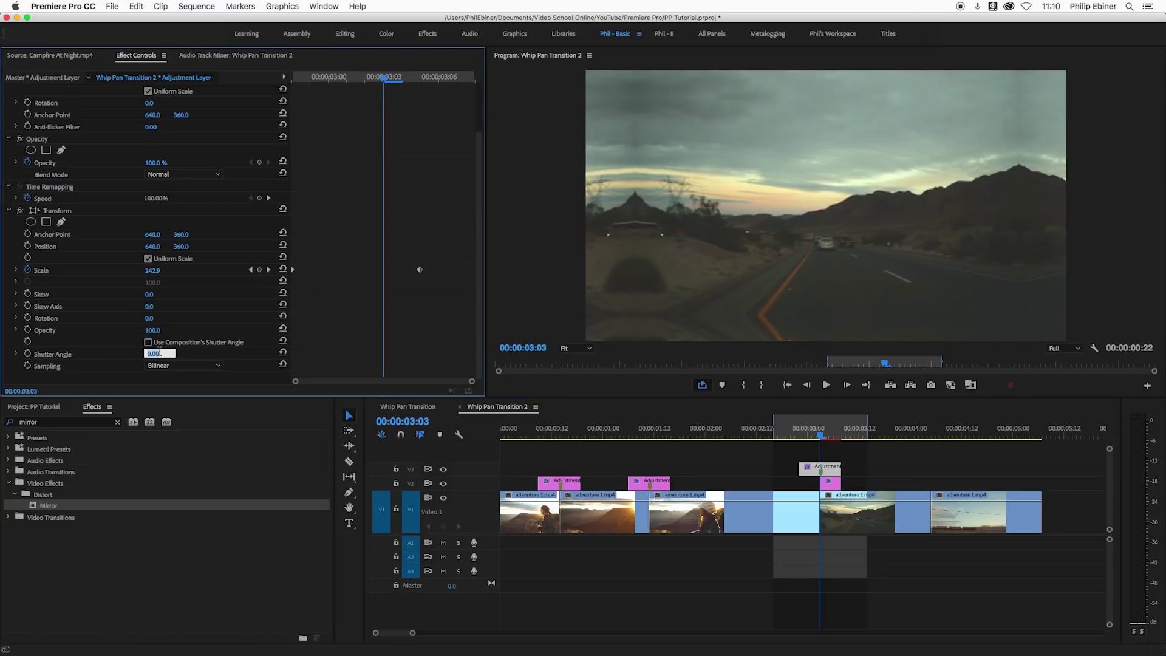
text(360)
key(Return)
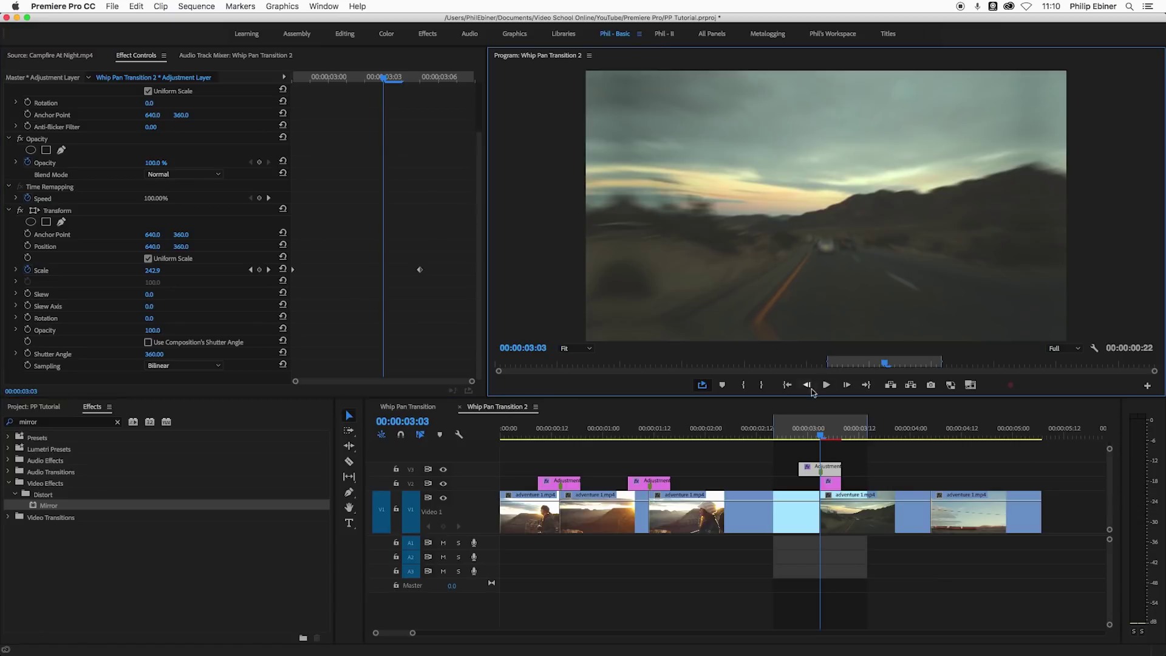
click(787, 428)
key(space)
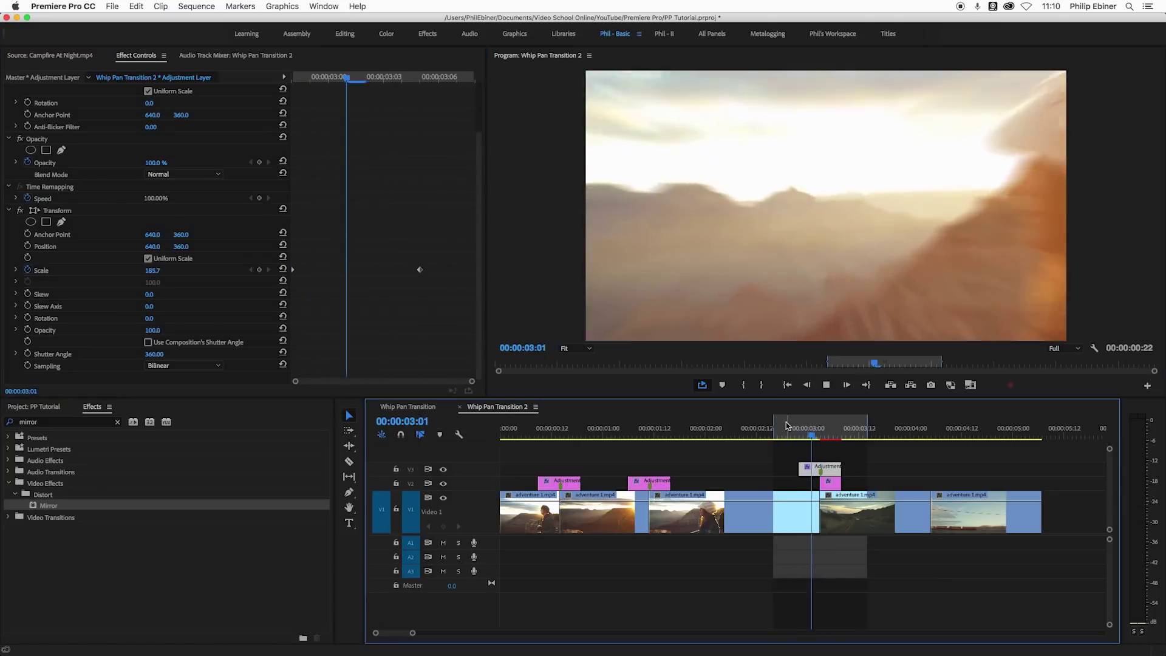
key(space)
Step: Move the V3 adjustment layer's second Transform Scale keyframe to the end of the layer and play back the transition
scroll(454, 216, up, 3)
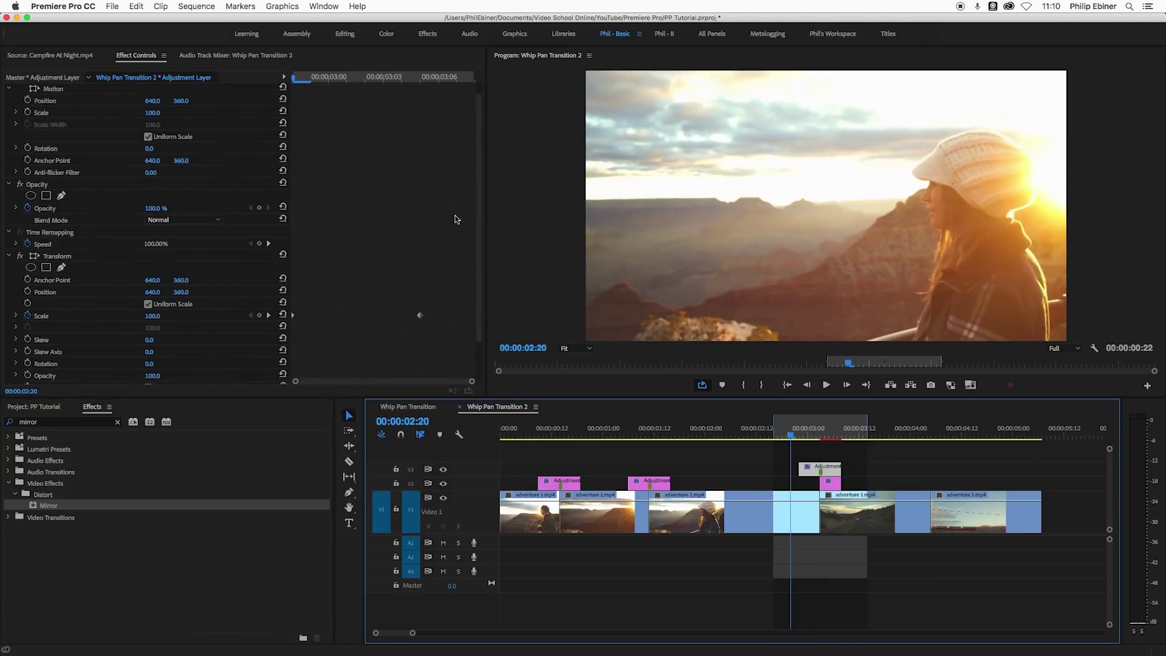
scroll(454, 216, down, 3)
click(817, 460)
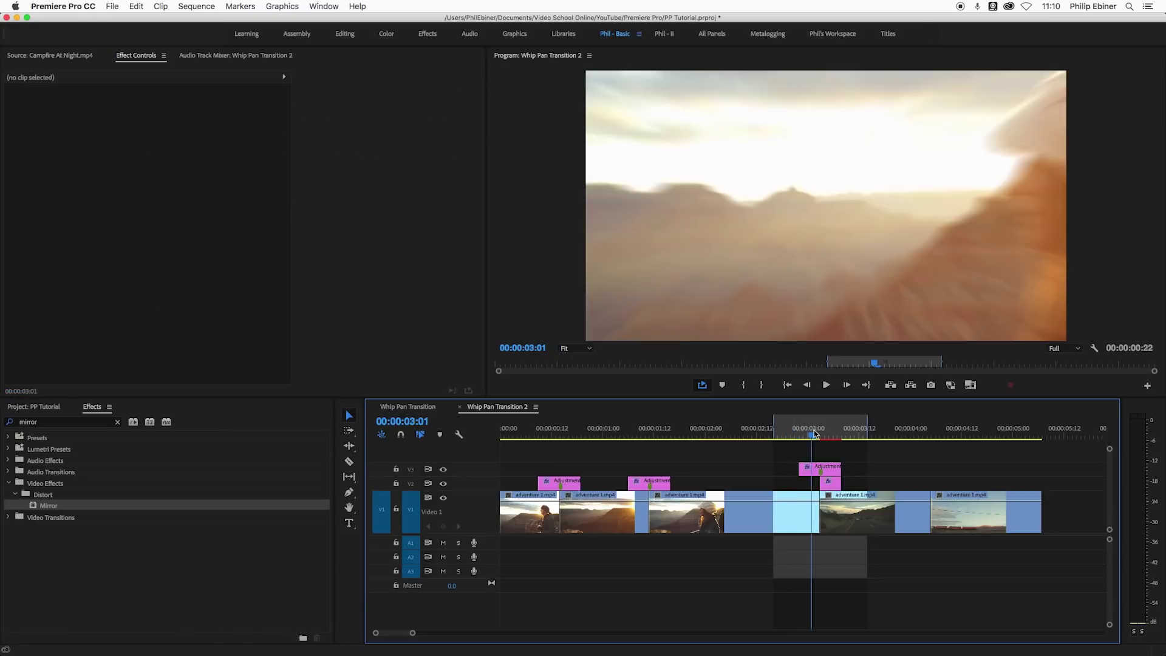
click(820, 468)
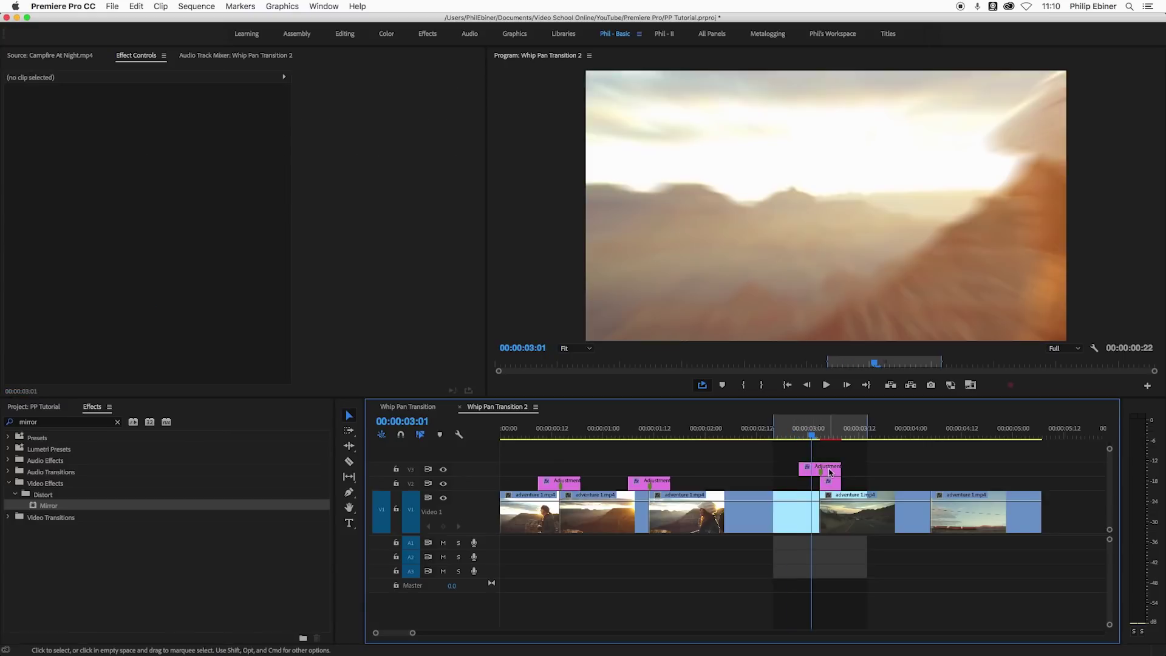
click(419, 328)
drag(454, 334, 486, 334)
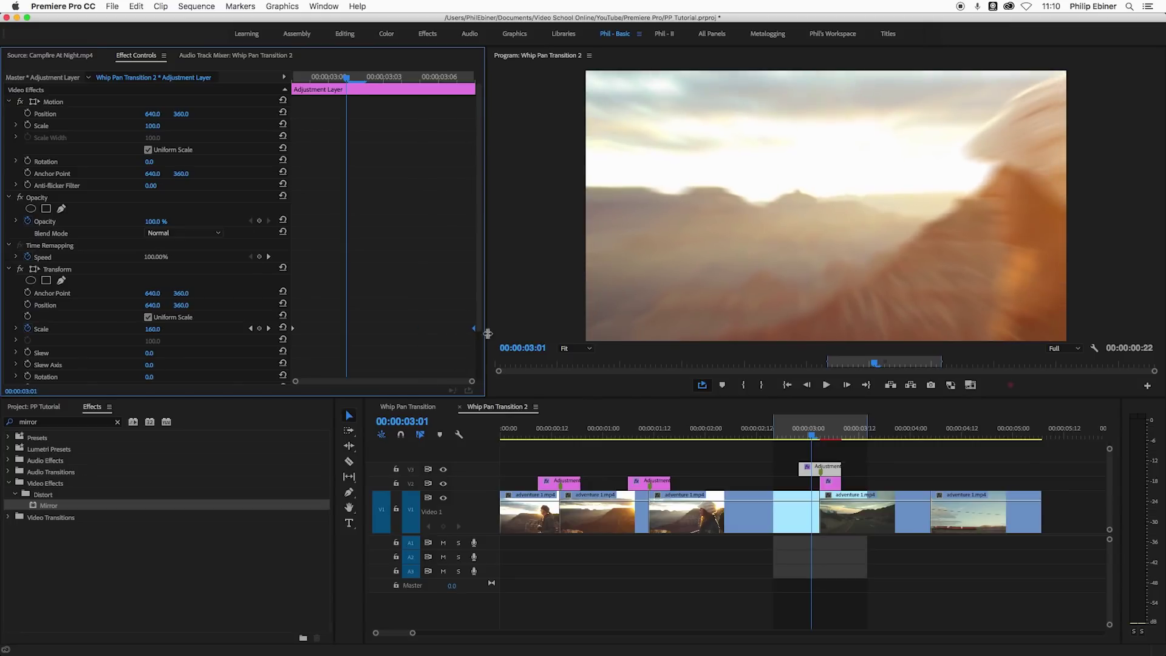
click(837, 471)
key(space)
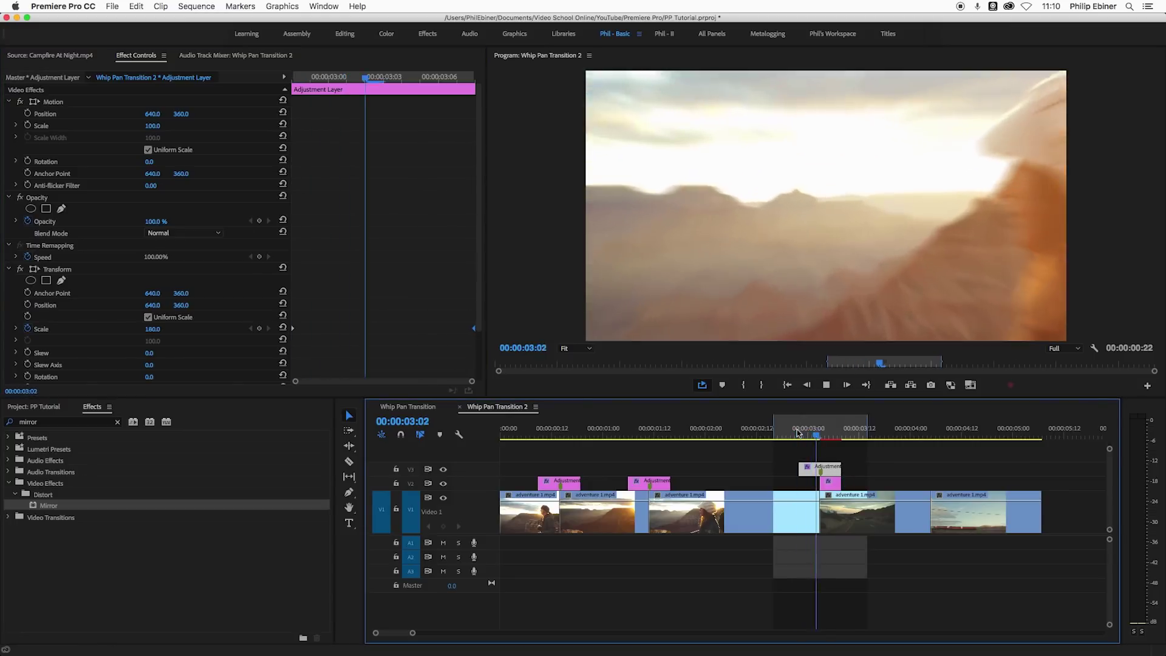
drag(798, 432, 821, 439)
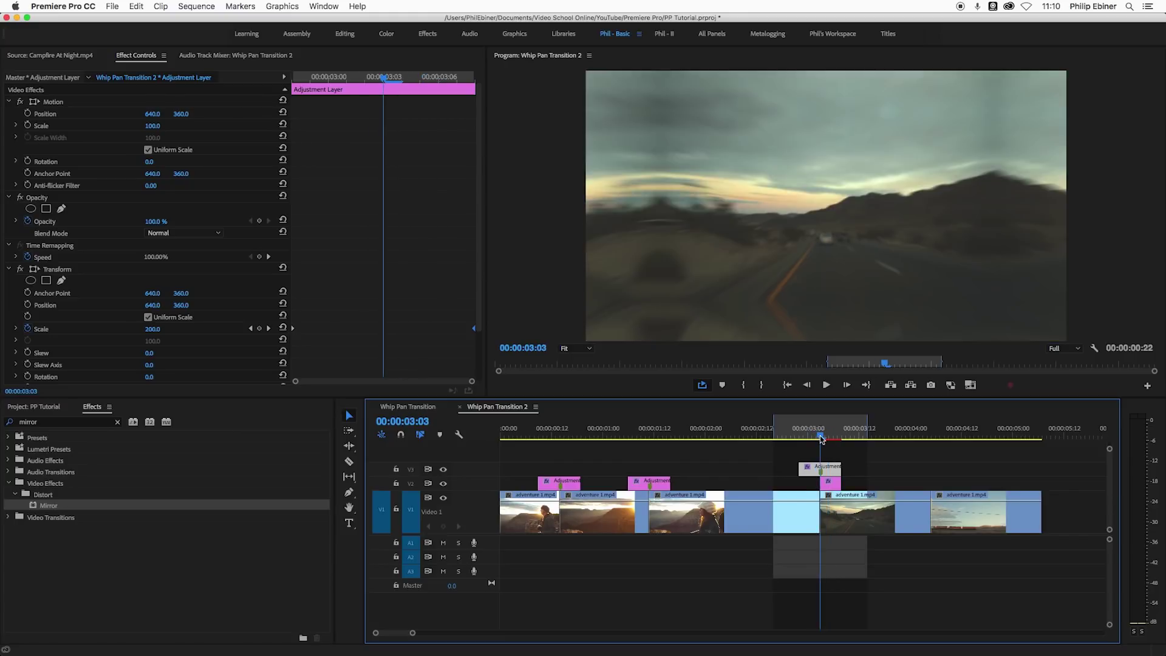
Step: Apply Ease Out to both Transform Scale keyframes on the V3 adjustment layer and scrub through the transition
click(294, 329)
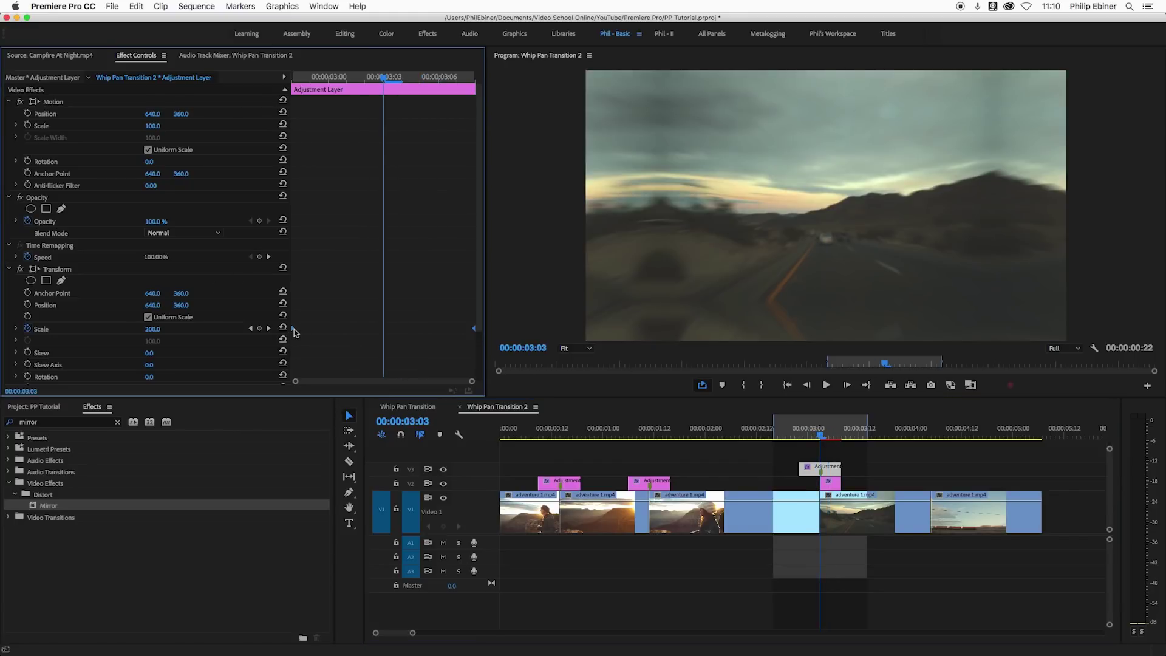
right_click(474, 333)
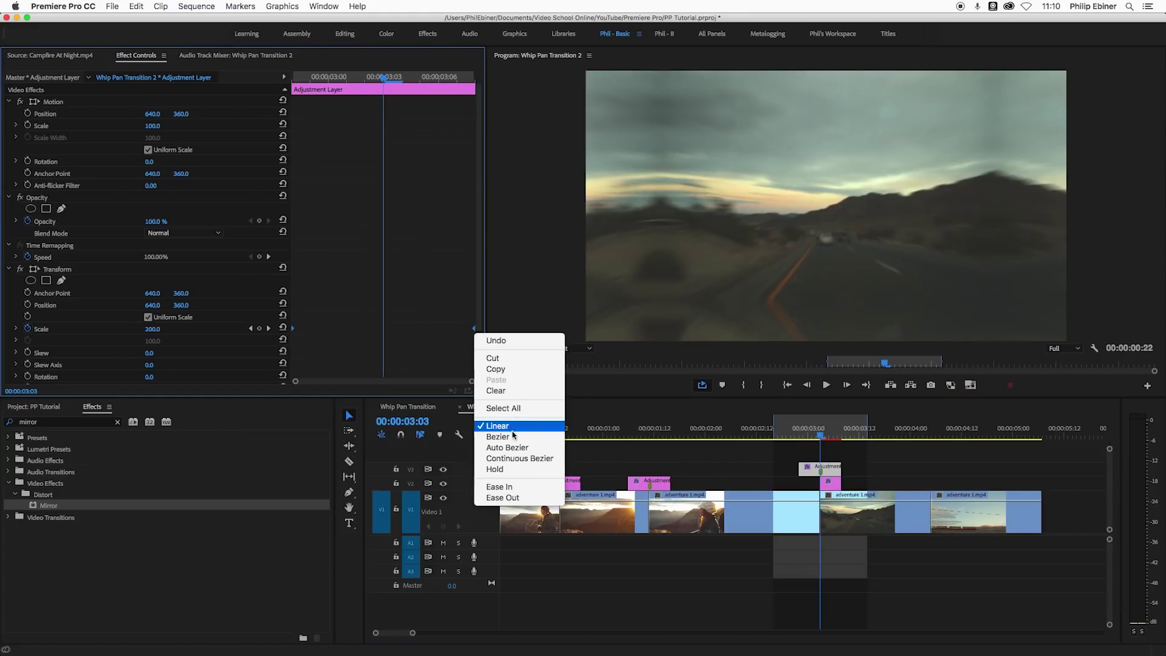
click(503, 497)
drag(803, 439, 799, 436)
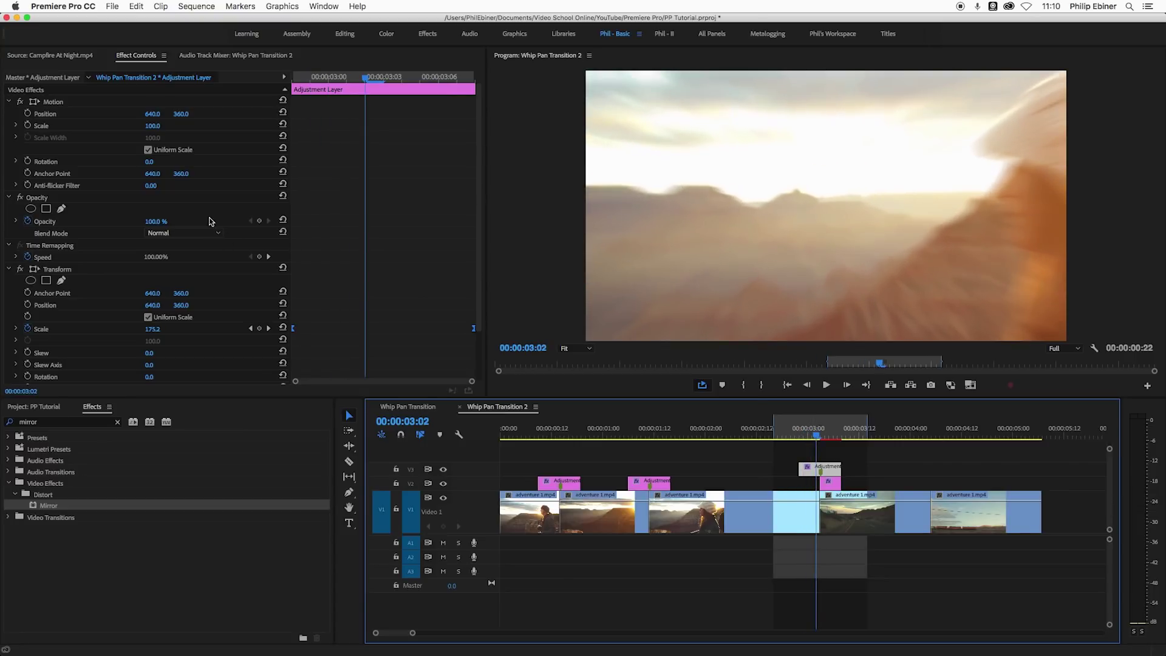
Step: Open the Transform Scale velocity graph of the V3 adjustment layer and scrub from its start to the cut
click(16, 329)
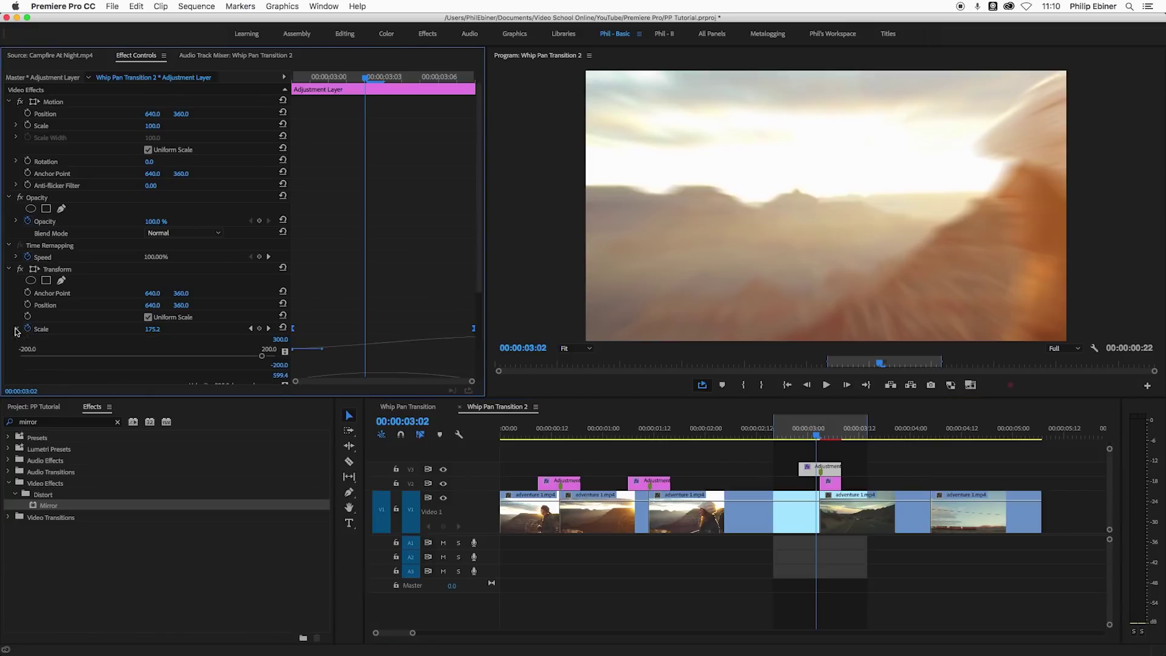
scroll(392, 284, down, 5)
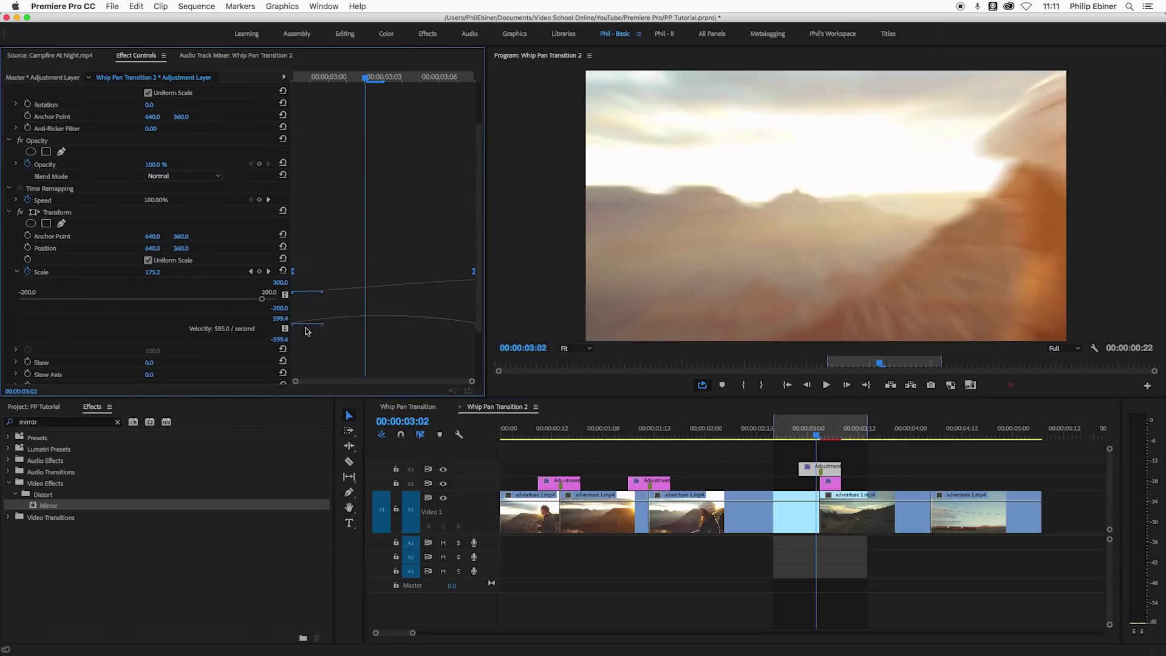
drag(367, 79, 298, 81)
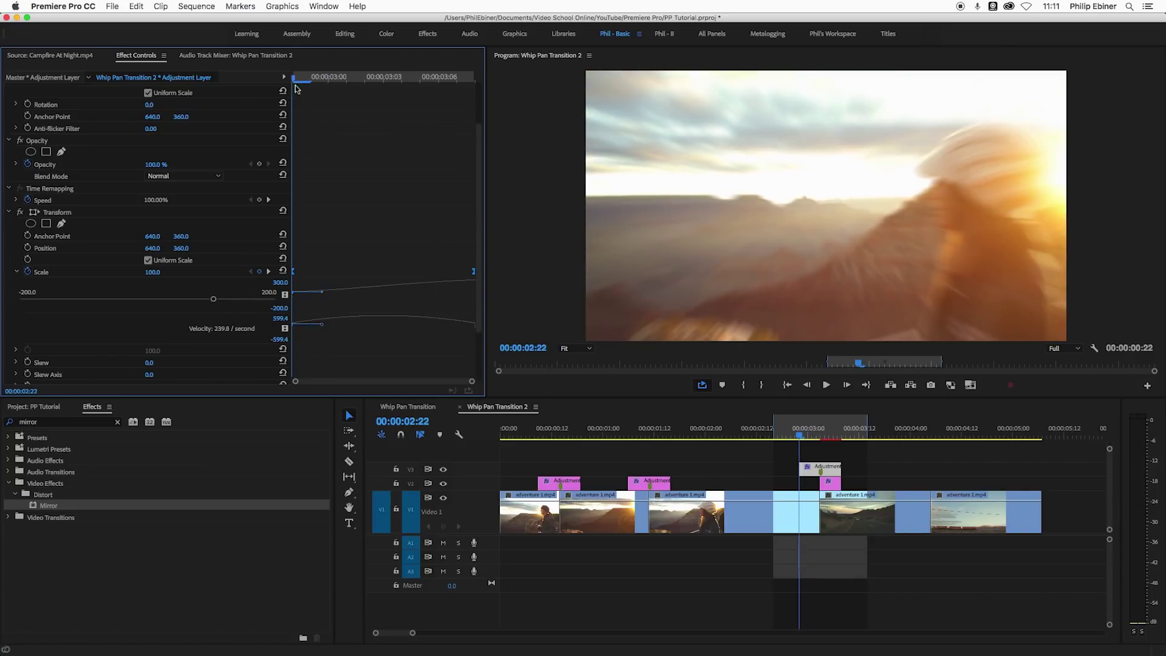
mouse_move(292, 80)
mouse_down()
mouse_move(424, 80)
mouse_move(496, 99)
mouse_move(391, 91)
mouse_move(356, 103)
mouse_move(428, 94)
mouse_move(310, 85)
mouse_move(447, 88)
mouse_move(374, 150)
mouse_move(314, 84)
mouse_up()
drag(298, 81, 393, 98)
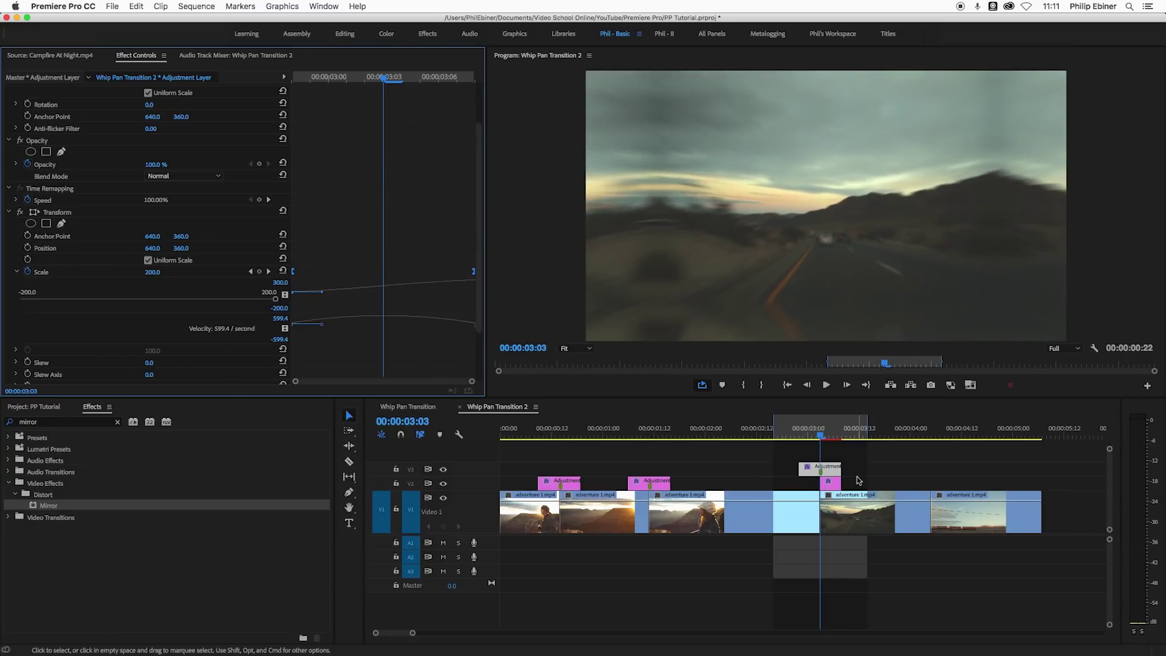
Step: Extend both ends of the V3 adjustment layer to the edges of the marked In–Out range
drag(842, 468, 867, 468)
drag(795, 469, 773, 468)
click(817, 469)
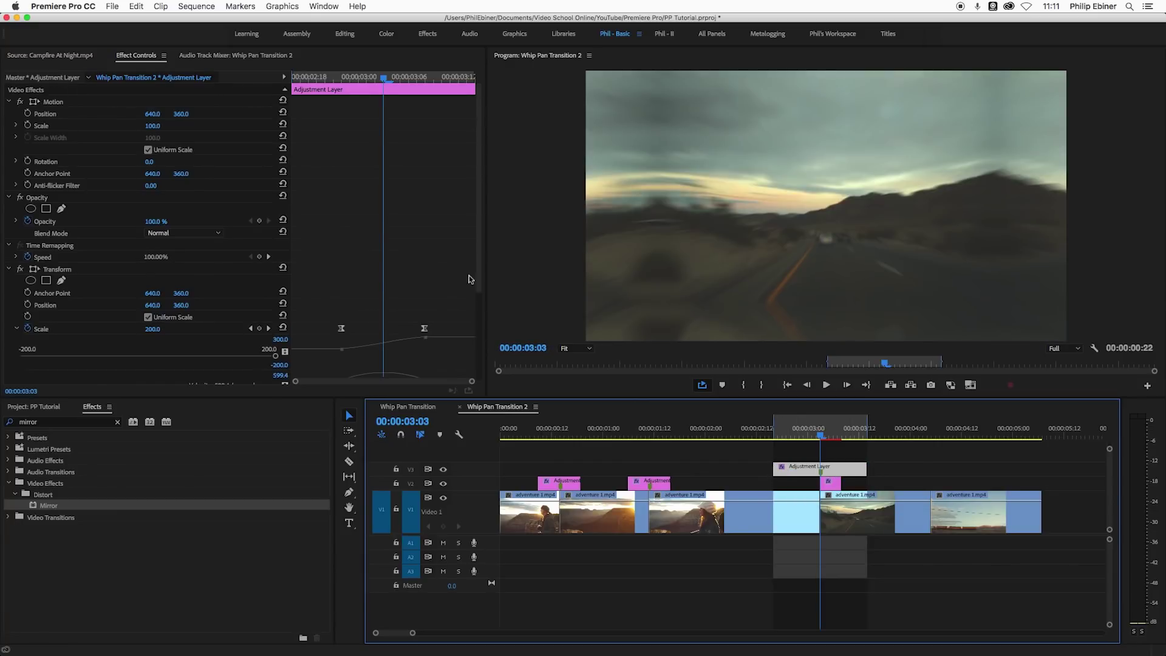
Step: Lengthen the velocity handles of both Transform Scale keyframes so the speed peaks at the cut, and play from 00:00:02:16
scroll(469, 279, down, 4)
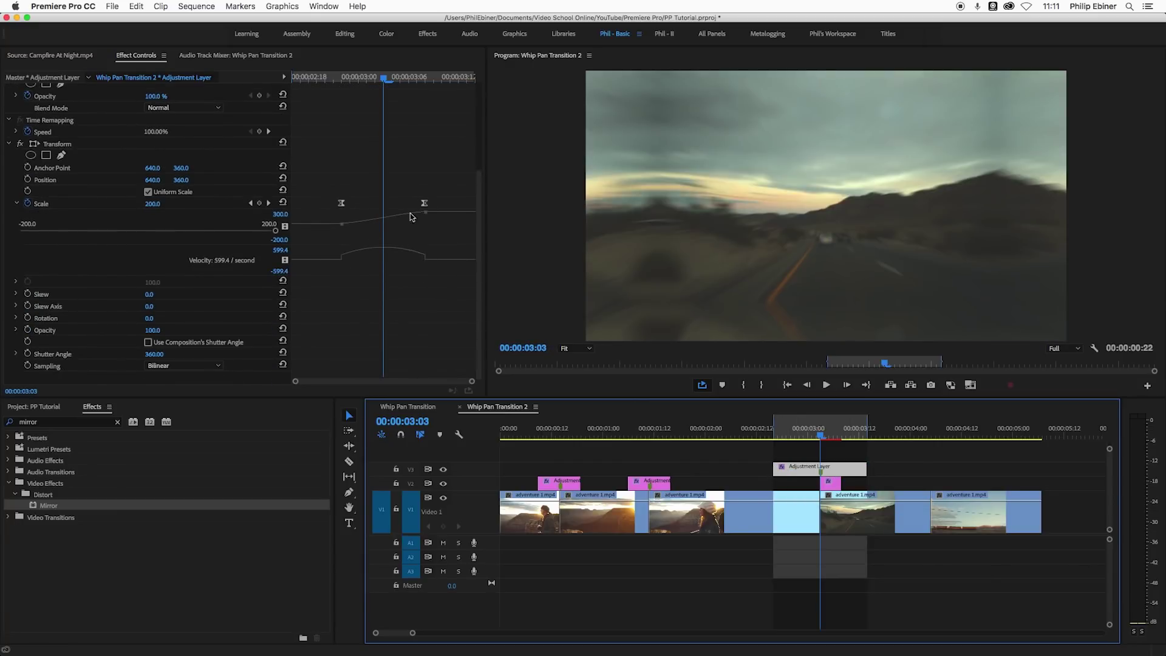
click(342, 204)
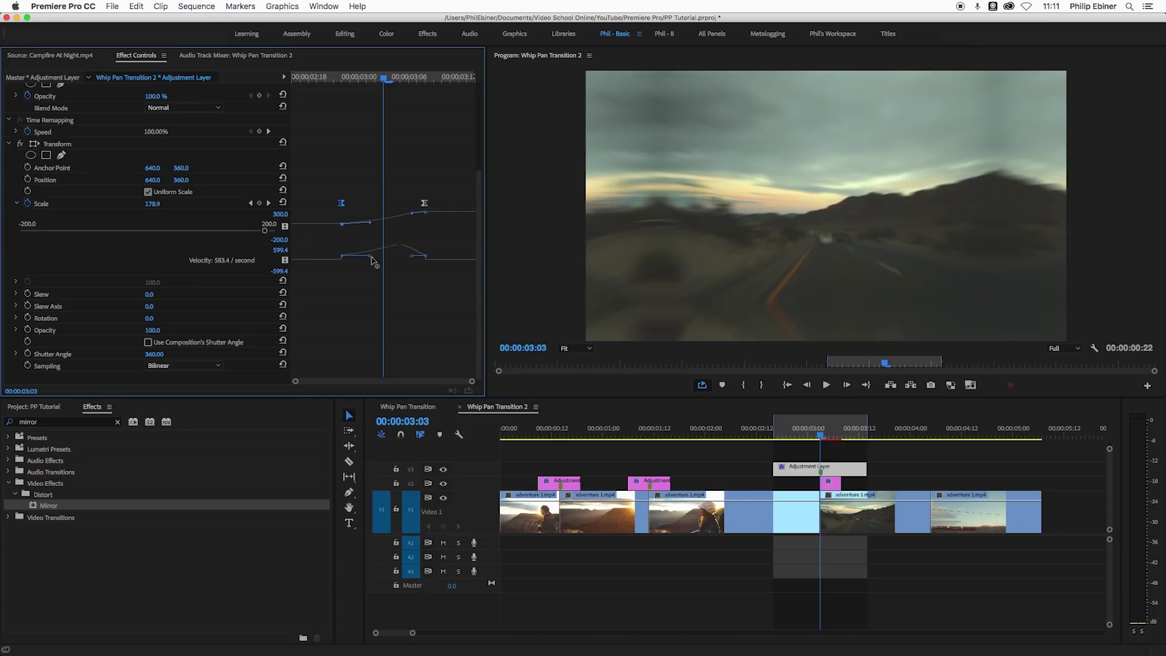
drag(373, 261, 380, 249)
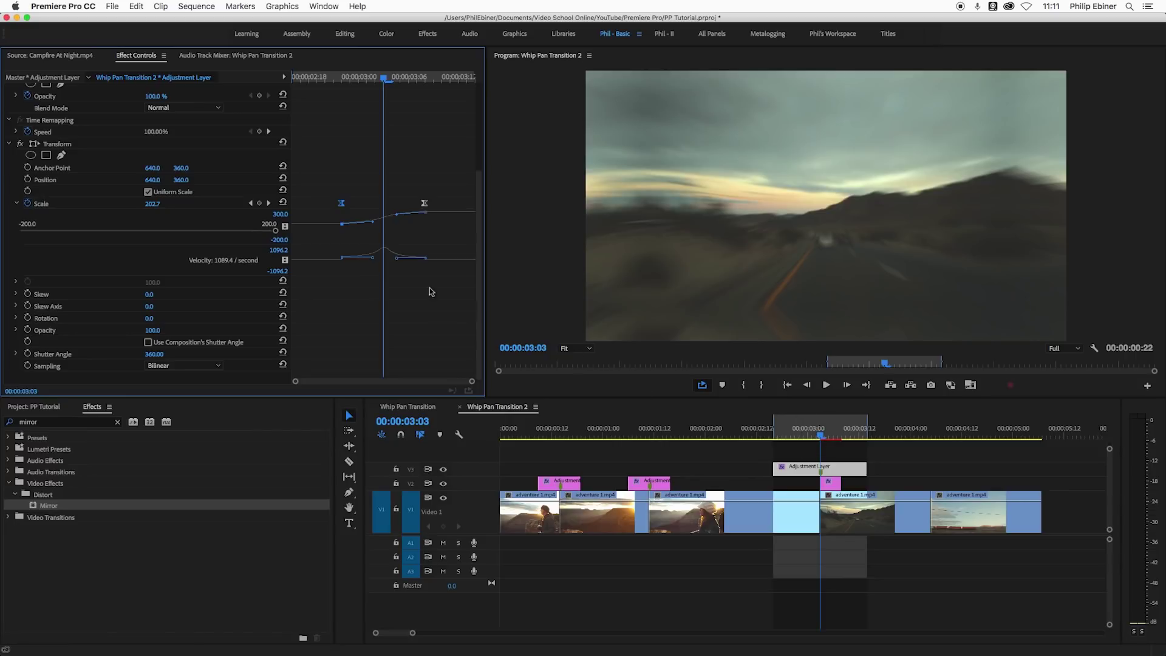
drag(395, 261, 394, 254)
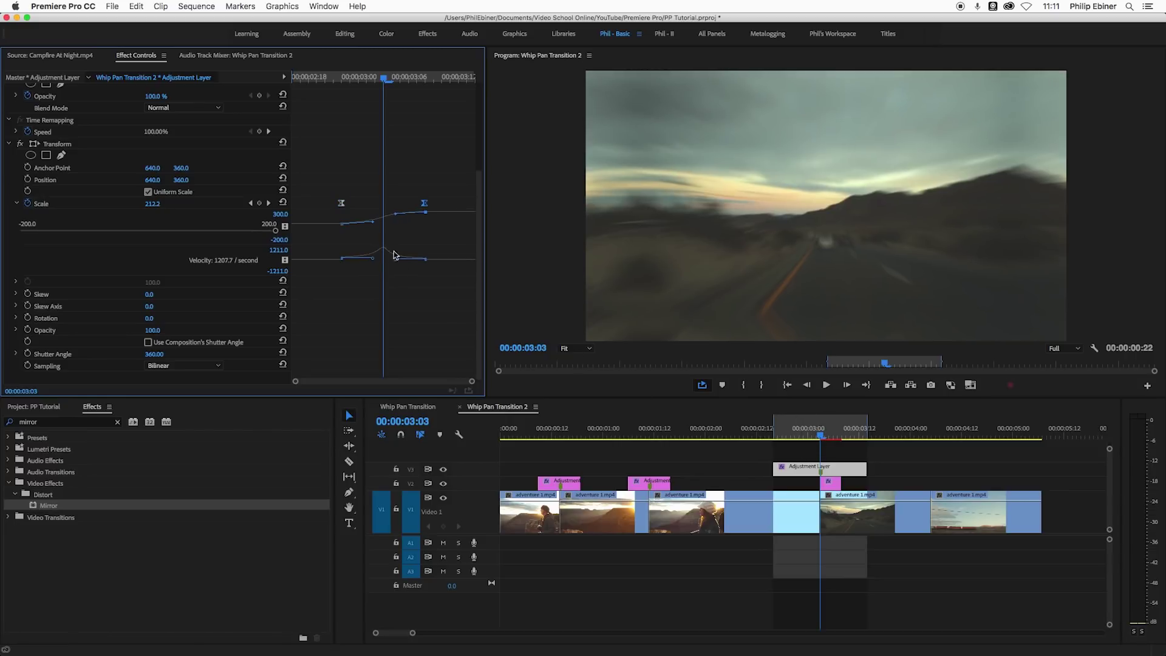
drag(372, 79, 287, 95)
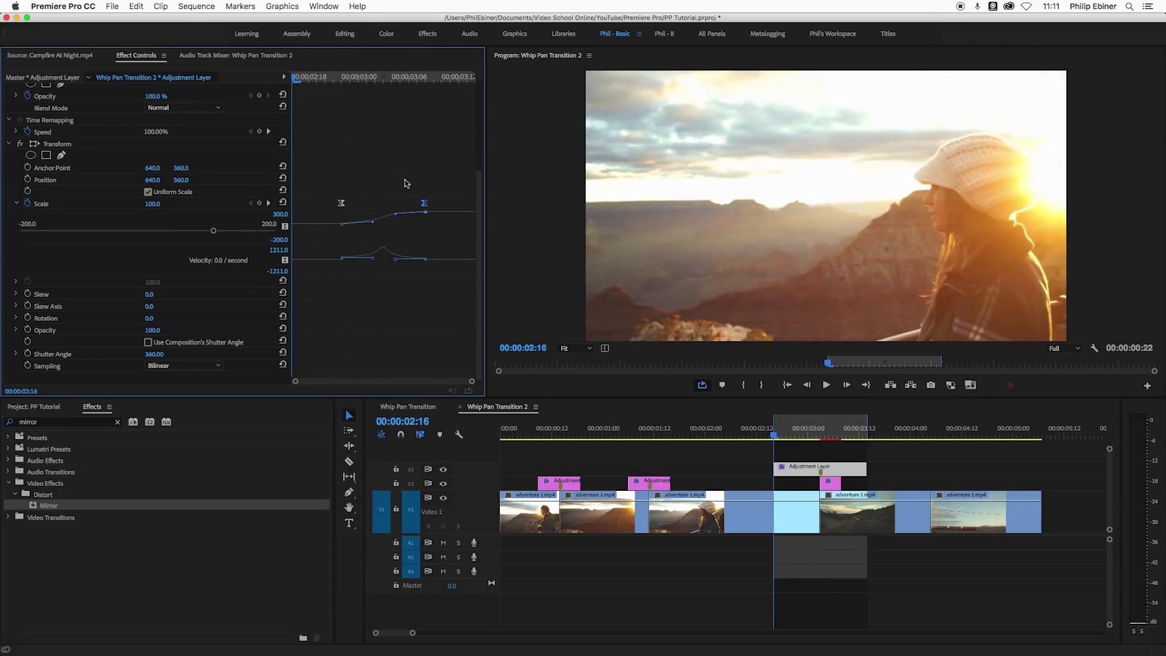
key(space)
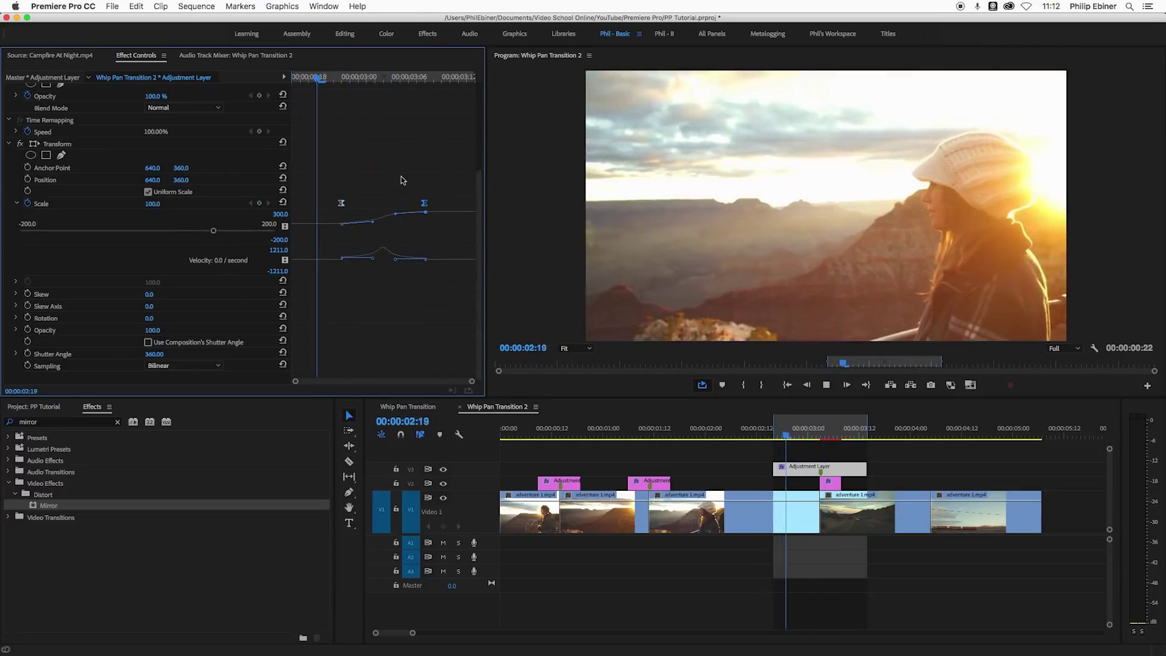
Step: Trim the V3 adjustment layer back to run from 00:00:02:22 to the end of the V2 adjustment layer, and play it
drag(866, 469, 799, 468)
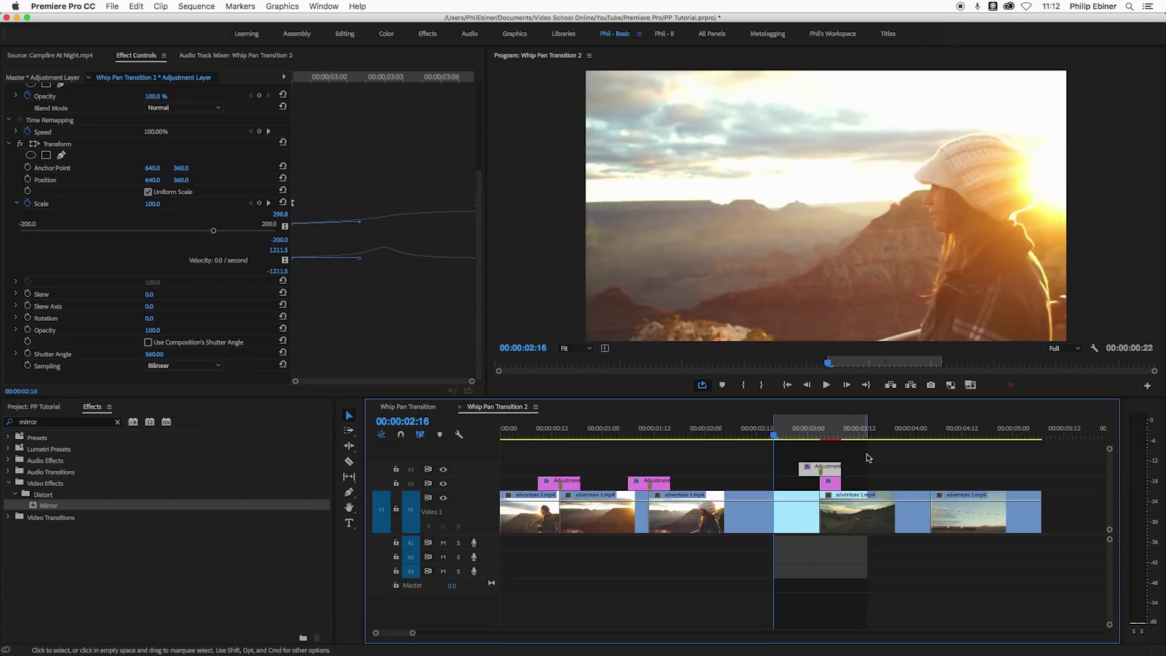
key(space)
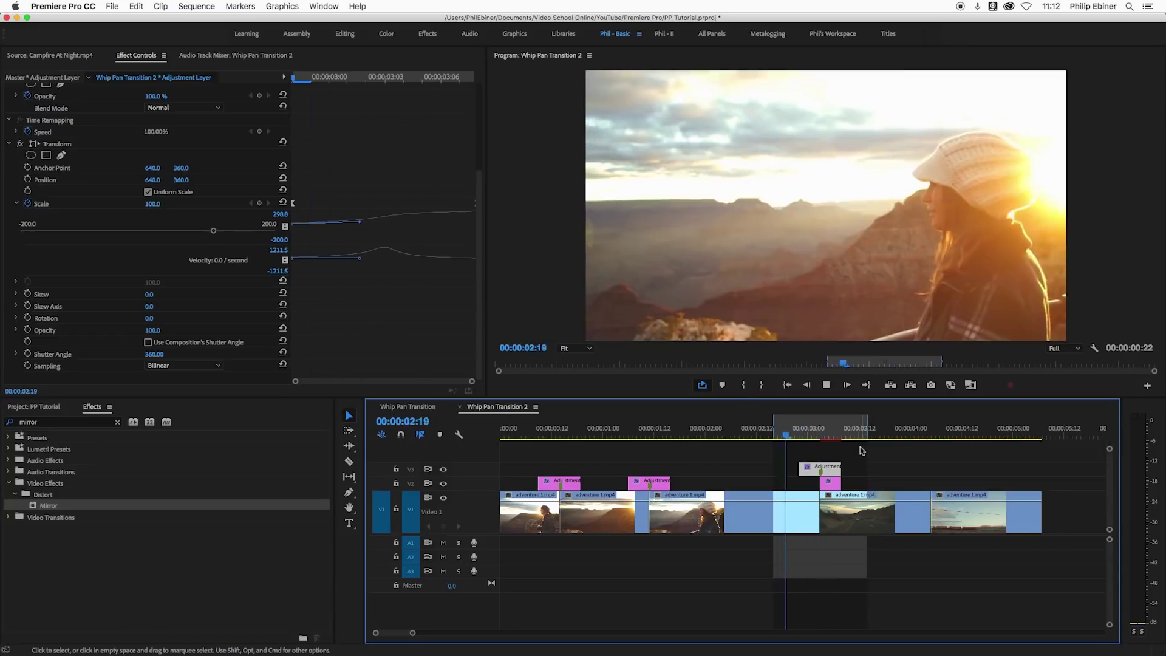
key(space)
Step: Widen the In–Out range on both sides of the third transition to 00:00:01:19 and play it back
drag(867, 424, 914, 425)
drag(776, 429, 732, 428)
key(space)
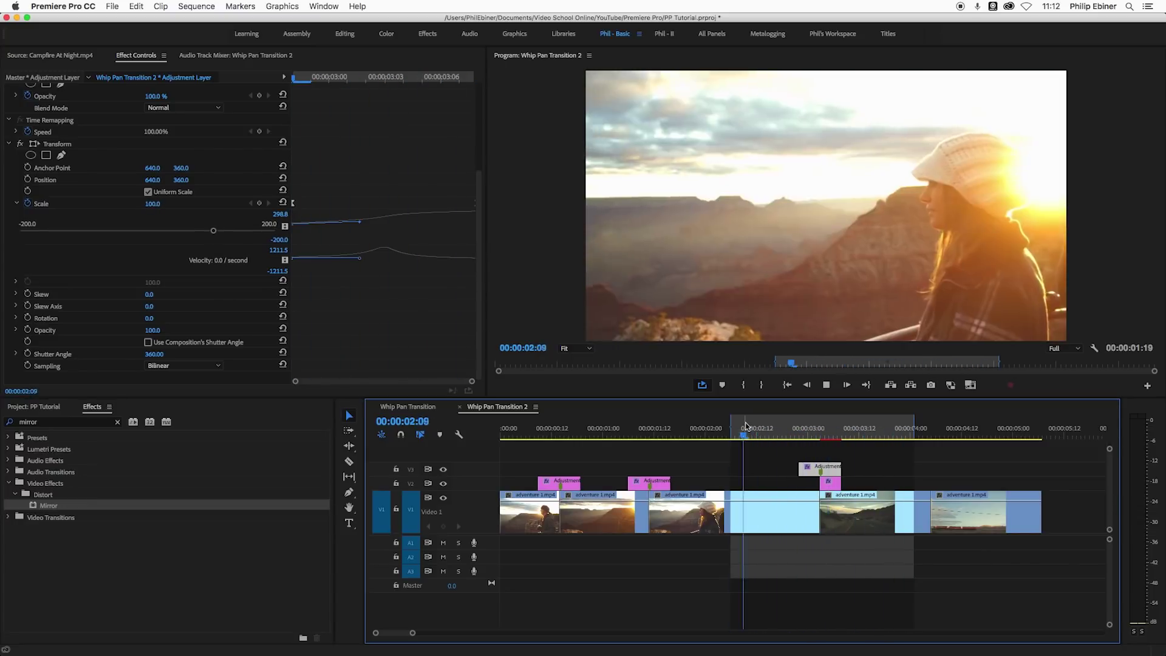
key(space)
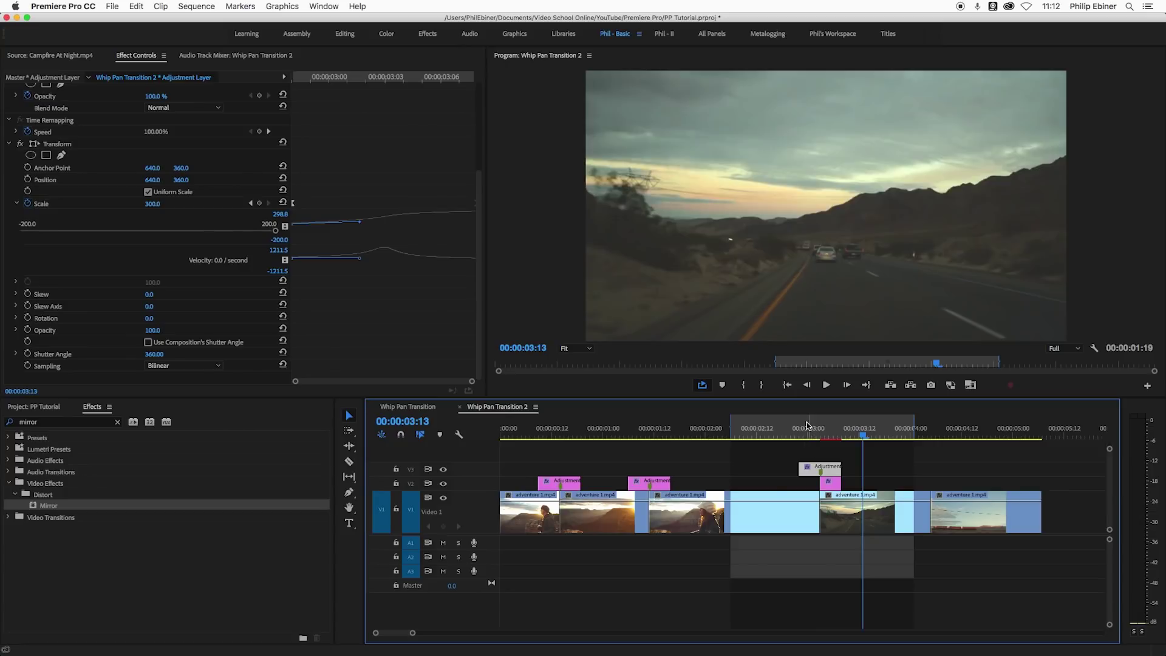
Step: Move the V1 clips after the third cut further along the timeline, leaving a gap beneath the adjustment layers
drag(807, 425, 819, 461)
drag(1083, 476, 872, 513)
drag(951, 522, 1087, 523)
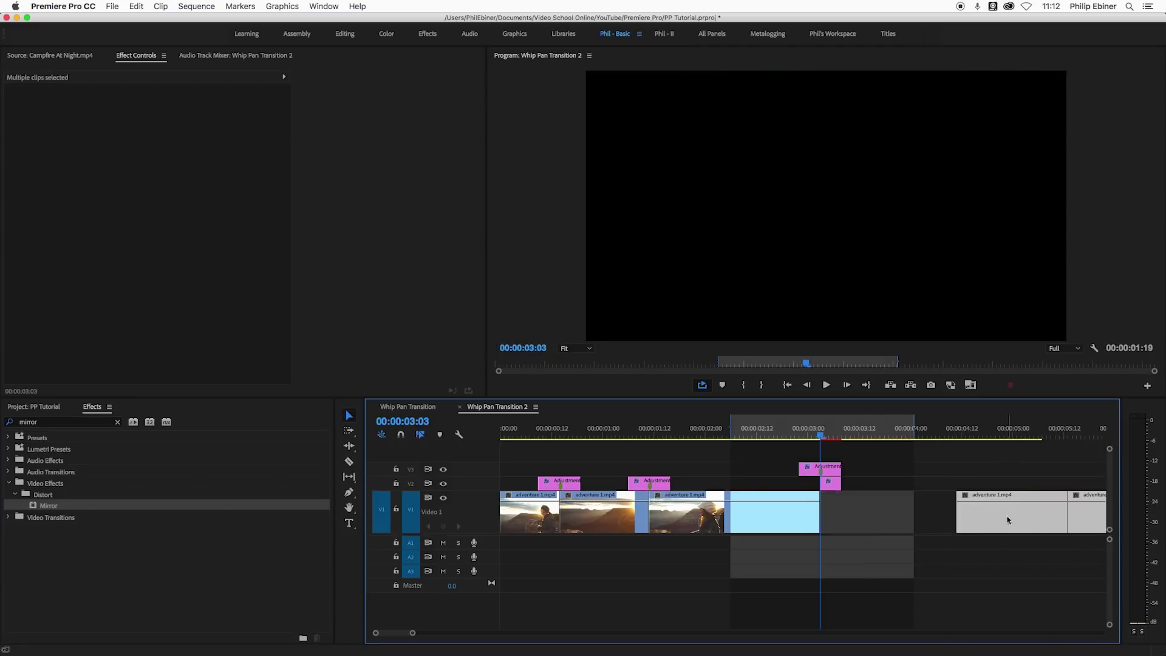
Step: Move the second V1 clip to the third cut beneath the adjustment layers, and play the transition with the In–Out range shortened to 00:00:01:16
drag(594, 521, 861, 516)
drag(821, 429, 769, 430)
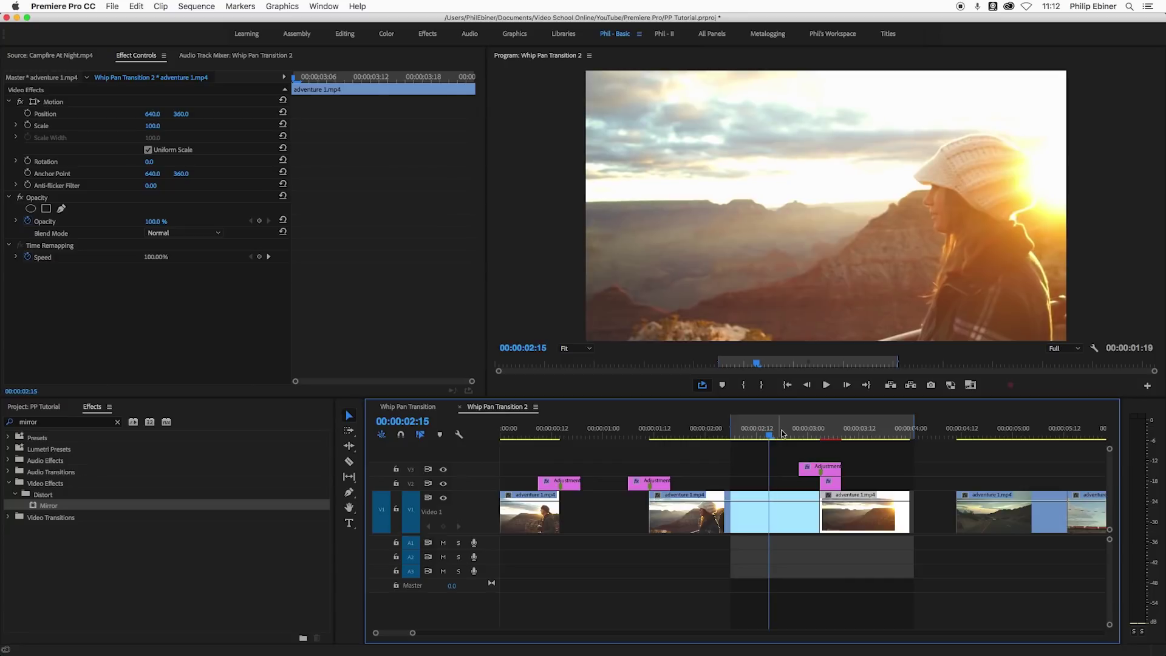
drag(915, 428, 903, 425)
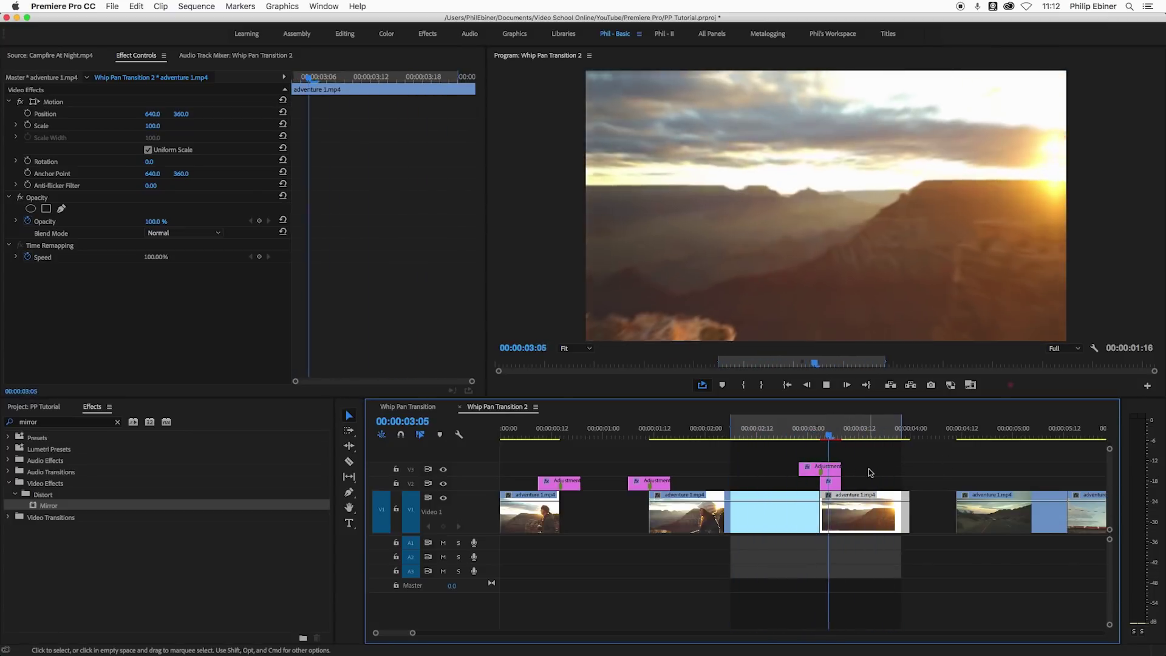
key(space)
Step: Duplicate the third transition's V2 and V3 adjustment layers onto the next V1 cut, and play through the copied transition
drag(812, 481, 1080, 490)
click(1057, 435)
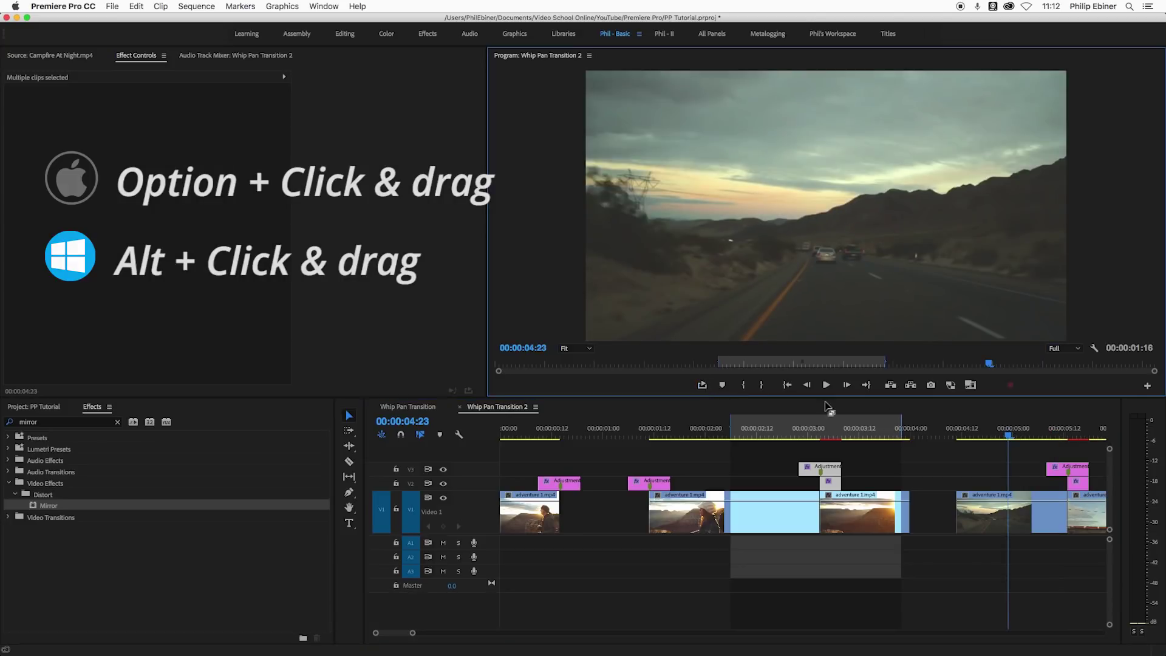
click(1047, 433)
key(=)
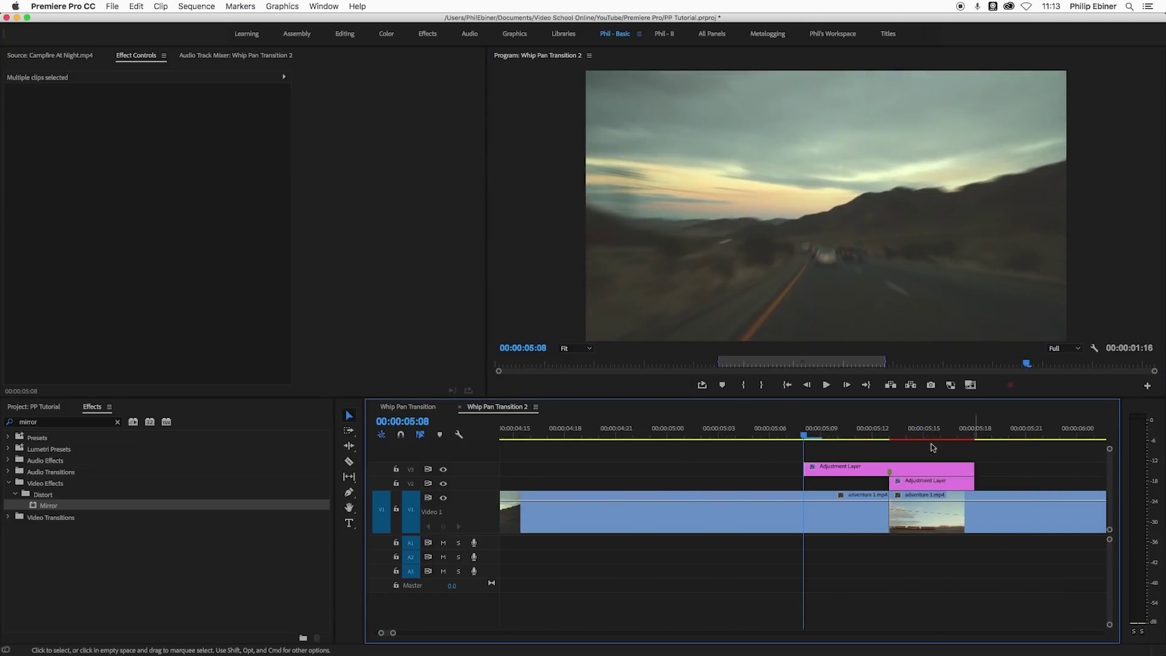
key(space)
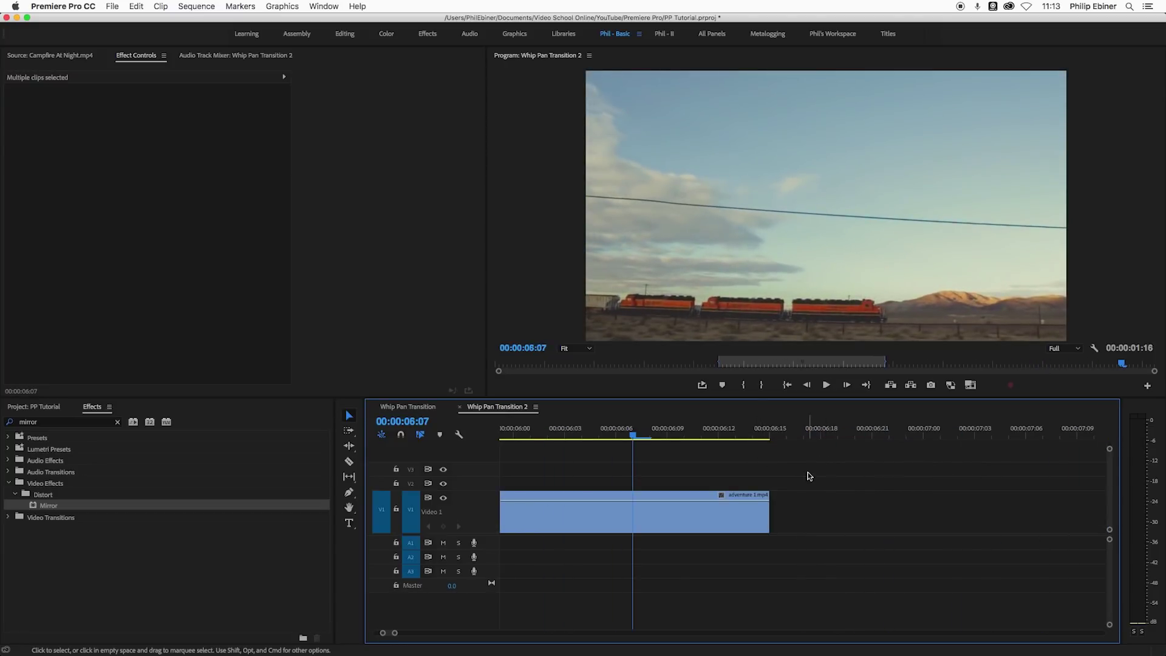
Step: Mark a 00:00:01:06 In–Out range around the copied transition, ending at 00:00:06:00, and turn on loop playback
key(minus)
key(minus)
click(647, 435)
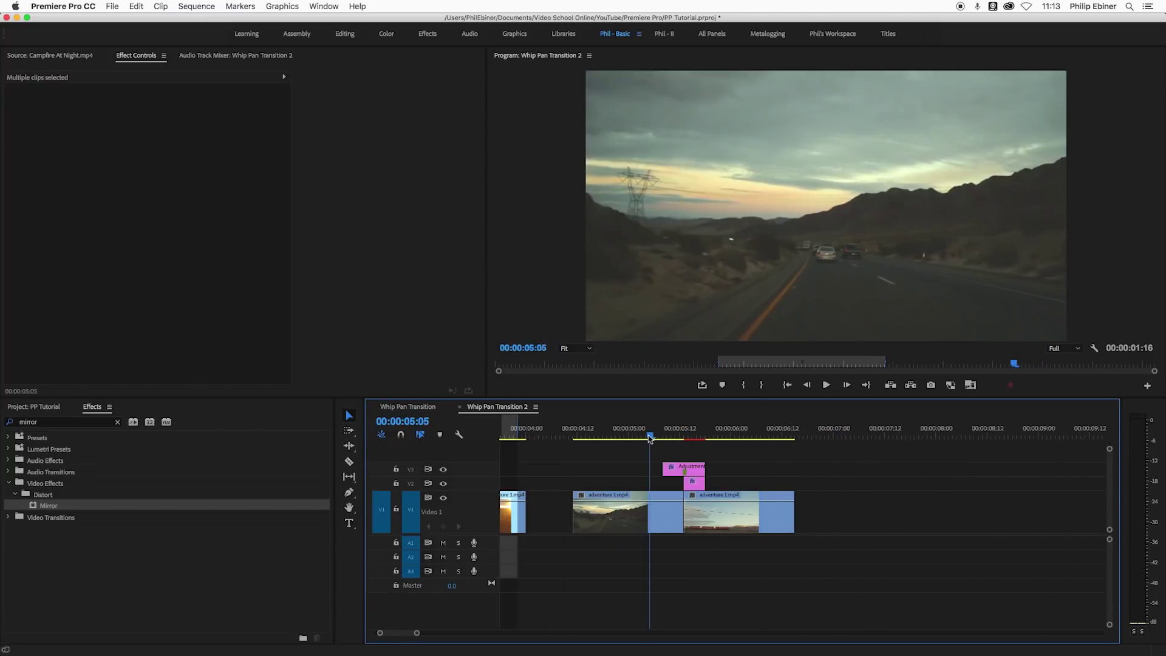
key(i)
click(730, 432)
key(o)
click(702, 385)
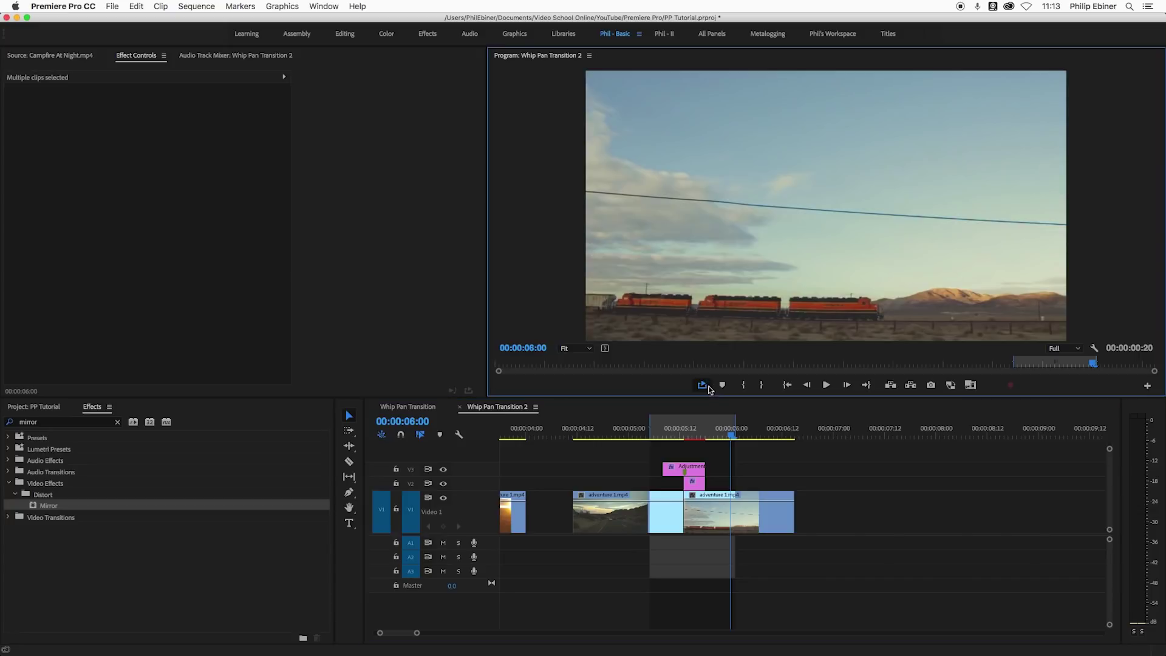
drag(649, 428, 608, 428)
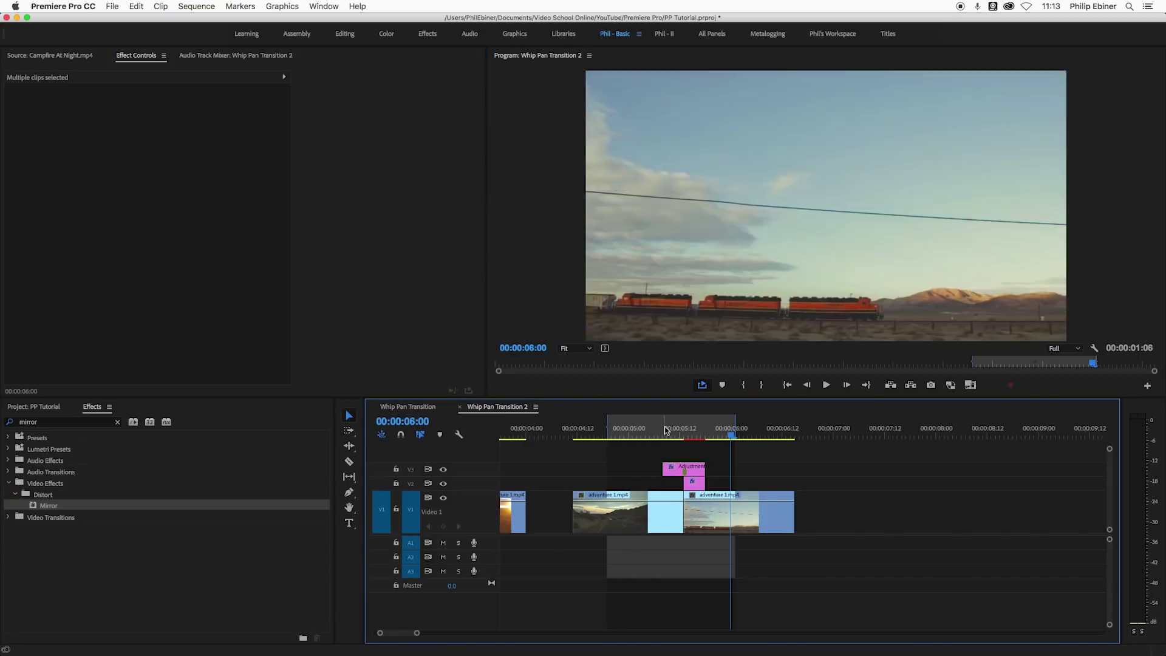
Step: Check the copied transition at 00:00:05:13, select its V2 adjustment layer, and play from 00:00:04:22
click(686, 435)
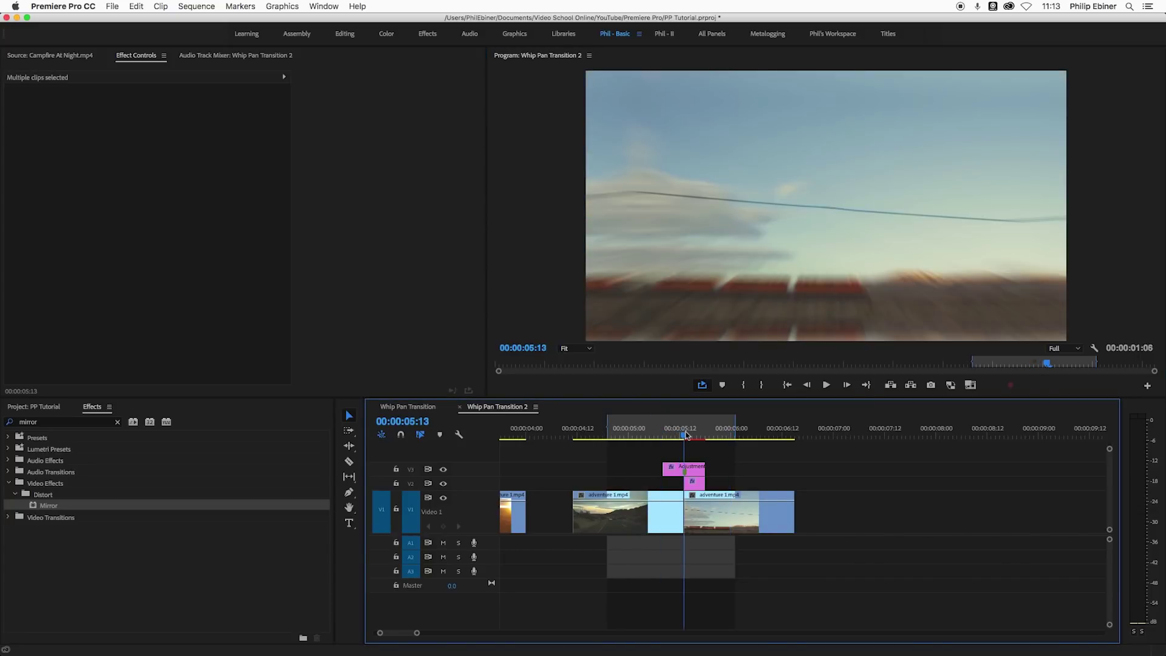
click(692, 481)
click(629, 418)
key(space)
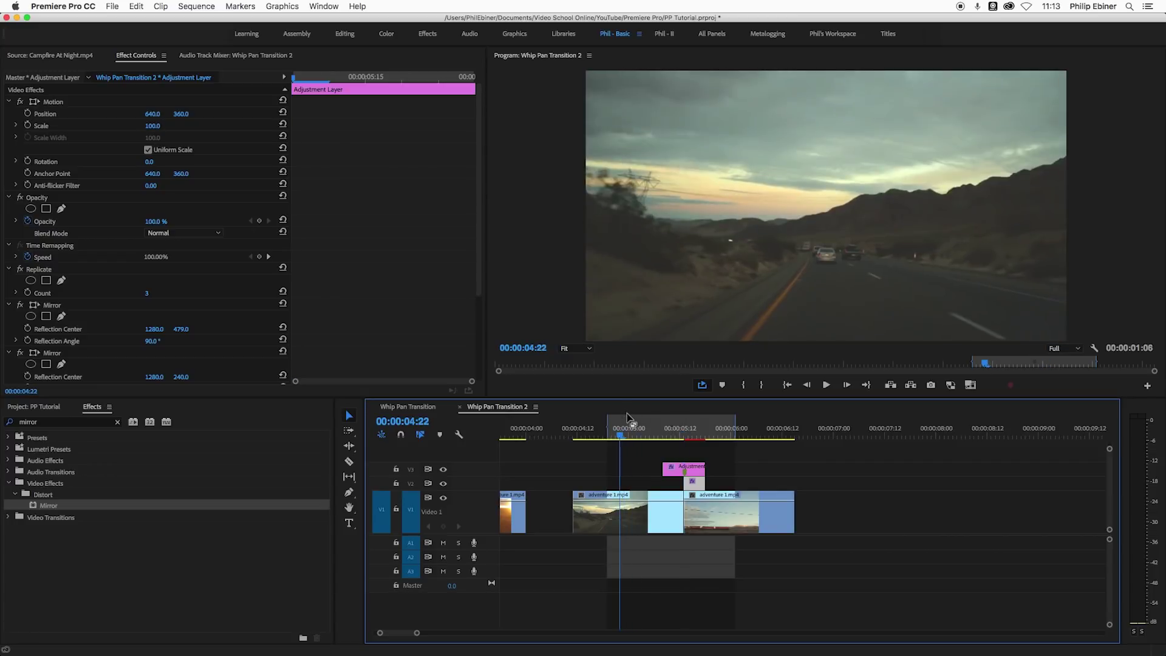